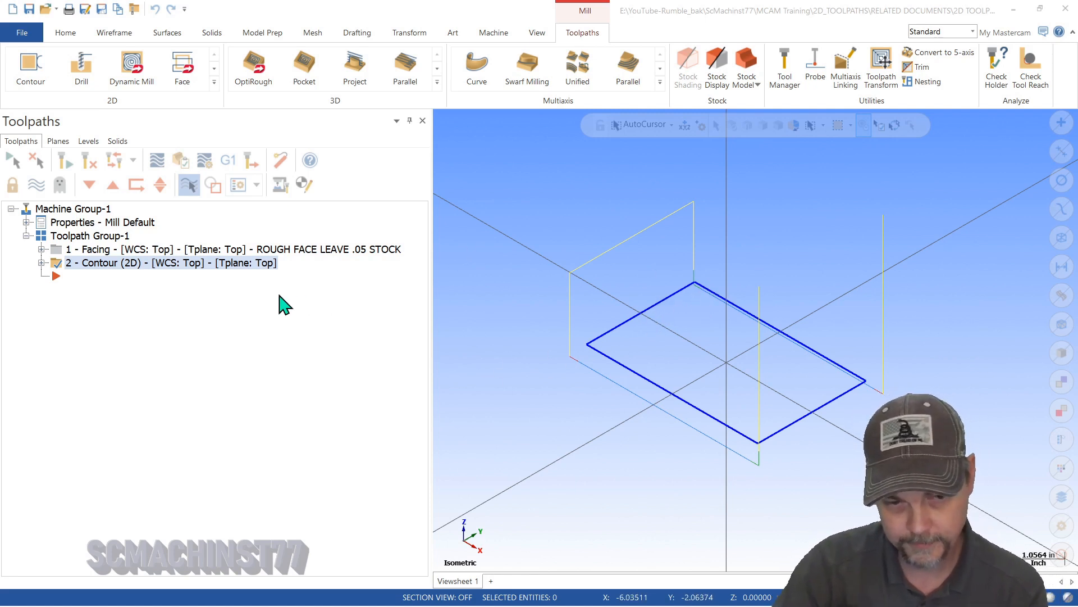
- Compare the Facing and 2D Contour toolpaths in the graphics view and inspect the contents of the Facing operation
{"action": "left_click", "coordinate": [83, 250]}
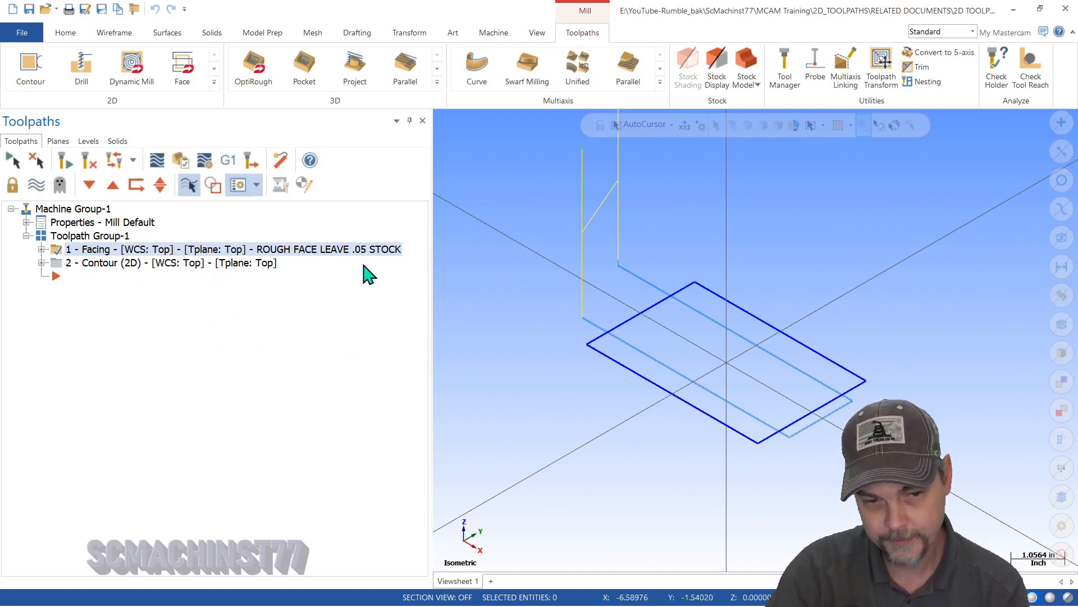
{"action": "middle_click_drag", "start_coordinate": [736, 339], "coordinate": [561, 360]}
{"action": "left_click", "coordinate": [135, 263]}
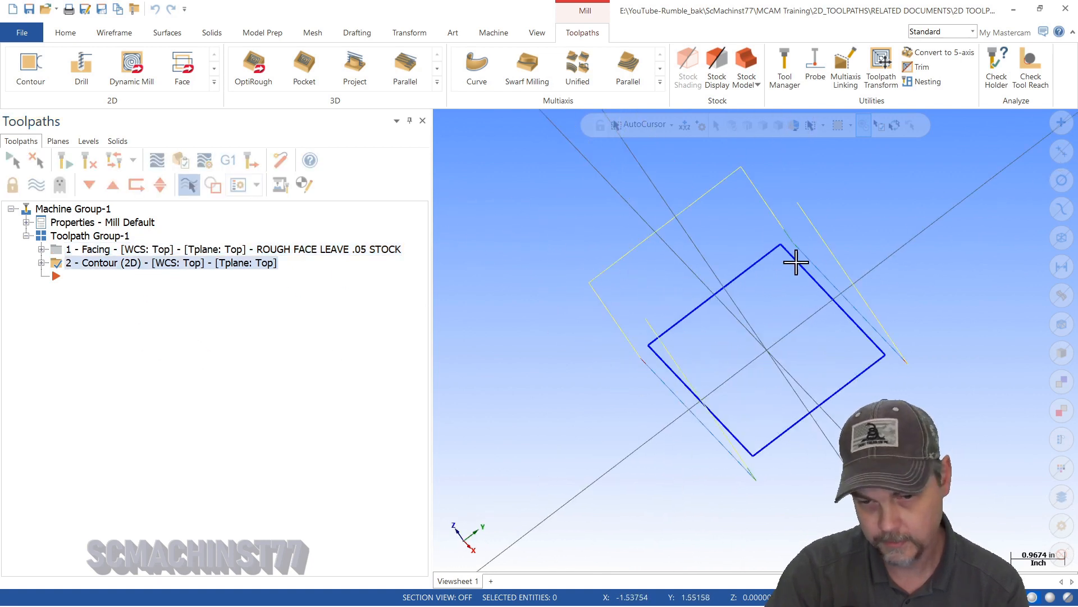
{"action": "middle_click_drag", "start_coordinate": [666, 279], "coordinate": [814, 477]}
{"action": "middle_click_drag", "start_coordinate": [601, 323], "coordinate": [515, 295]}
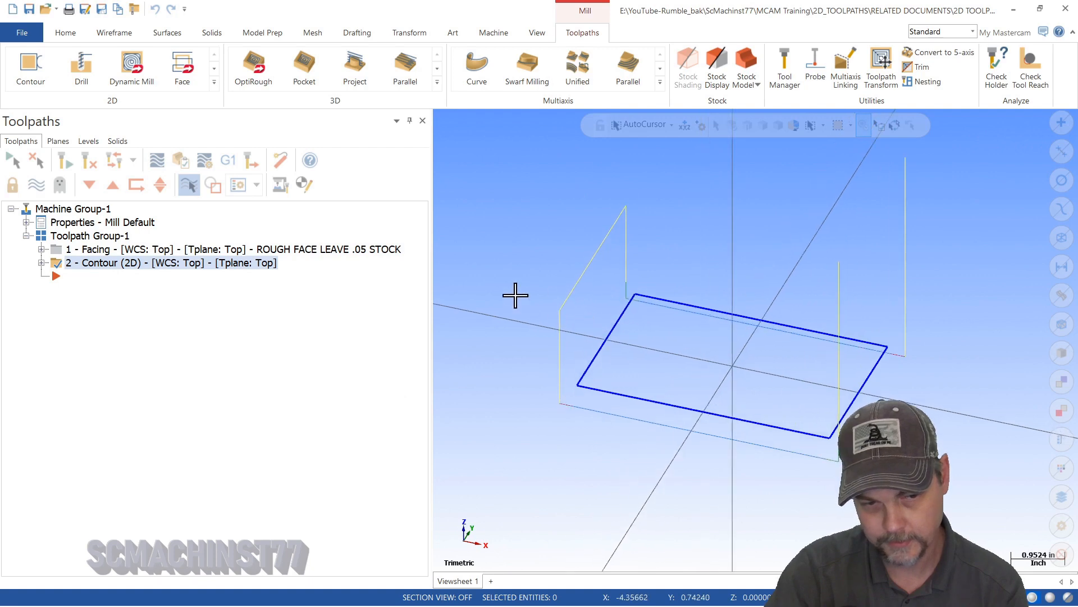
{"action": "left_click", "coordinate": [85, 252]}
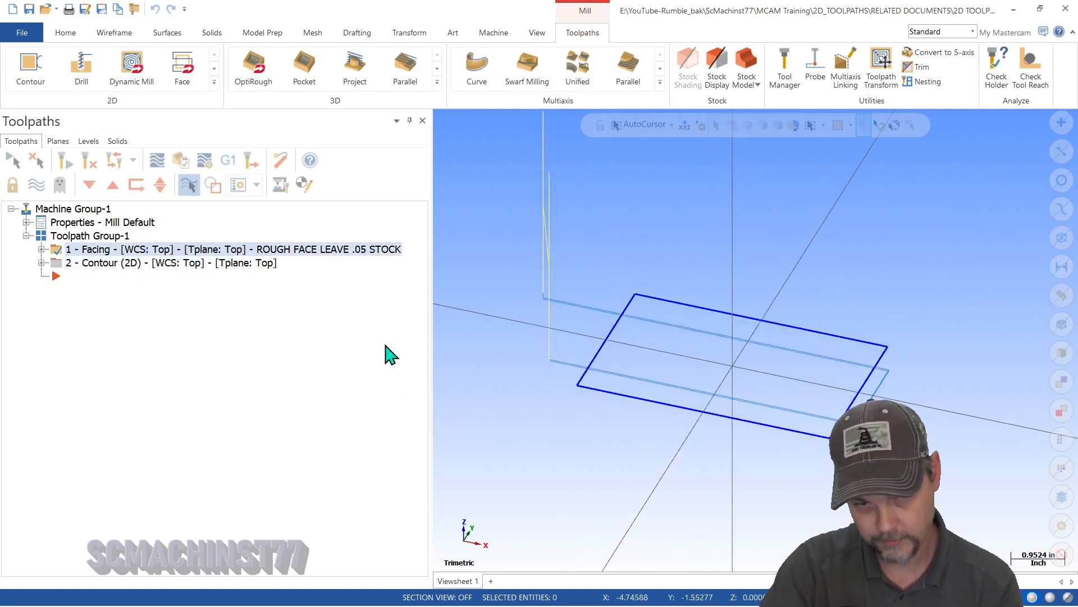
{"action": "left_click", "coordinate": [41, 249]}
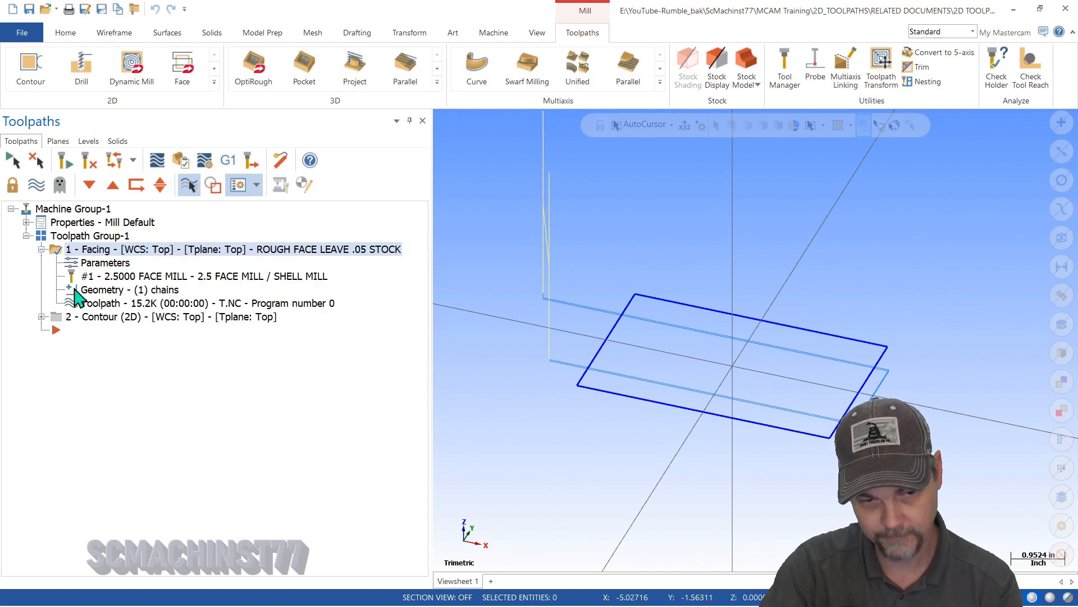
{"action": "left_click", "coordinate": [41, 249]}
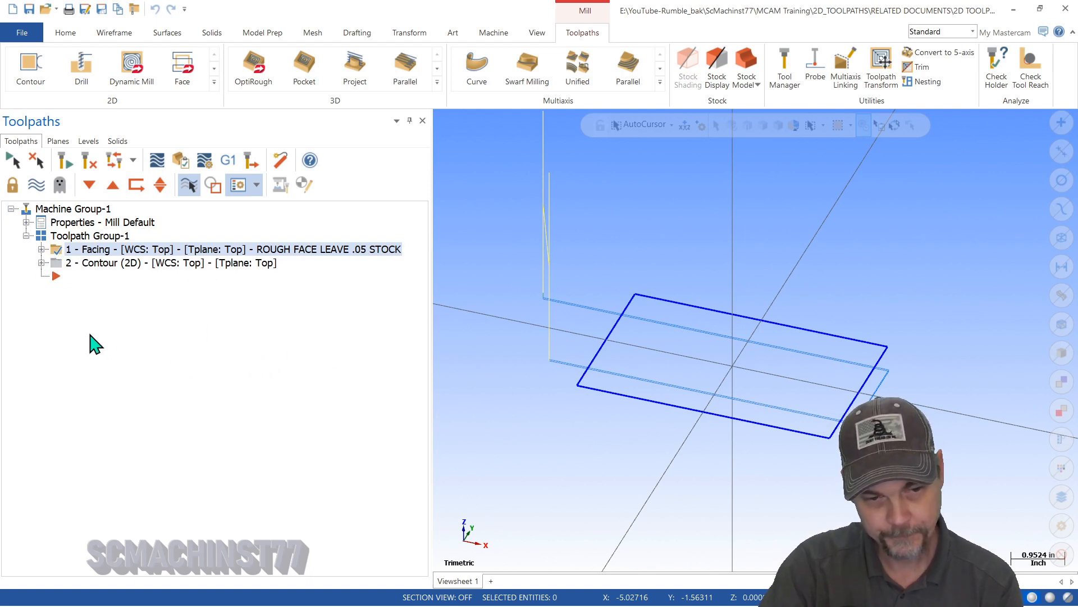
- Open the machine group's stock setup, keep the Rectangular stock shape and turn on the stock display
{"action": "left_click", "coordinate": [26, 222]}
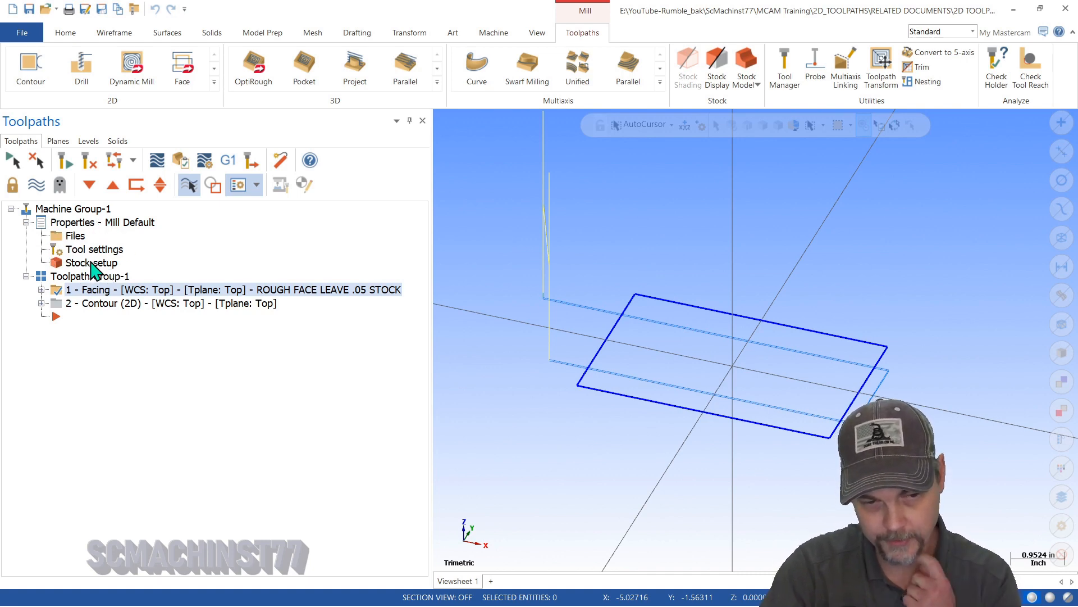
{"action": "left_click", "coordinate": [88, 262]}
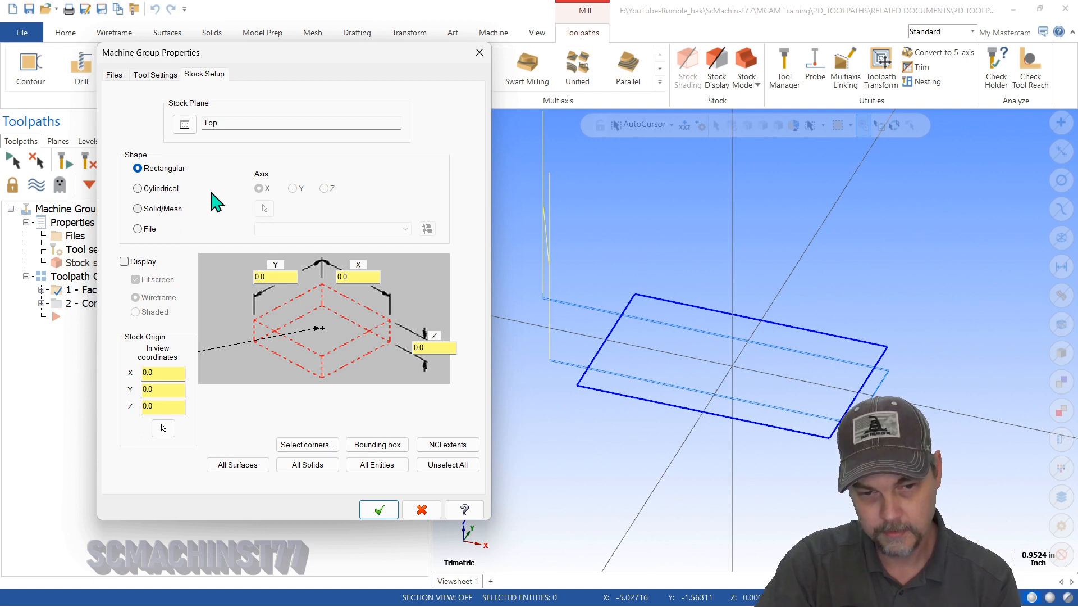
{"action": "left_click_drag", "start_coordinate": [235, 55], "coordinate": [292, 31]}
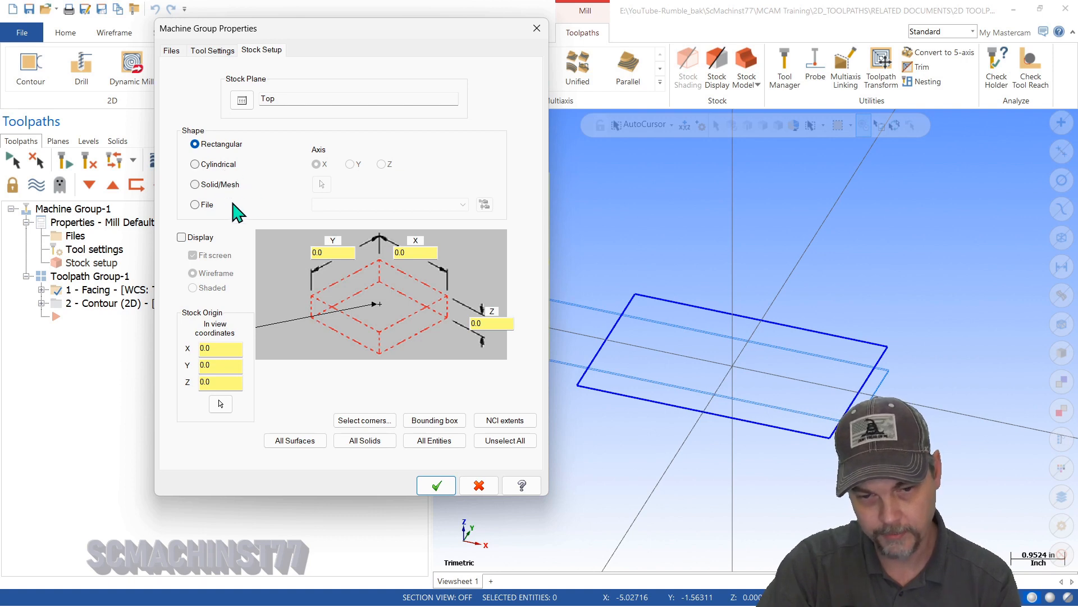
{"action": "left_click", "coordinate": [206, 165]}
{"action": "left_click", "coordinate": [206, 166]}
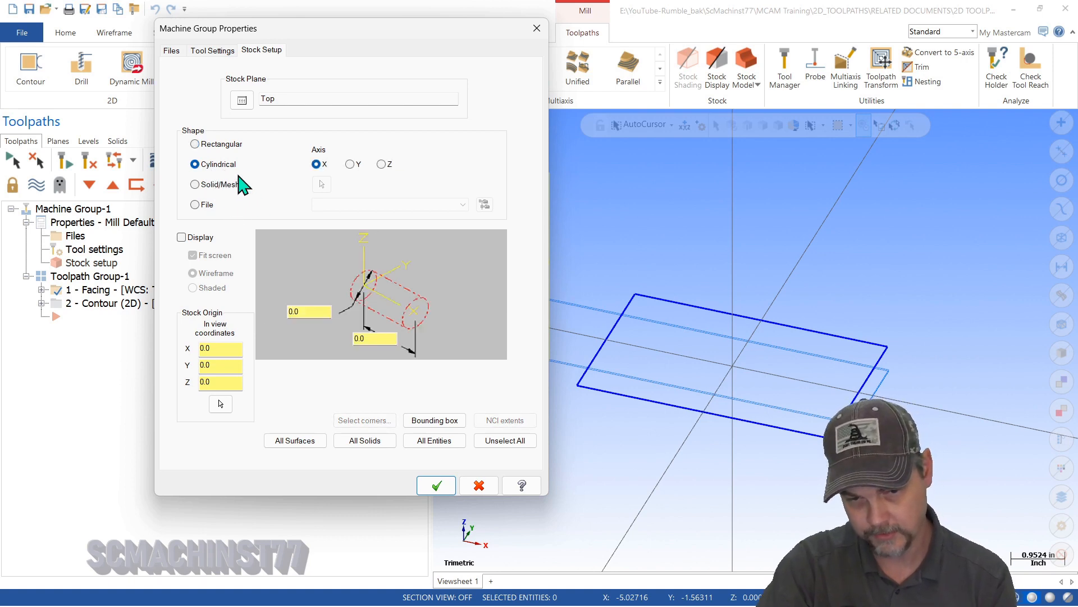
{"action": "left_click", "coordinate": [220, 145]}
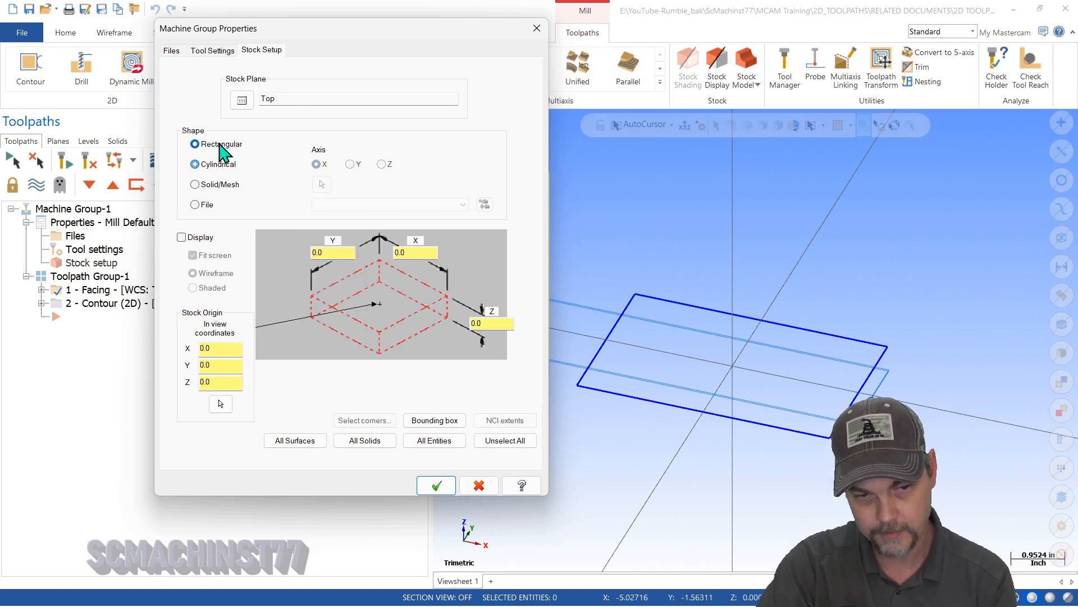
{"action": "left_click", "coordinate": [216, 188]}
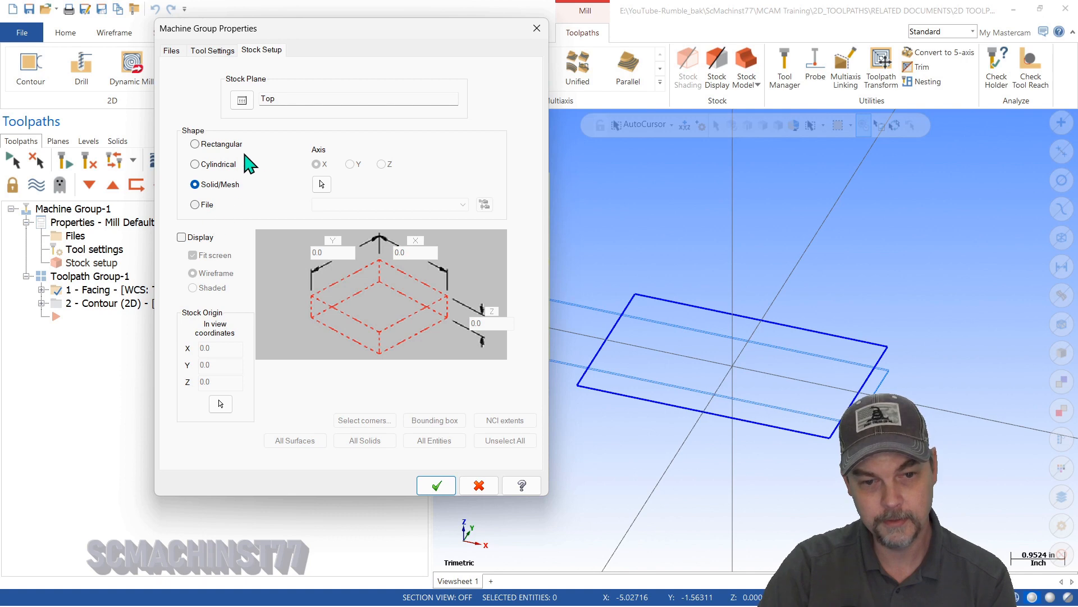
{"action": "left_click", "coordinate": [231, 167]}
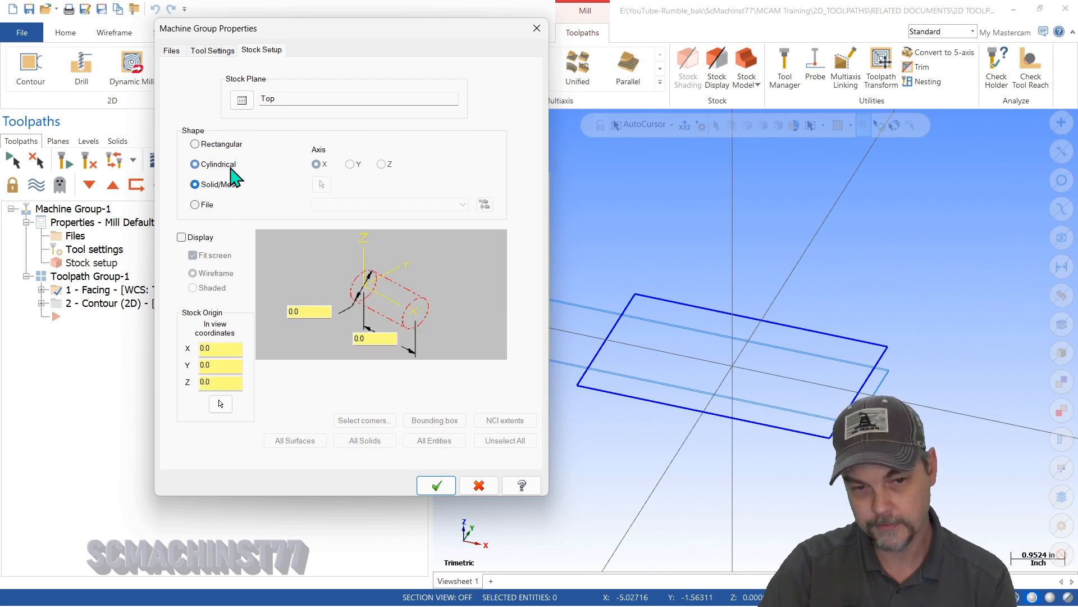
{"action": "left_click", "coordinate": [221, 146]}
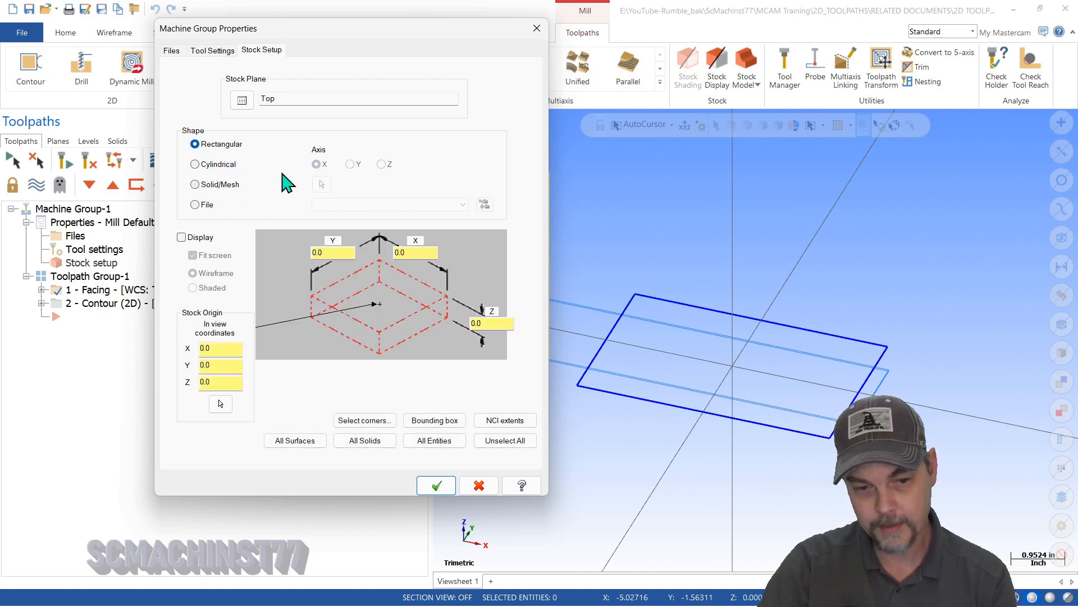
{"action": "left_click", "coordinate": [181, 237]}
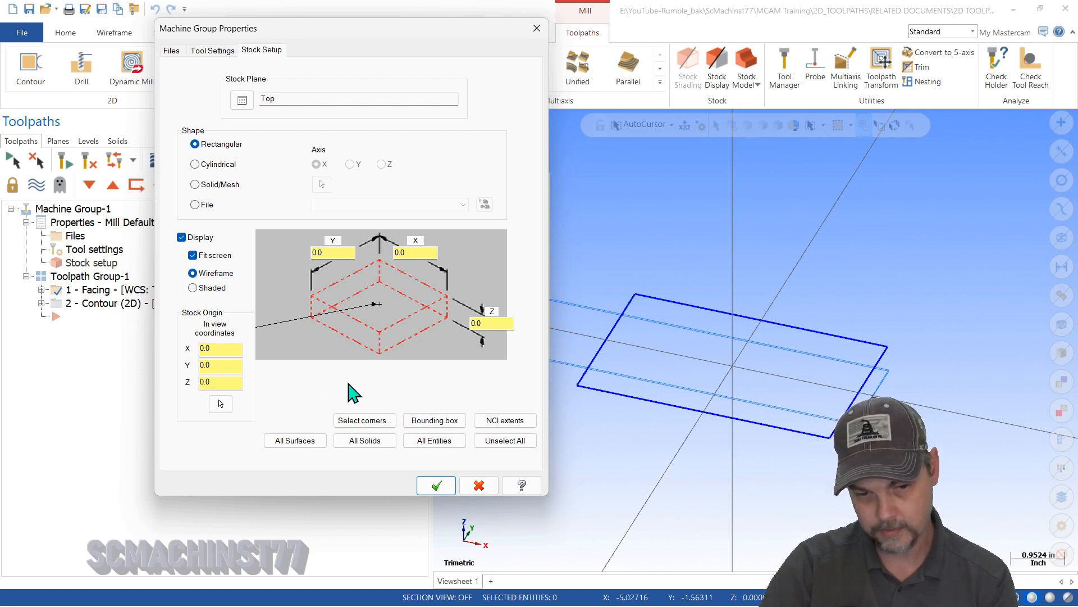
- Try to size the stock in X and Y by picking two opposite corners of the part rectangle
{"action": "left_click", "coordinate": [364, 423]}
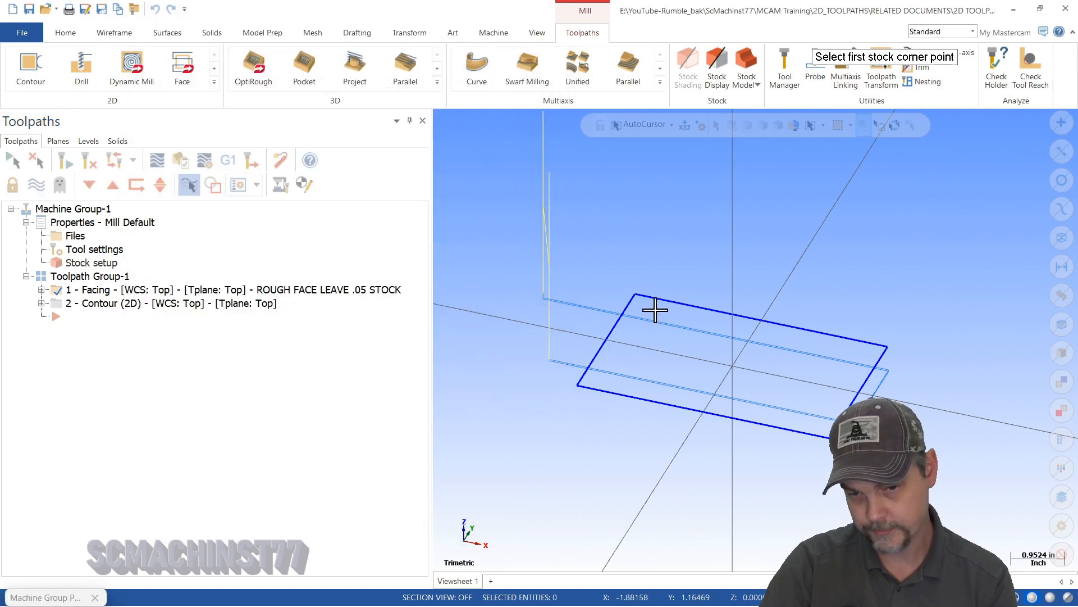
{"action": "left_click", "coordinate": [636, 296]}
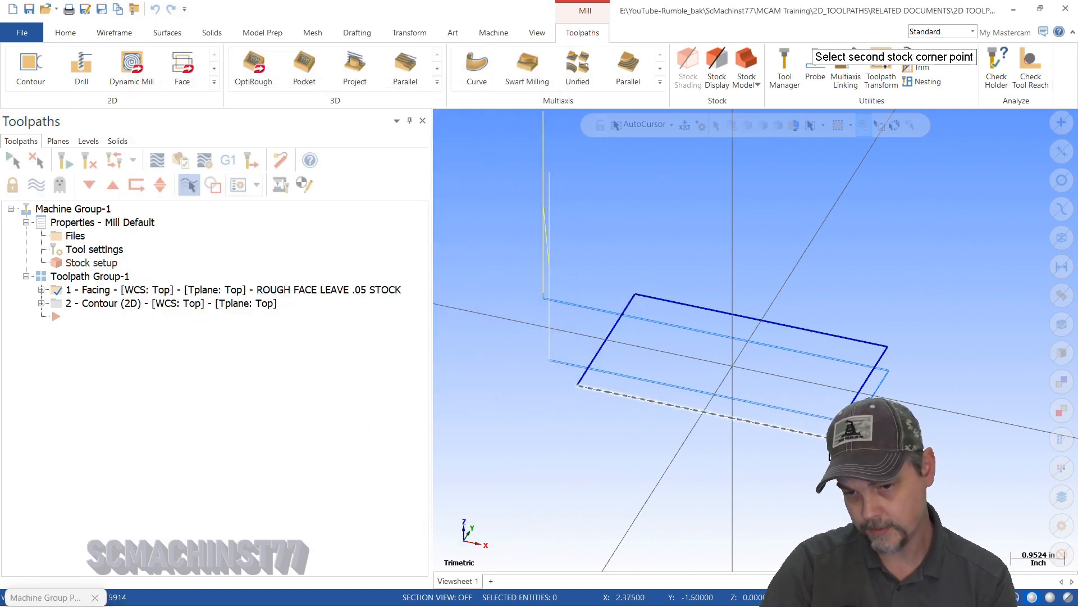
{"action": "left_click", "coordinate": [781, 456]}
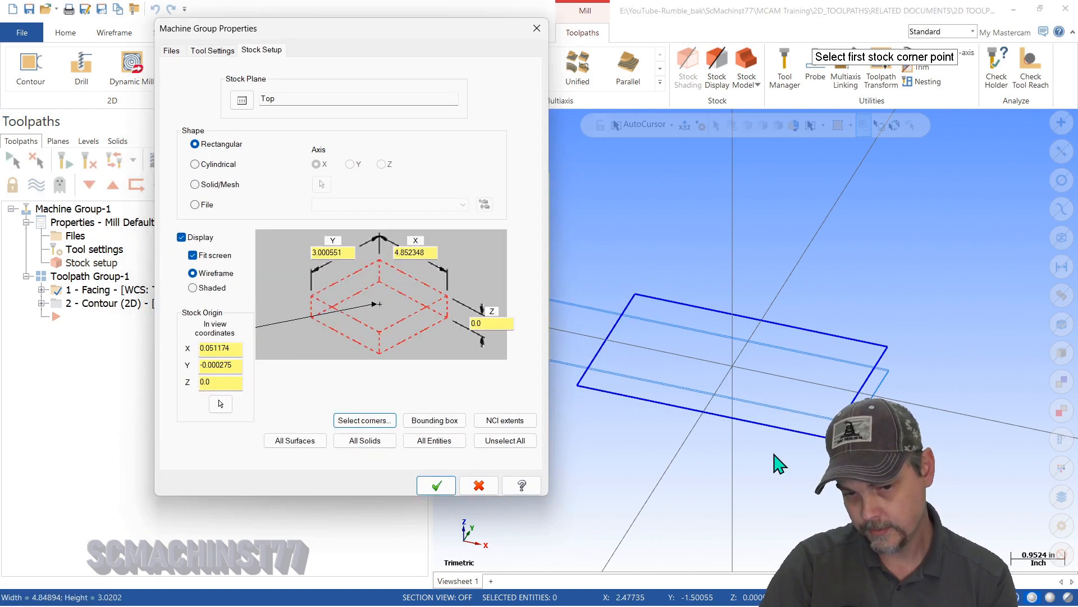
- Size the stock 4.75 in X by 3.0 in Y using the part rectangle's exact back-left and front-right corners
{"action": "left_click", "coordinate": [366, 422]}
{"action": "left_click", "coordinate": [636, 294]}
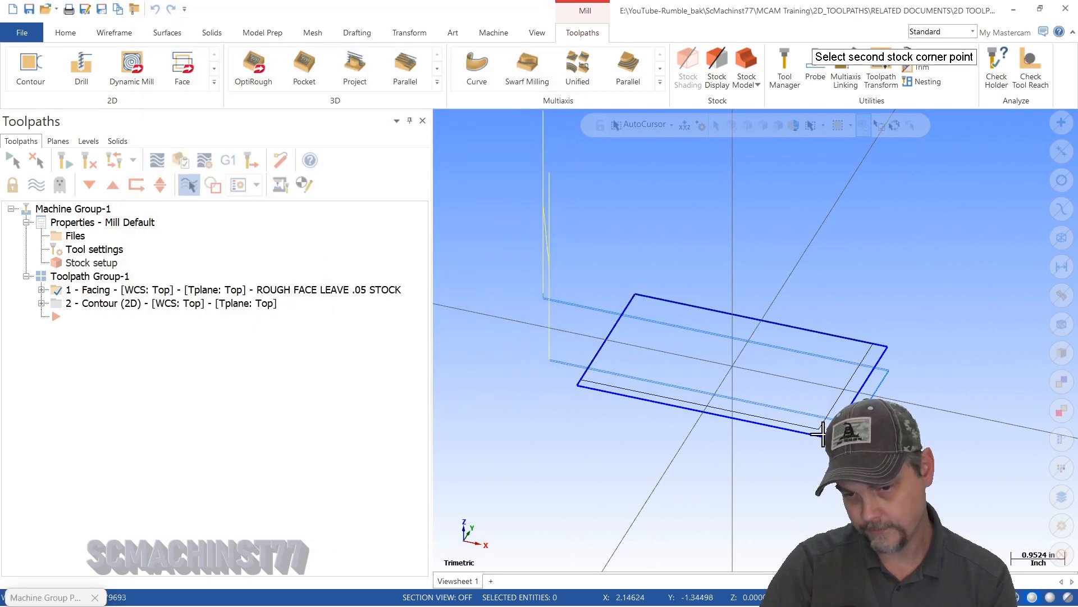
{"action": "left_click", "coordinate": [829, 437]}
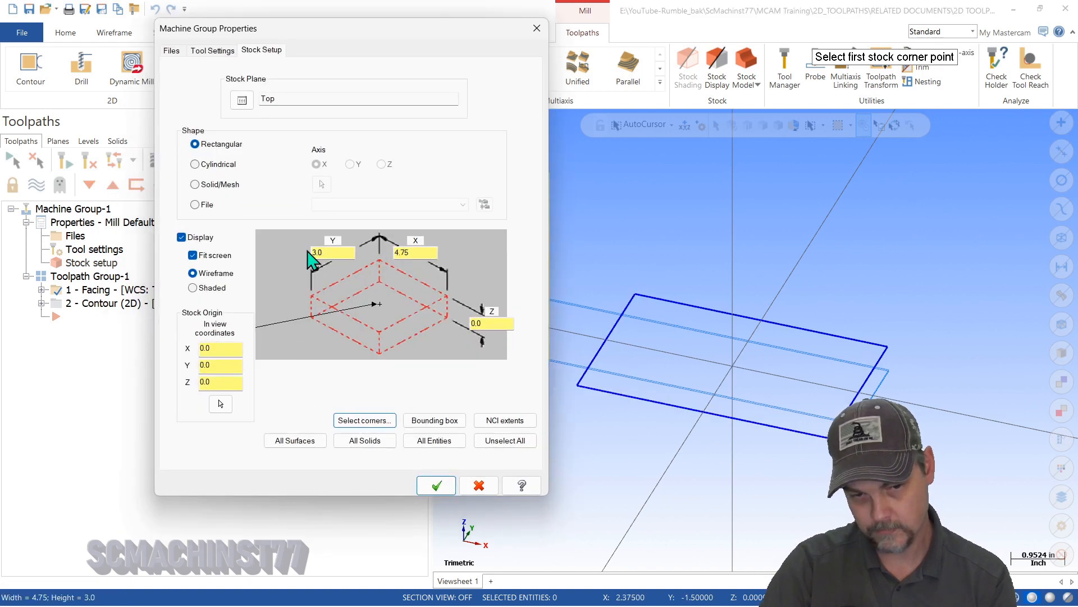
- Set the stock thickness in Z to 1.0, apply the stock setup and view the stock in isometric
{"action": "left_click", "coordinate": [497, 323]}
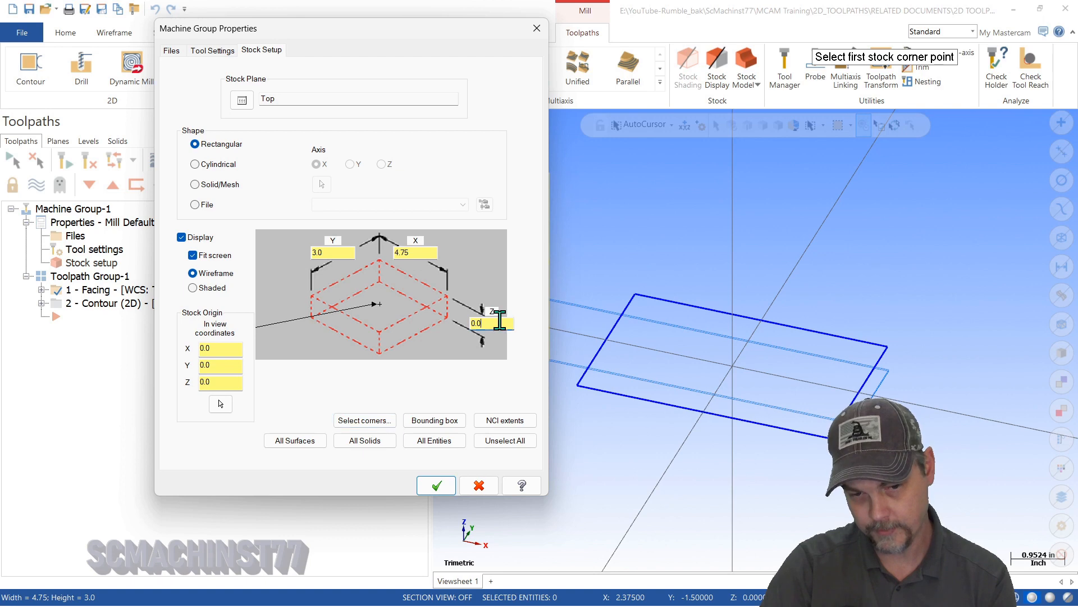
{"action": "type", "text": "1"}
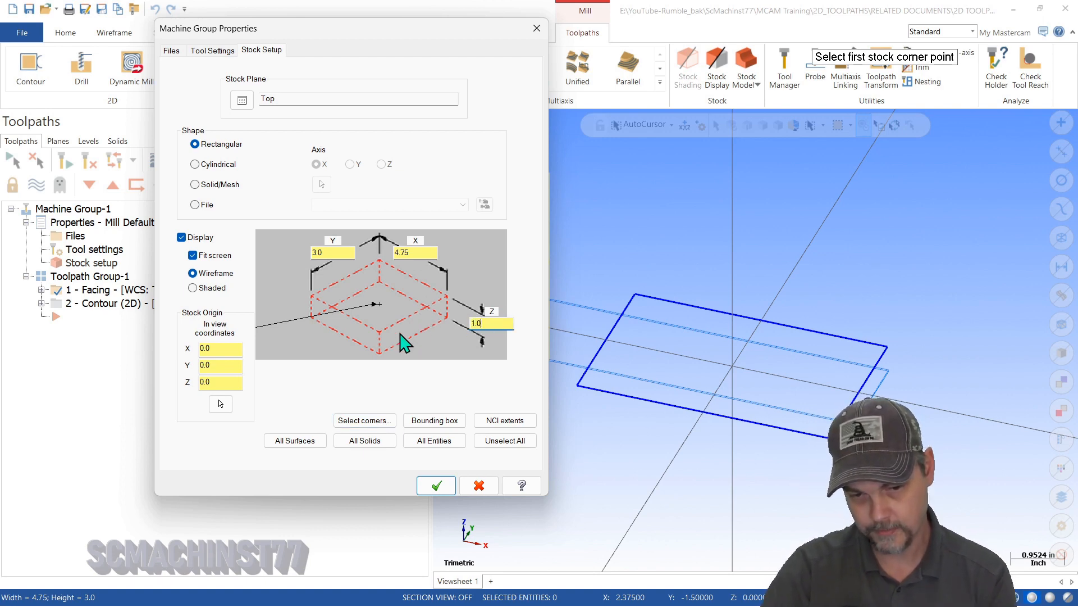
{"action": "left_click", "coordinate": [436, 484]}
{"action": "middle_click_drag", "start_coordinate": [610, 373], "coordinate": [573, 330]}
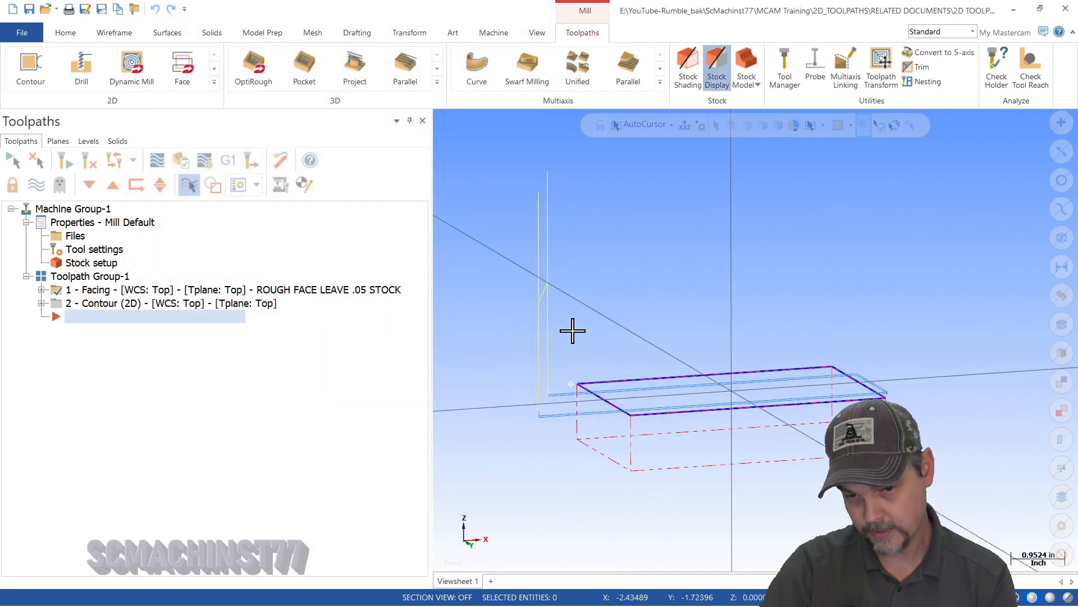
{"action": "key", "text": "alt+7"}
{"action": "scroll", "coordinate": [561, 372], "scroll_direction": "down", "scroll_amount": 2}
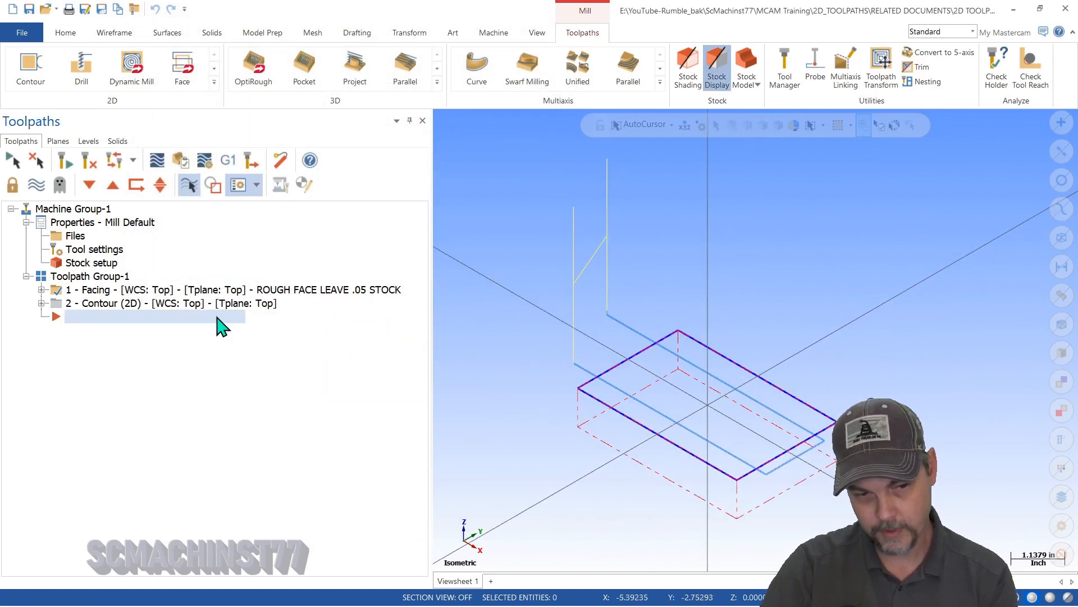
- Set the Z coordinate of the stock origin to -.1 and apply the stock setup
{"action": "left_click", "coordinate": [92, 262]}
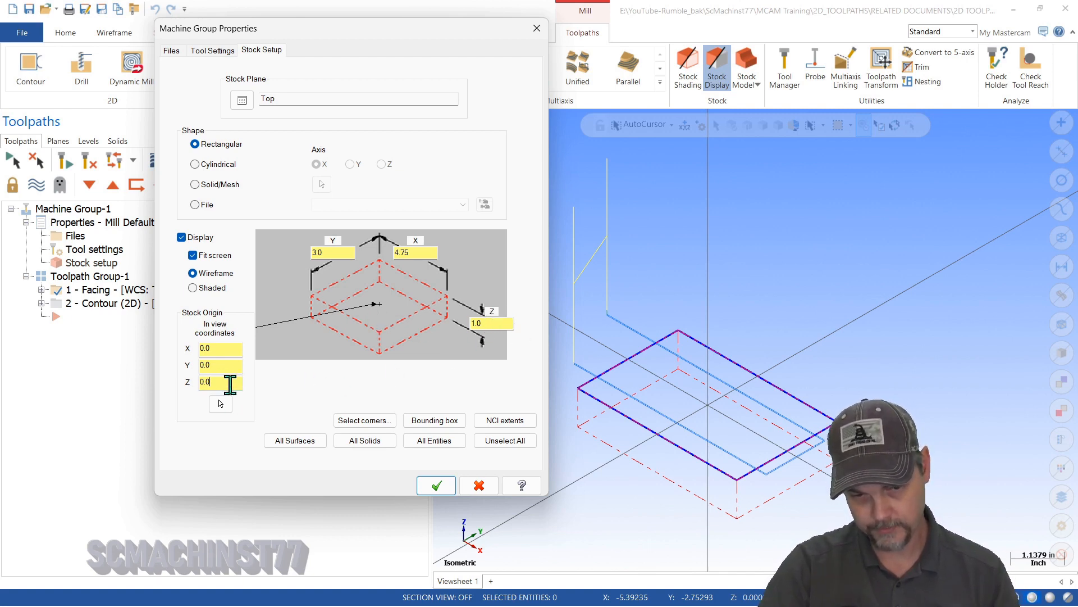
{"action": "left_click_drag", "start_coordinate": [230, 384], "coordinate": [178, 378]}
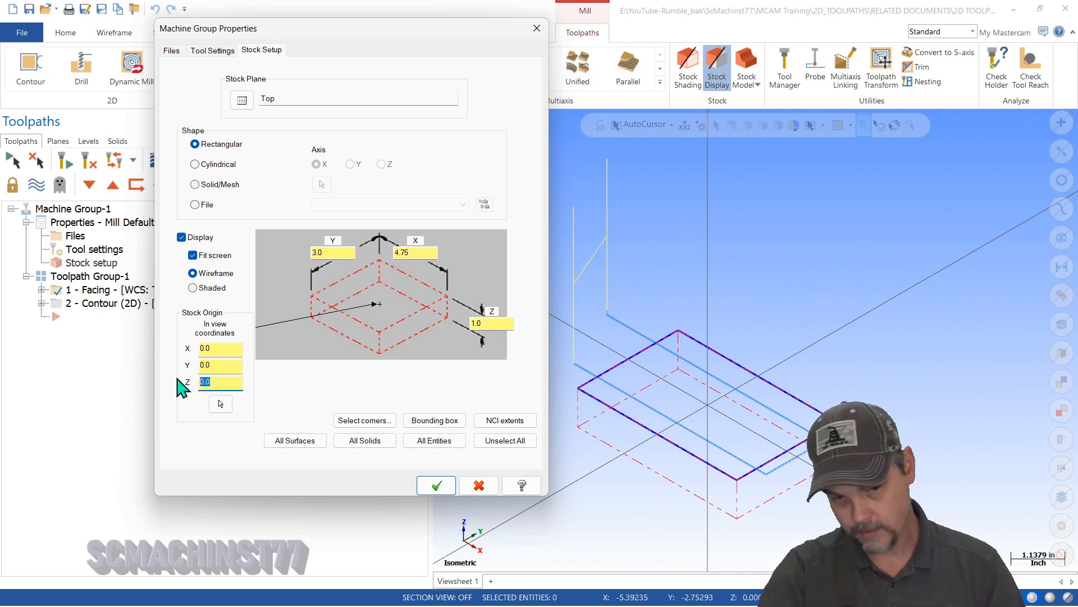
{"action": "type", "text": "-"}
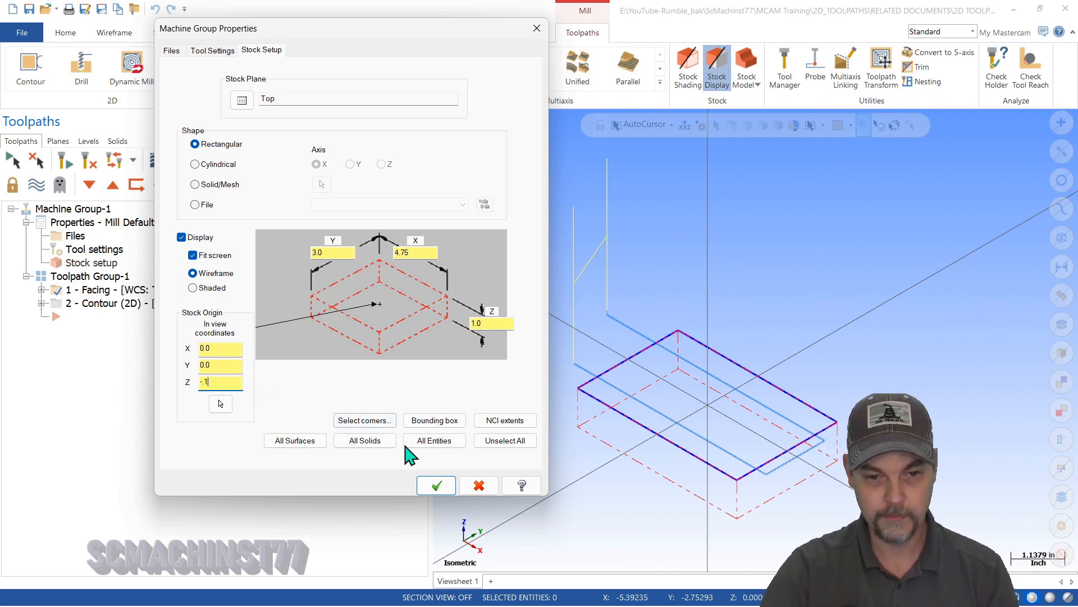
{"action": "left_click", "coordinate": [430, 487]}
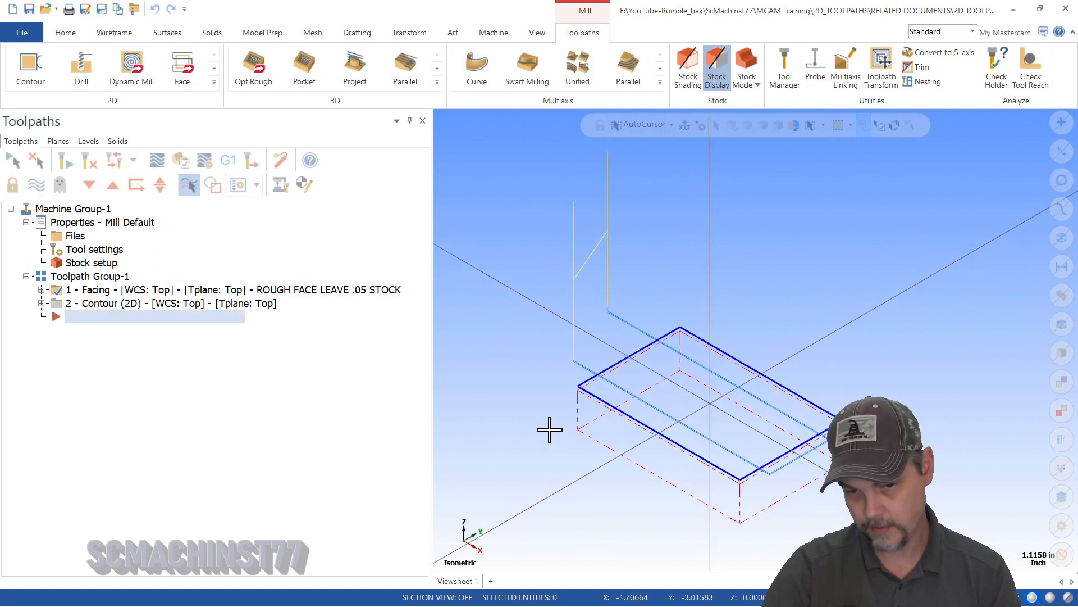
- Set the Z coordinate of the stock origin to 1.0 and apply the stock setup
{"action": "left_click", "coordinate": [84, 263]}
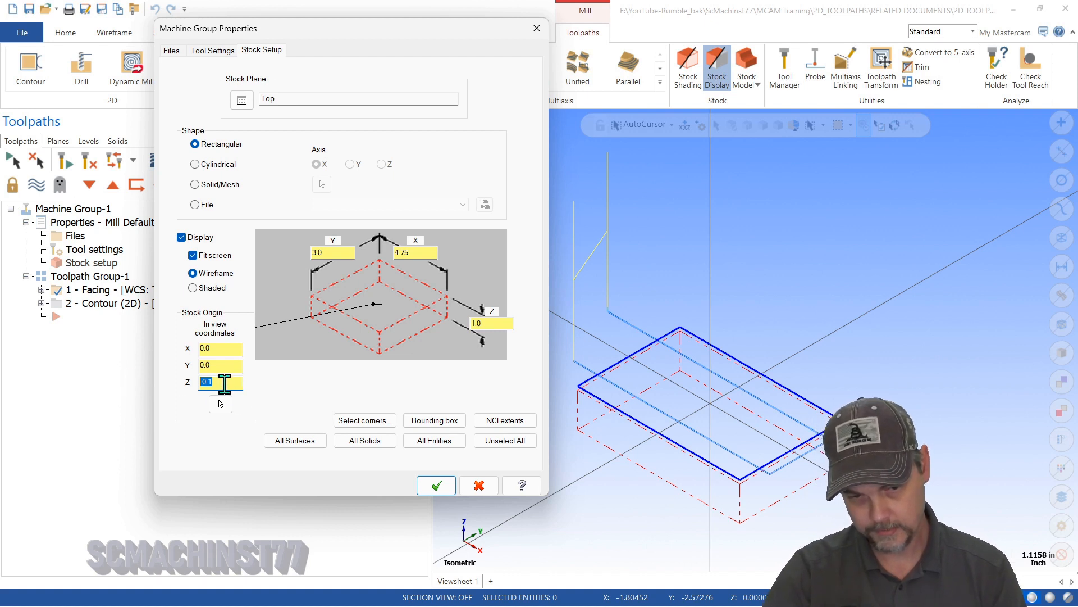
{"action": "type", "text": "1.0"}
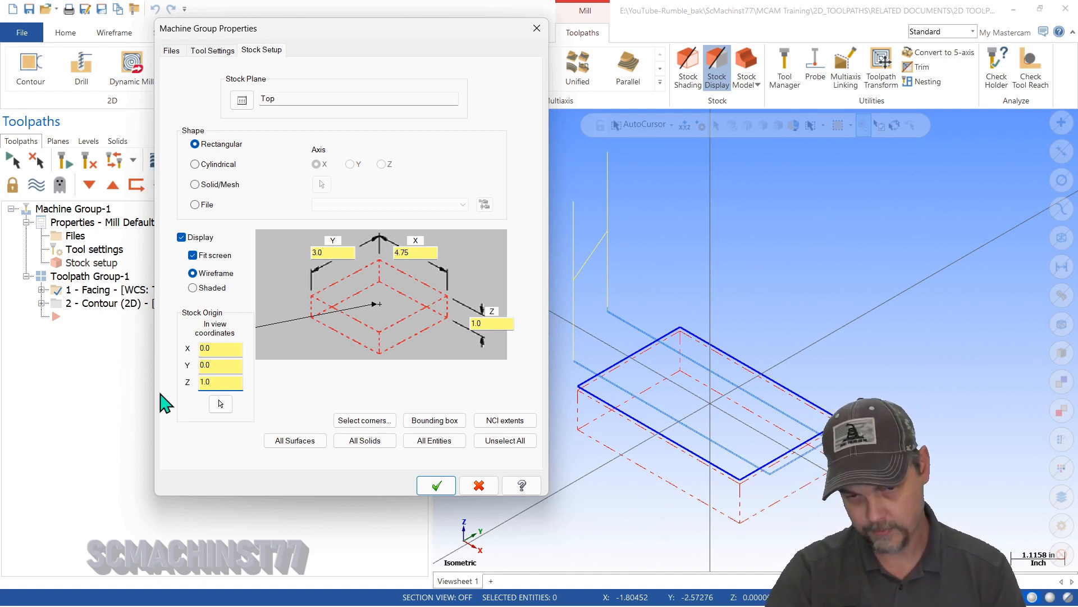
{"action": "left_click", "coordinate": [493, 323]}
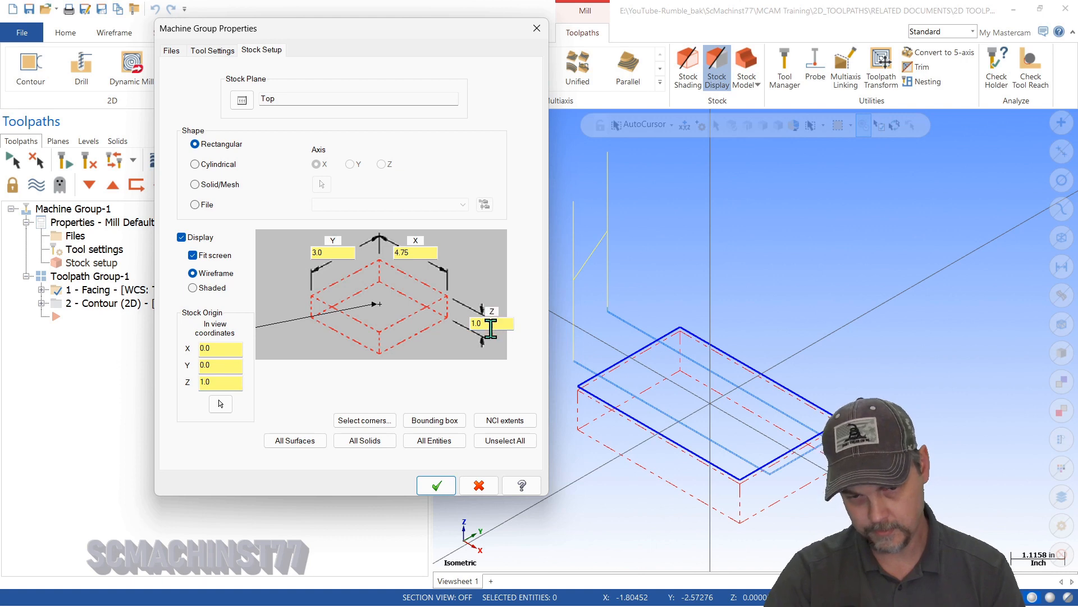
{"action": "left_click", "coordinate": [436, 485]}
{"action": "middle_click_drag", "start_coordinate": [586, 419], "coordinate": [595, 390]}
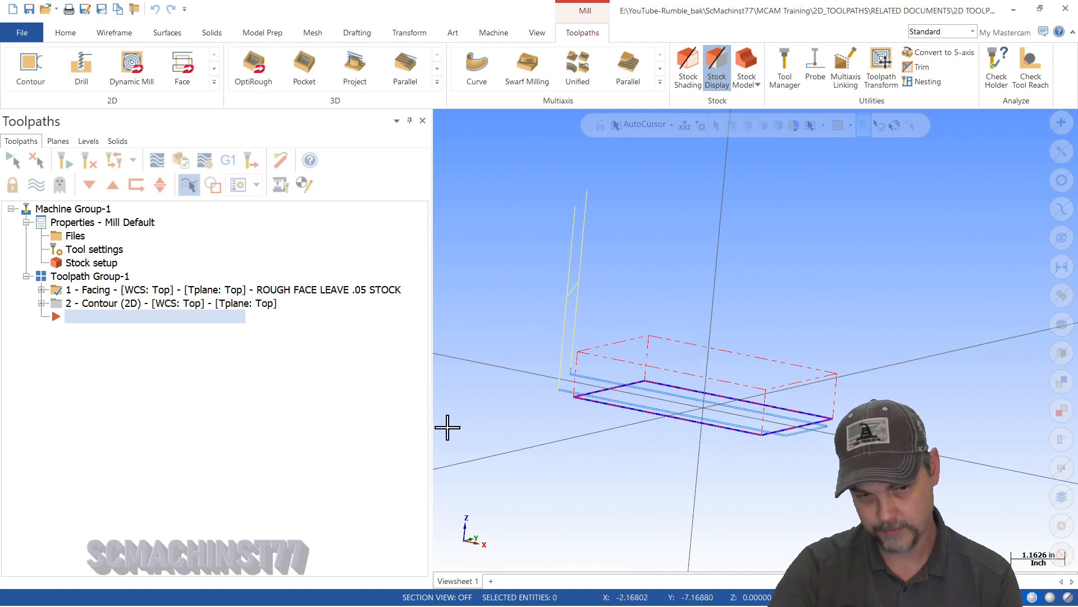
- Set the Z coordinate of the stock origin back to 0.0 and apply the stock setup
{"action": "left_click", "coordinate": [97, 263]}
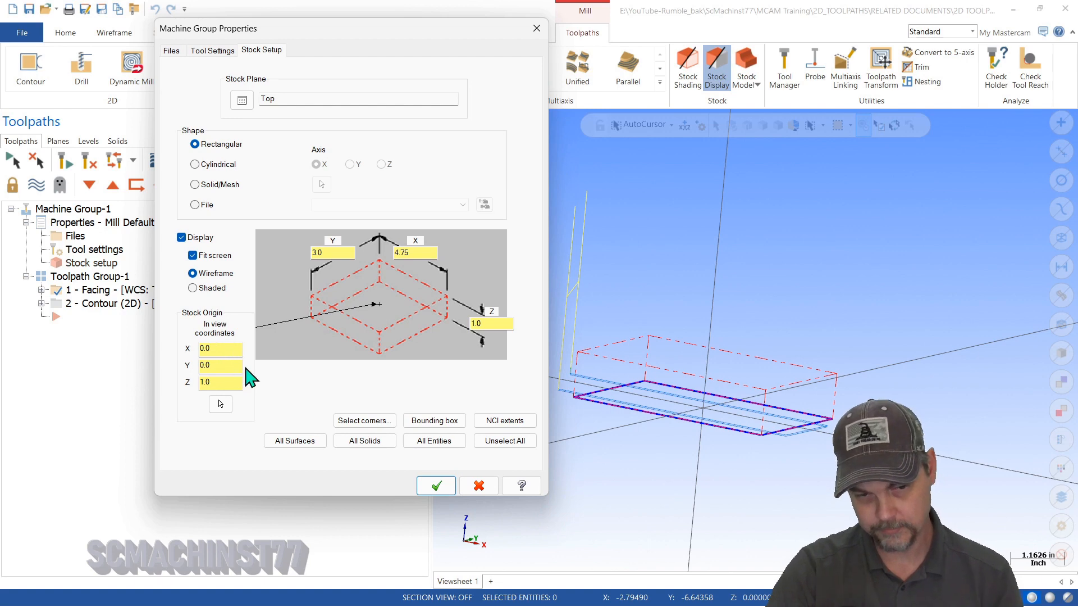
{"action": "double_click", "coordinate": [221, 383]}
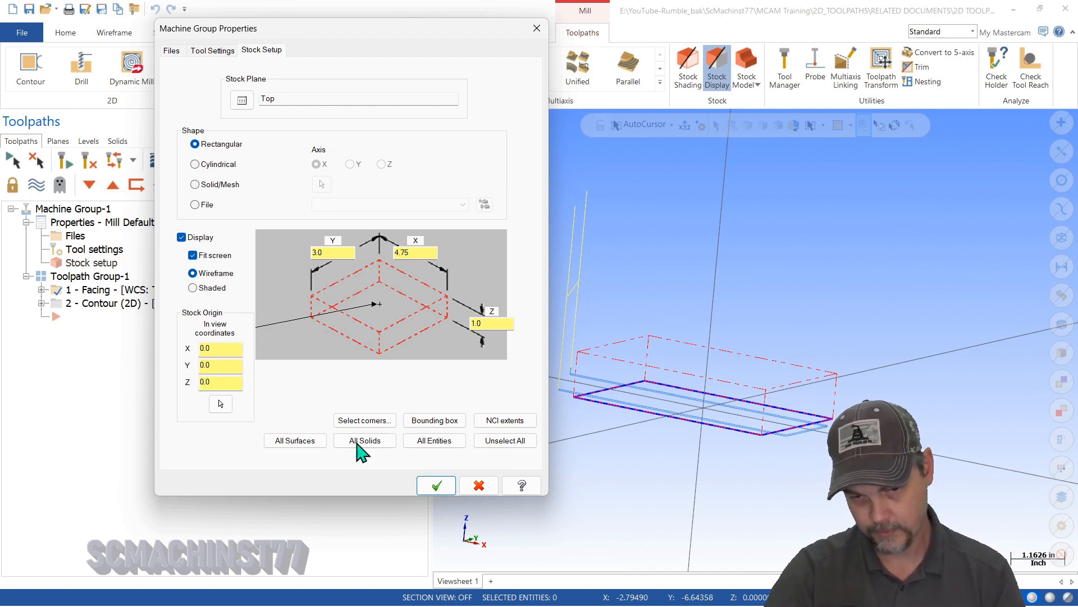
{"action": "left_click", "coordinate": [437, 485]}
{"action": "middle_click_drag", "start_coordinate": [658, 348], "coordinate": [693, 438]}
{"action": "scroll", "coordinate": [609, 438], "scroll_direction": "up", "scroll_amount": 2}
{"action": "scroll", "coordinate": [613, 419], "scroll_direction": "down", "scroll_amount": 1}
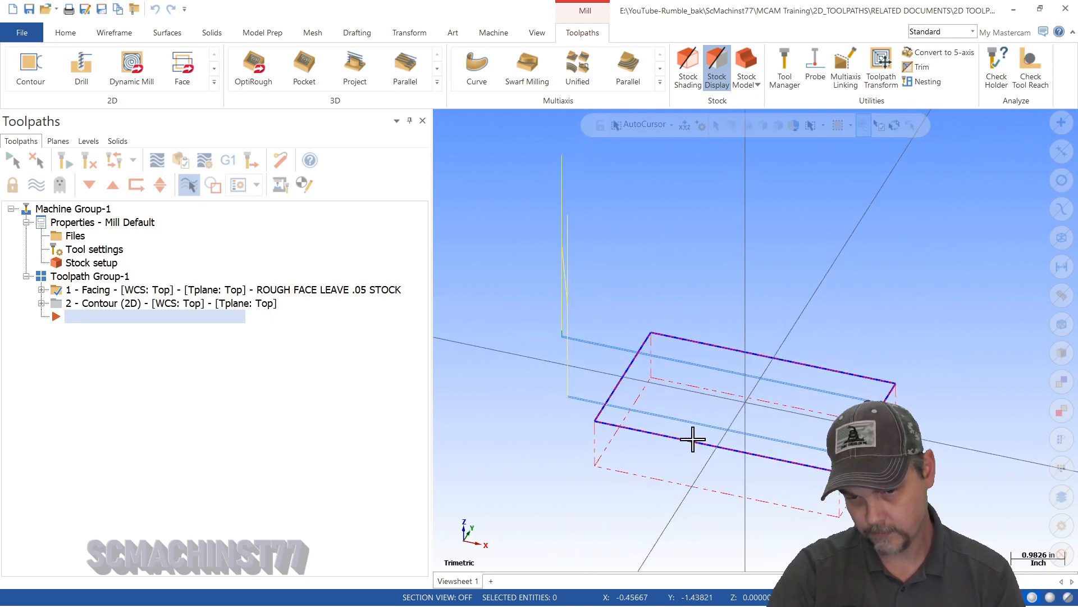
- Delete Chain 1 from the facing operation's geometry so it uses the stock boundary, and regenerate the toolpath
{"action": "left_click", "coordinate": [41, 289]}
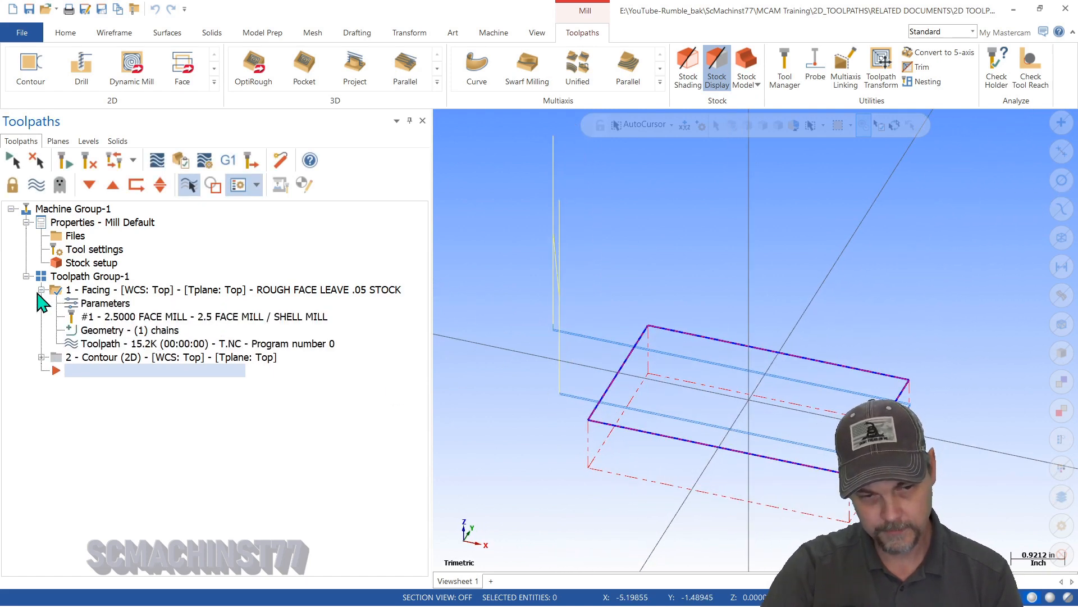
{"action": "left_click", "coordinate": [102, 331]}
{"action": "left_click", "coordinate": [56, 167]}
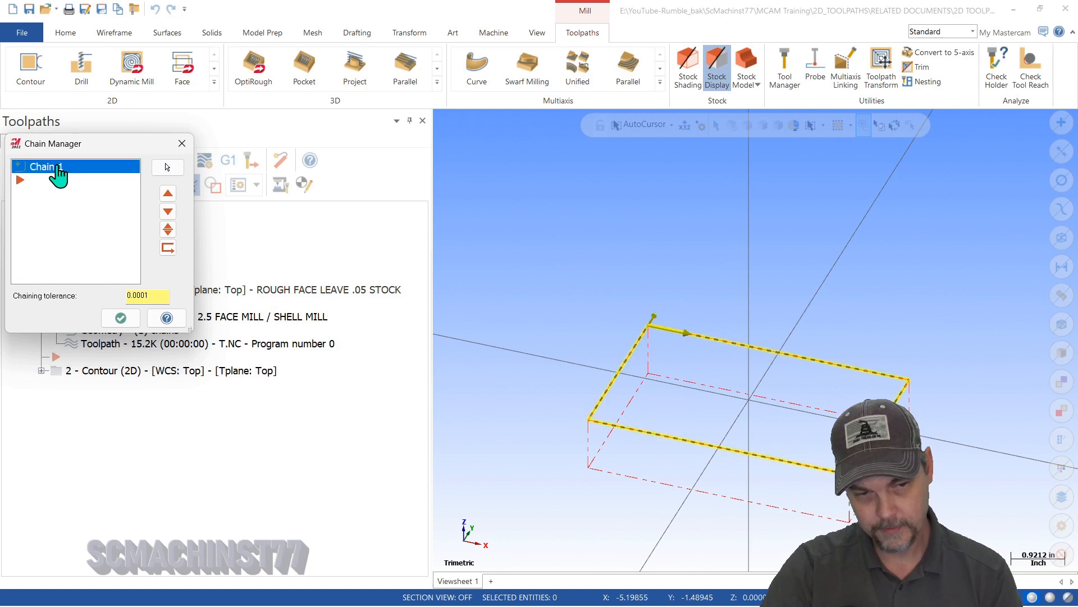
{"action": "key", "text": "Delete"}
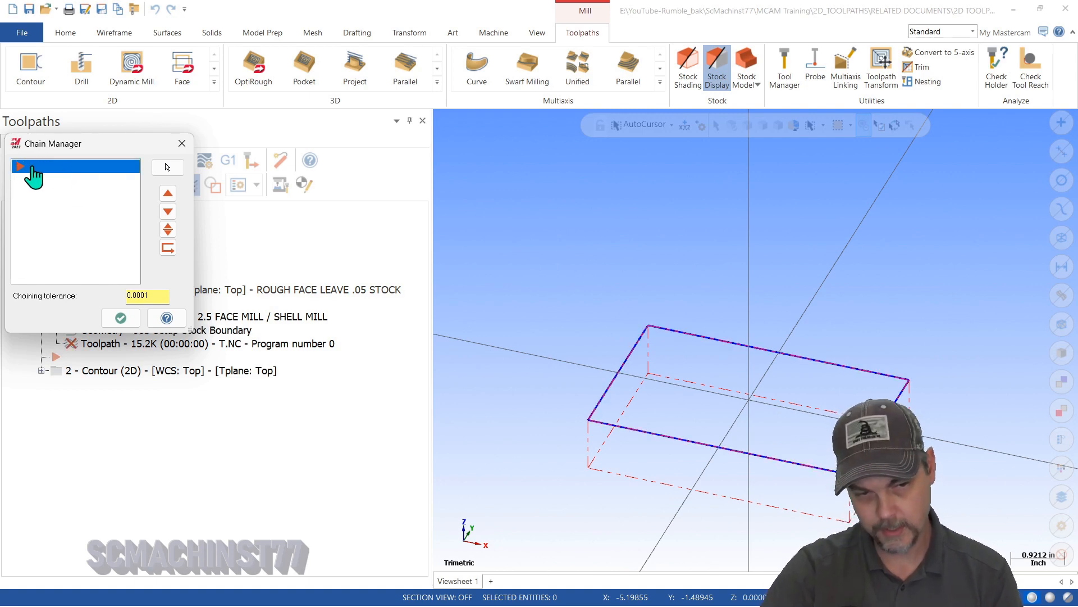
{"action": "left_click", "coordinate": [119, 319]}
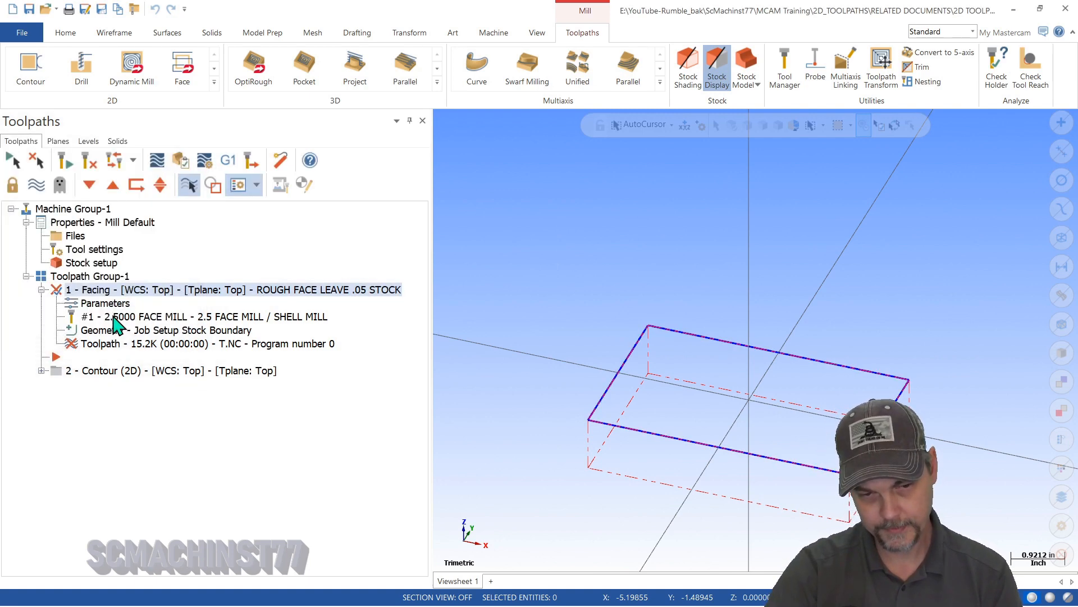
{"action": "left_click", "coordinate": [63, 162]}
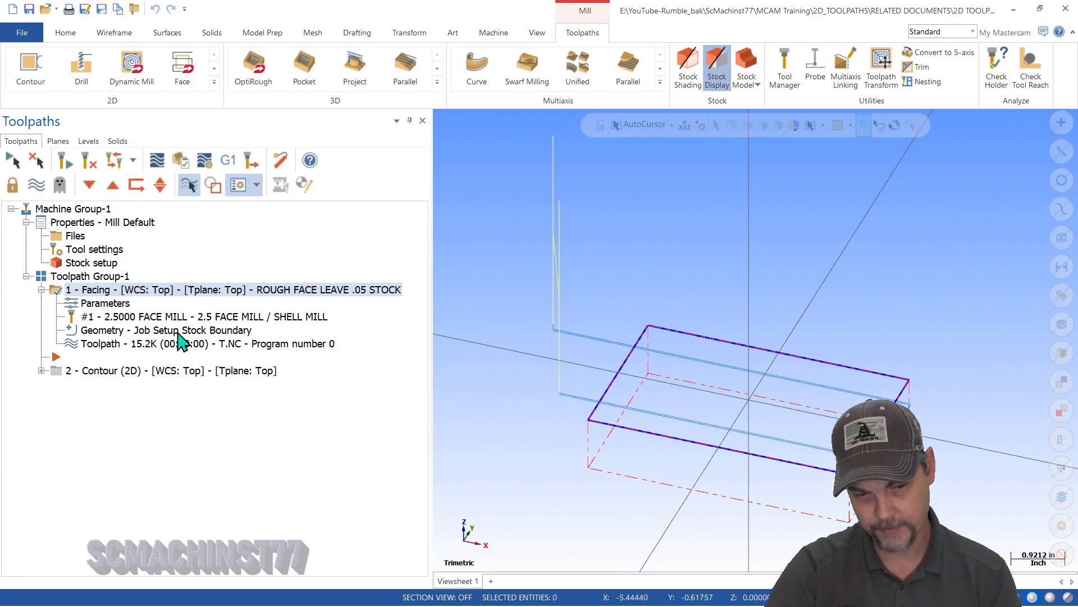
- Move the insert position below the 2D contour operation and collapse the facing operation's details
{"action": "scroll", "coordinate": [724, 431], "scroll_direction": "down", "scroll_amount": 1}
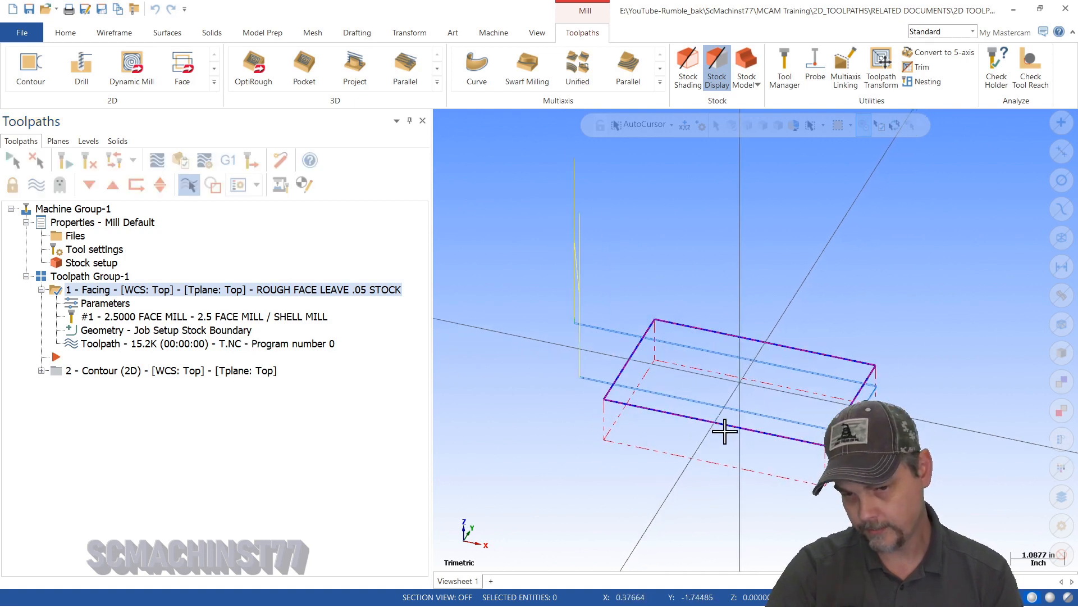
{"action": "middle_click_drag", "start_coordinate": [724, 431], "coordinate": [657, 416]}
{"action": "scroll", "coordinate": [664, 400], "scroll_direction": "down", "scroll_amount": 2}
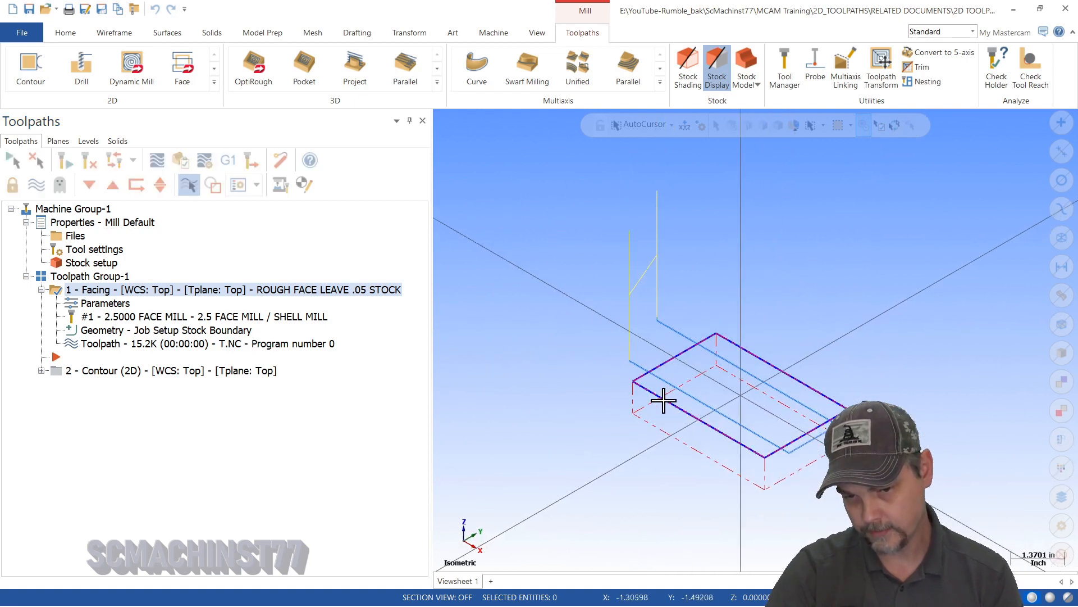
{"action": "scroll", "coordinate": [663, 400], "scroll_direction": "up", "scroll_amount": 2}
{"action": "scroll", "coordinate": [673, 432], "scroll_direction": "down", "scroll_amount": 2}
{"action": "scroll", "coordinate": [686, 451], "scroll_direction": "up", "scroll_amount": 2}
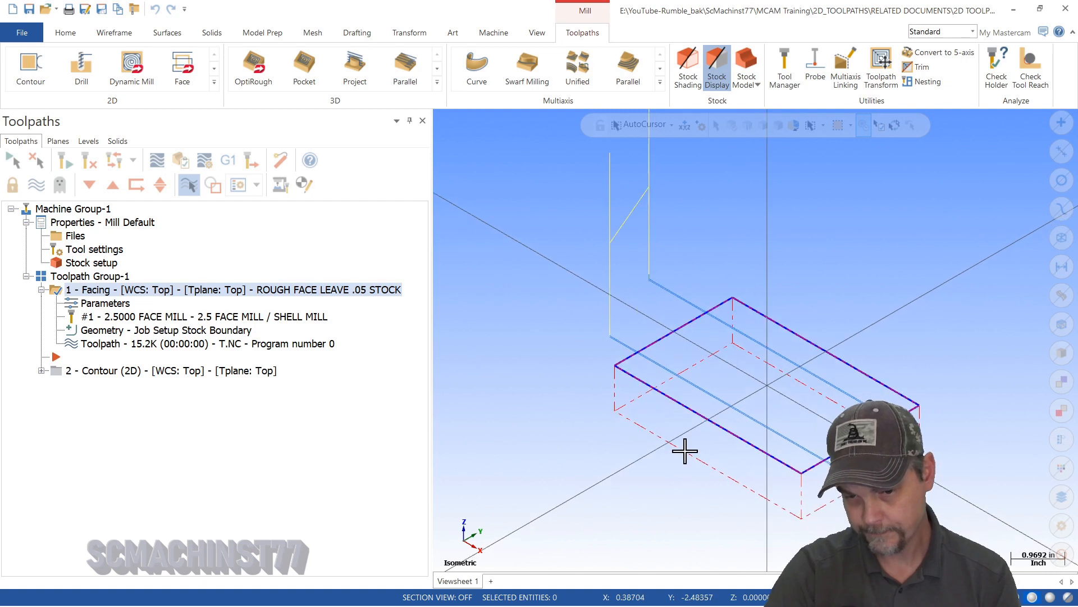
{"action": "left_click", "coordinate": [89, 186]}
{"action": "left_click", "coordinate": [41, 289]}
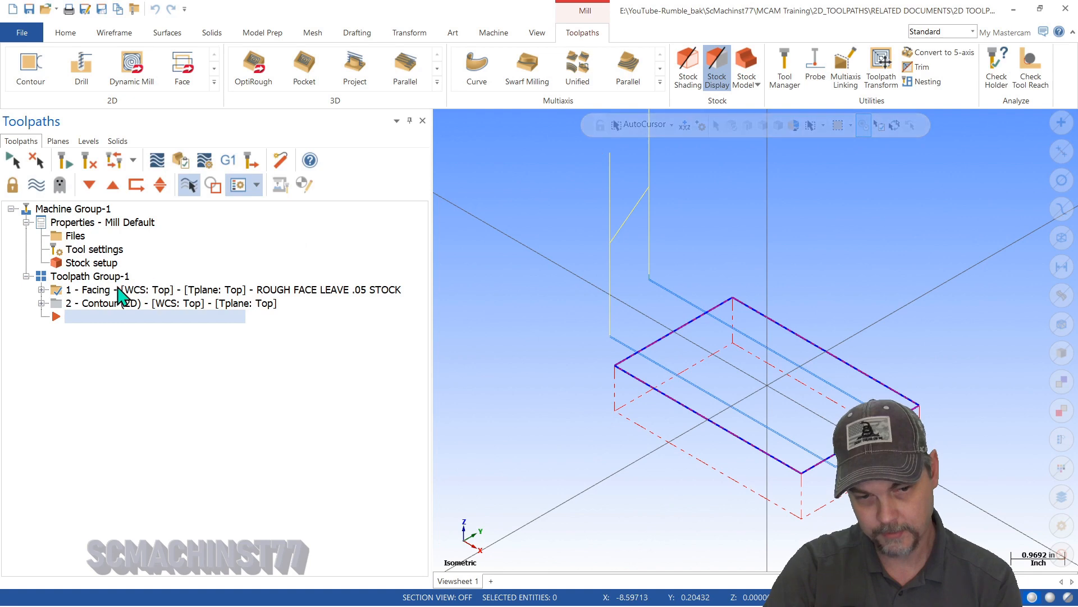
{"action": "left_click", "coordinate": [42, 290]}
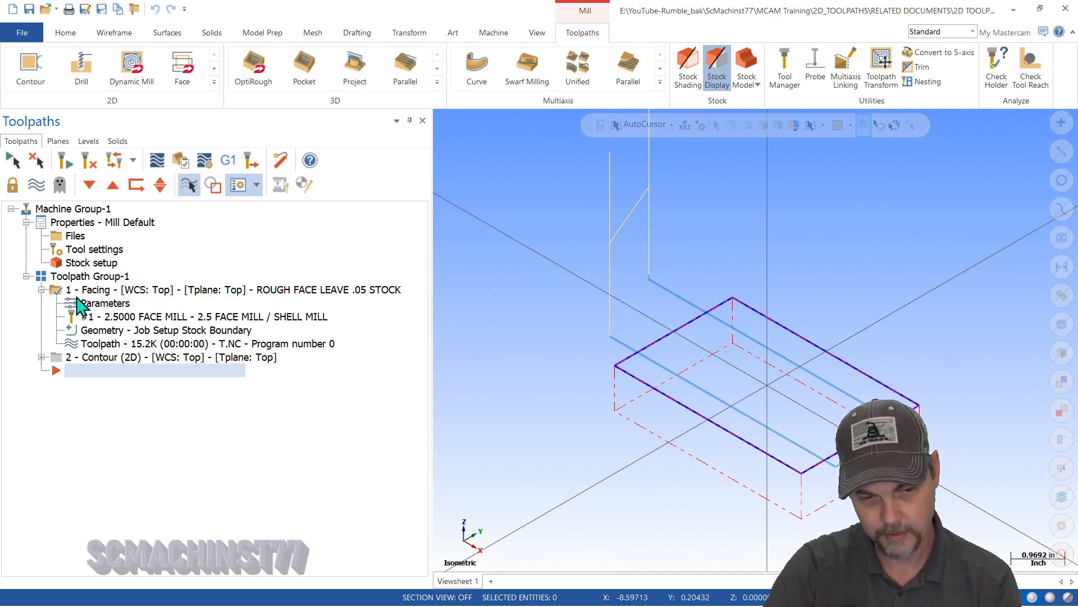
{"action": "left_click", "coordinate": [41, 289]}
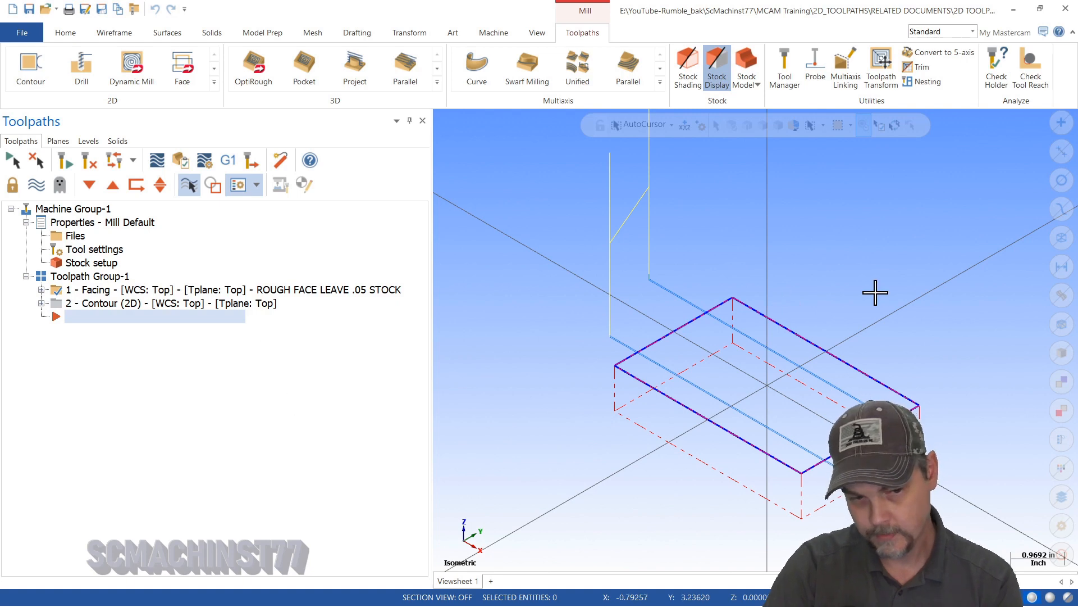
- Expand the 2D contour operation and examine its toolpath in relation to the stock edges
{"action": "scroll", "coordinate": [876, 293], "scroll_direction": "down", "scroll_amount": 4}
{"action": "scroll", "coordinate": [785, 333], "scroll_direction": "up", "scroll_amount": 4}
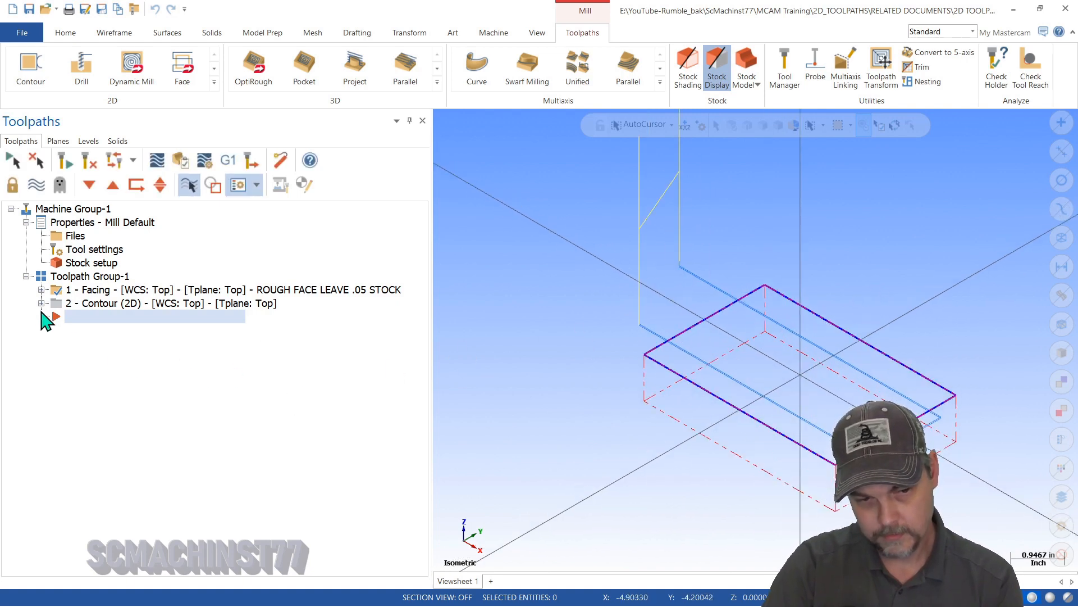
{"action": "left_click", "coordinate": [41, 304]}
{"action": "left_click", "coordinate": [122, 304]}
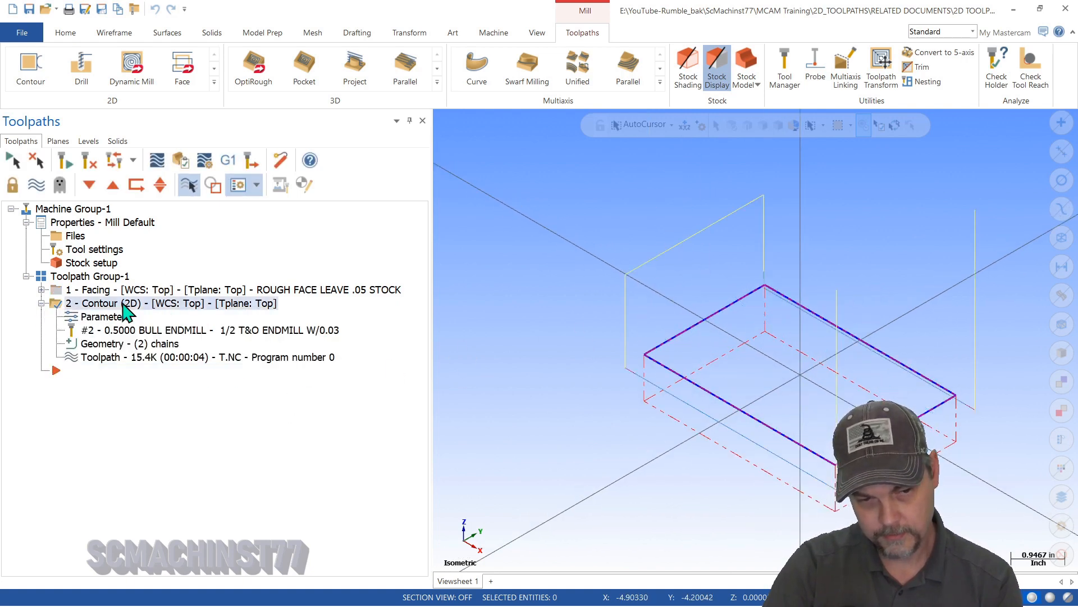
{"action": "mouse_move", "coordinate": [725, 381]}
{"action": "middle_mouse_down"}
{"action": "mouse_move", "coordinate": [807, 369]}
{"action": "mouse_move", "coordinate": [736, 369]}
{"action": "middle_mouse_up"}
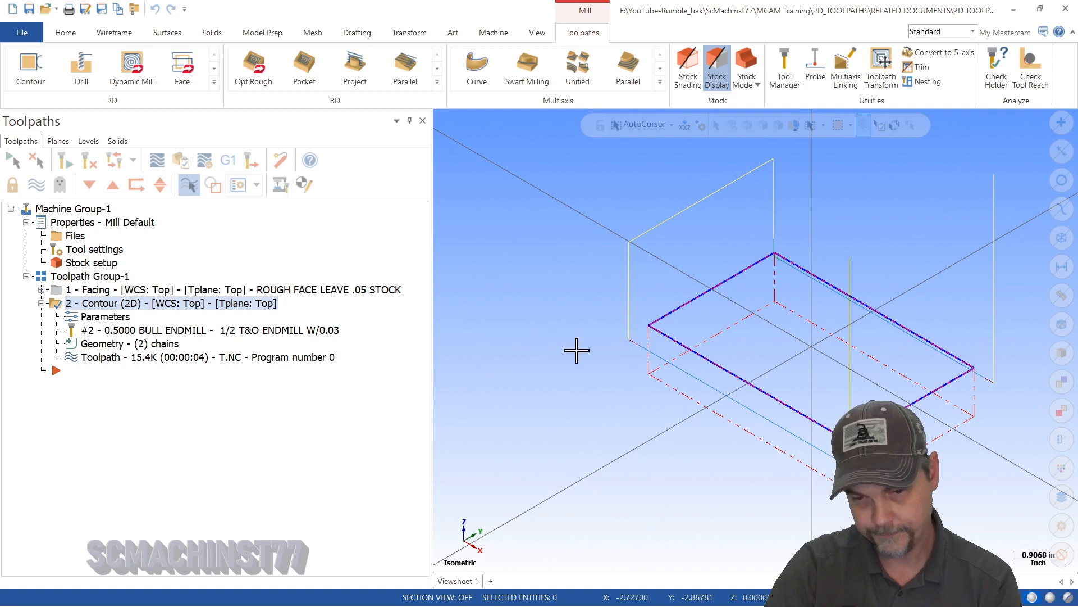
{"action": "scroll", "coordinate": [786, 393], "scroll_direction": "up", "scroll_amount": 4}
{"action": "scroll", "coordinate": [787, 387], "scroll_direction": "down", "scroll_amount": 2}
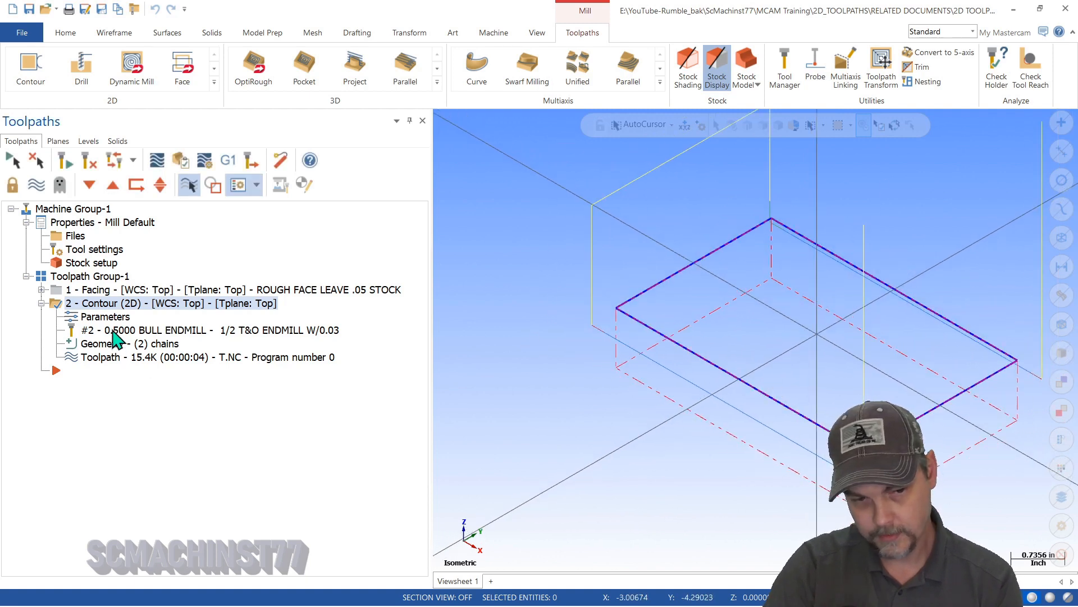
{"action": "left_click", "coordinate": [90, 290]}
{"action": "left_click", "coordinate": [99, 307]}
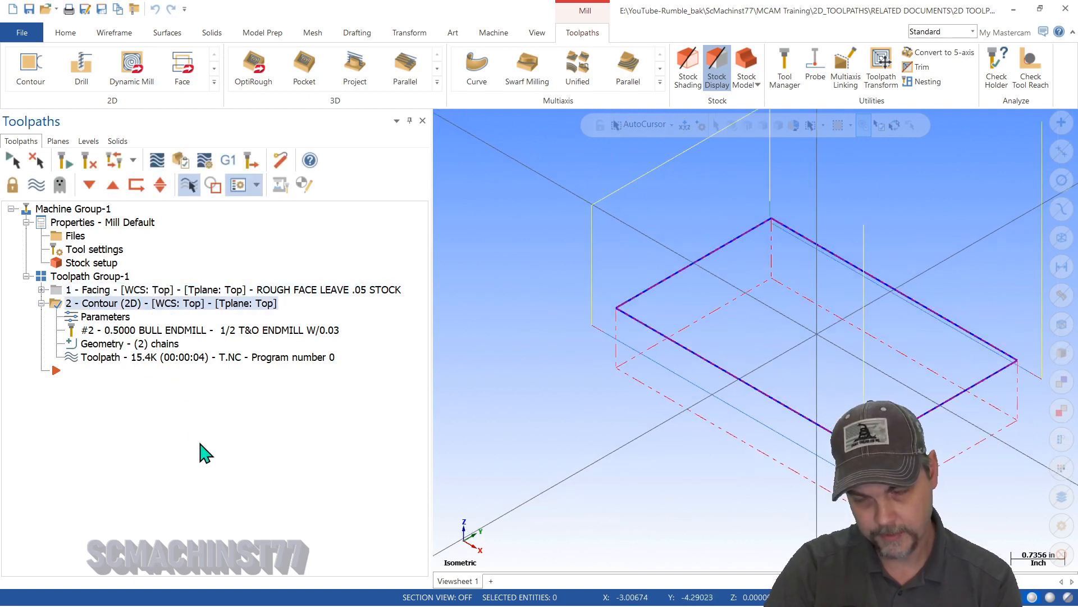
{"action": "scroll", "coordinate": [561, 388], "scroll_direction": "down", "scroll_amount": 2}
{"action": "scroll", "coordinate": [581, 397], "scroll_direction": "up", "scroll_amount": 2}
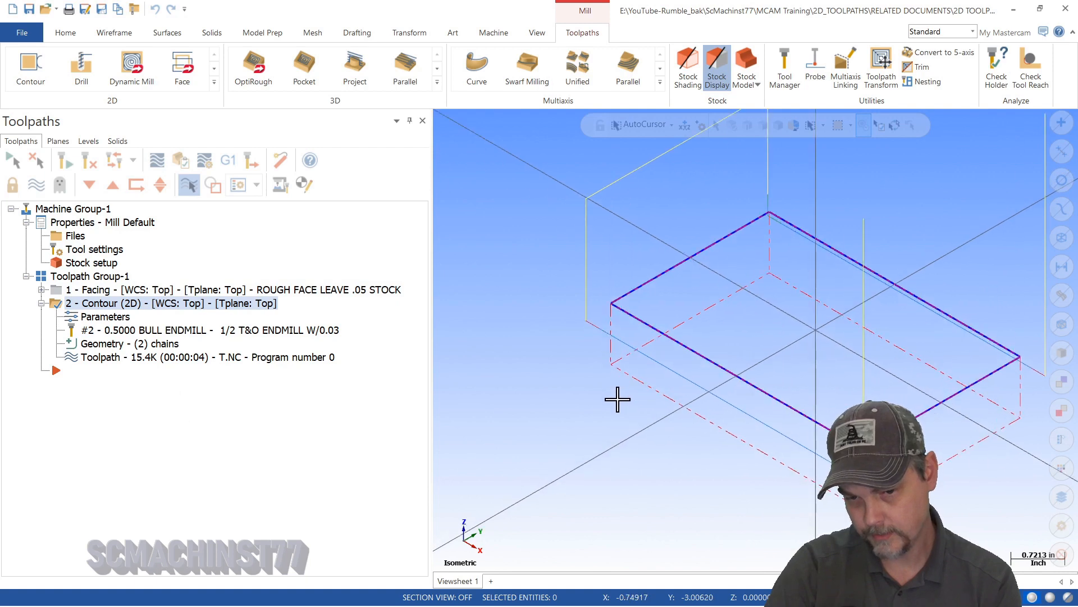
{"action": "scroll", "coordinate": [621, 392], "scroll_direction": "down", "scroll_amount": 2}
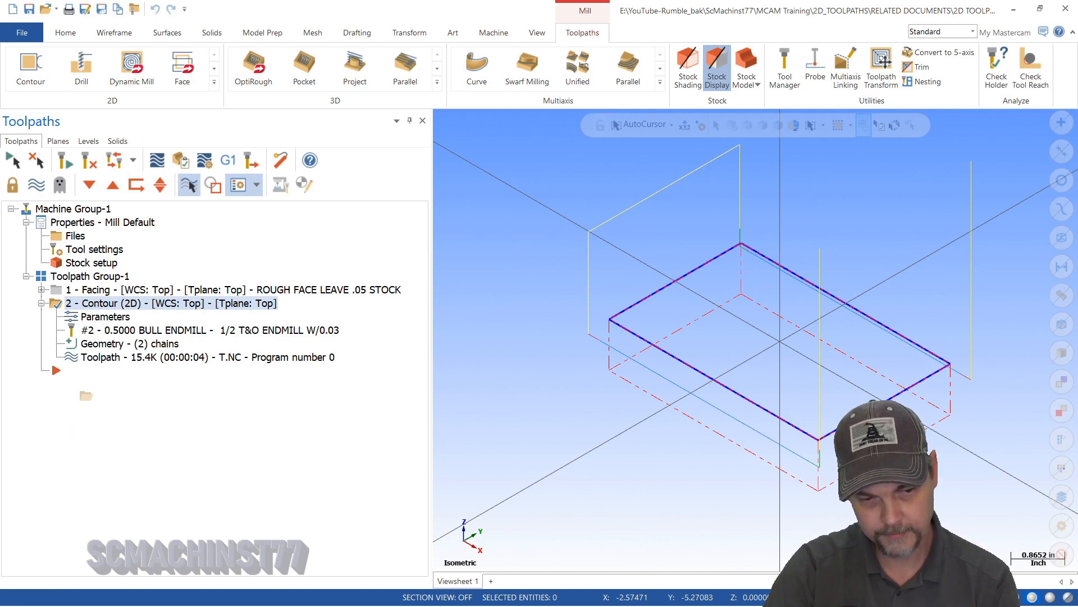
- Copy the 2D contour operation and place the duplicate after the original
{"action": "right_click_drag", "start_coordinate": [84, 393], "coordinate": [112, 399]}
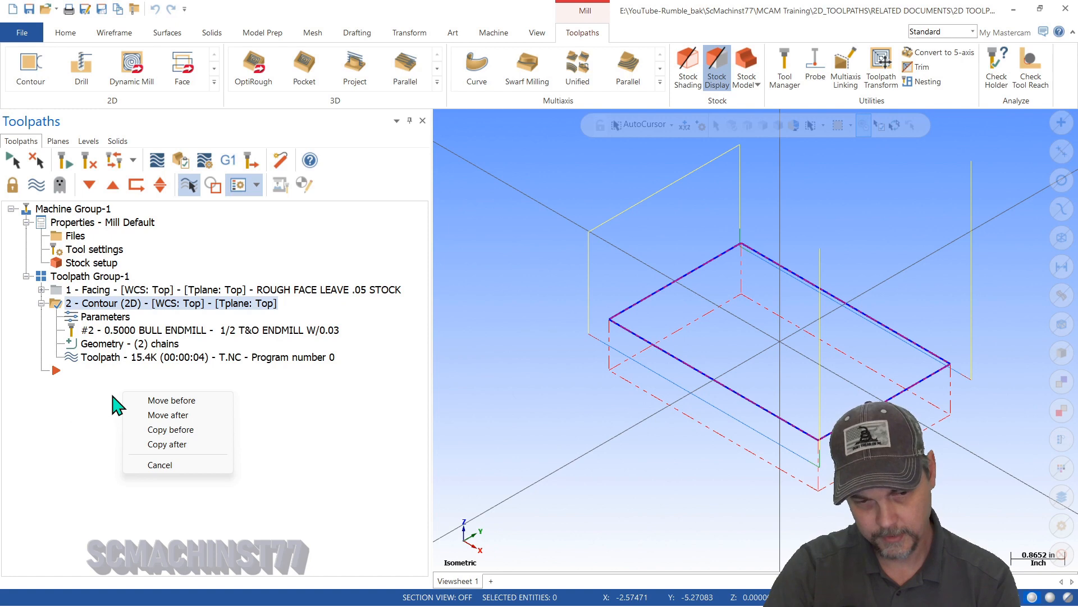
{"action": "left_click", "coordinate": [163, 444]}
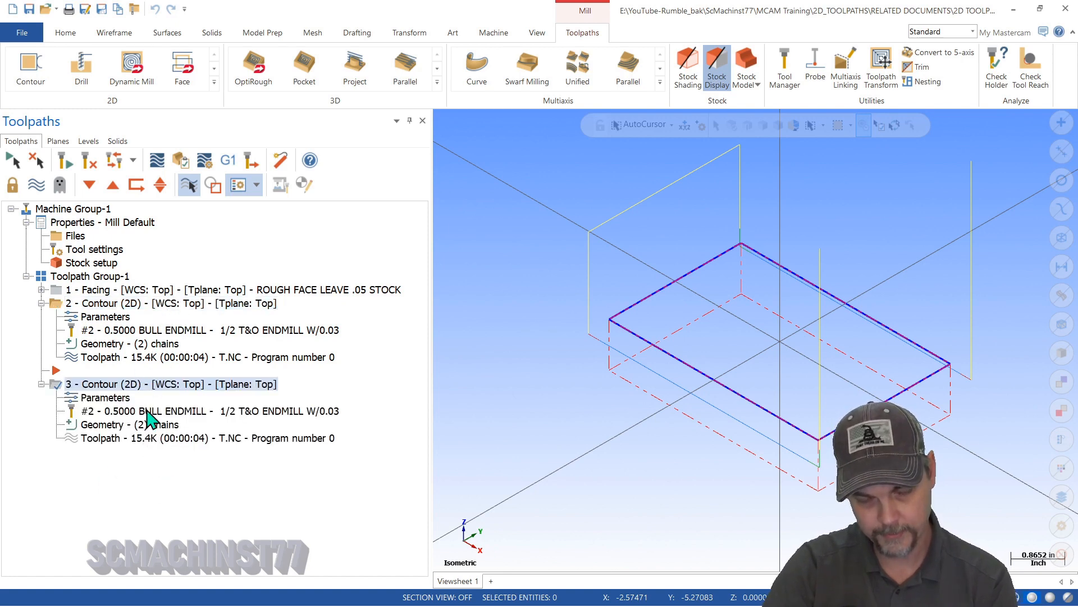
{"action": "left_click", "coordinate": [96, 306]}
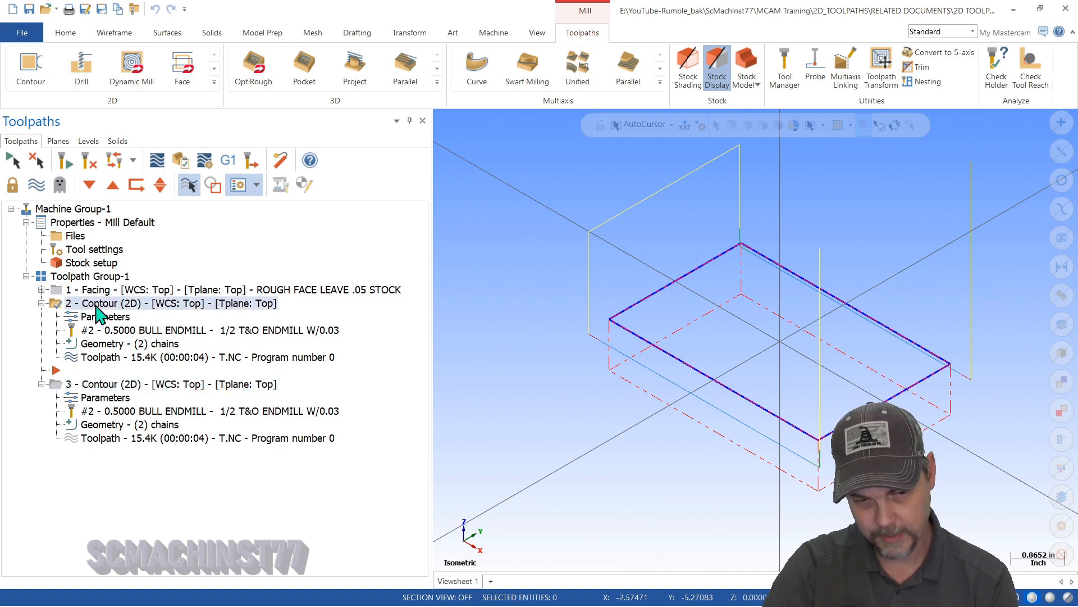
{"action": "right_click_drag", "start_coordinate": [95, 305], "coordinate": [110, 496]}
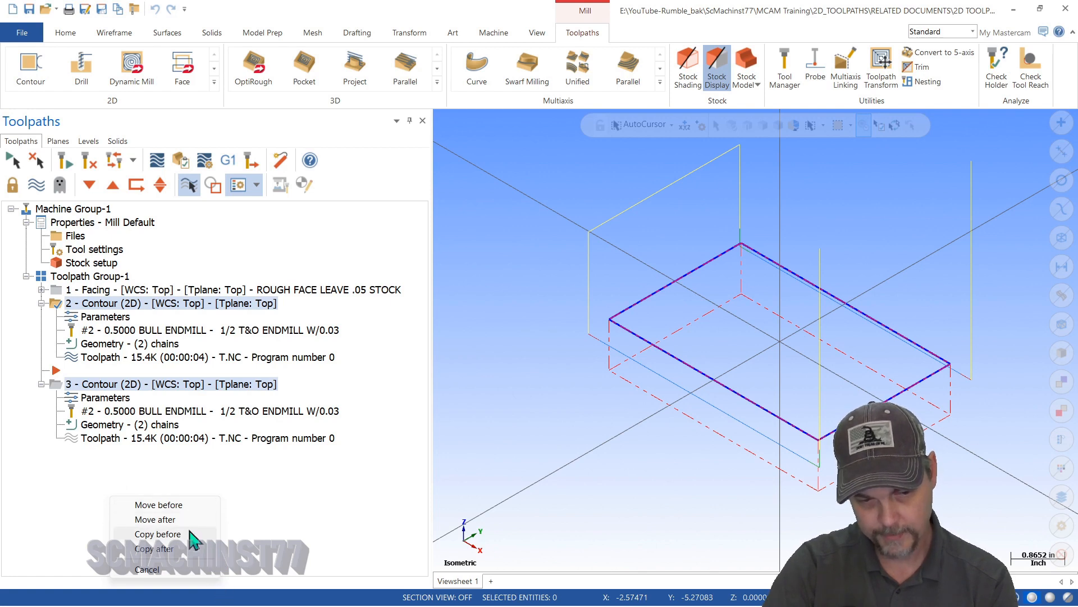
{"action": "left_click", "coordinate": [147, 569]}
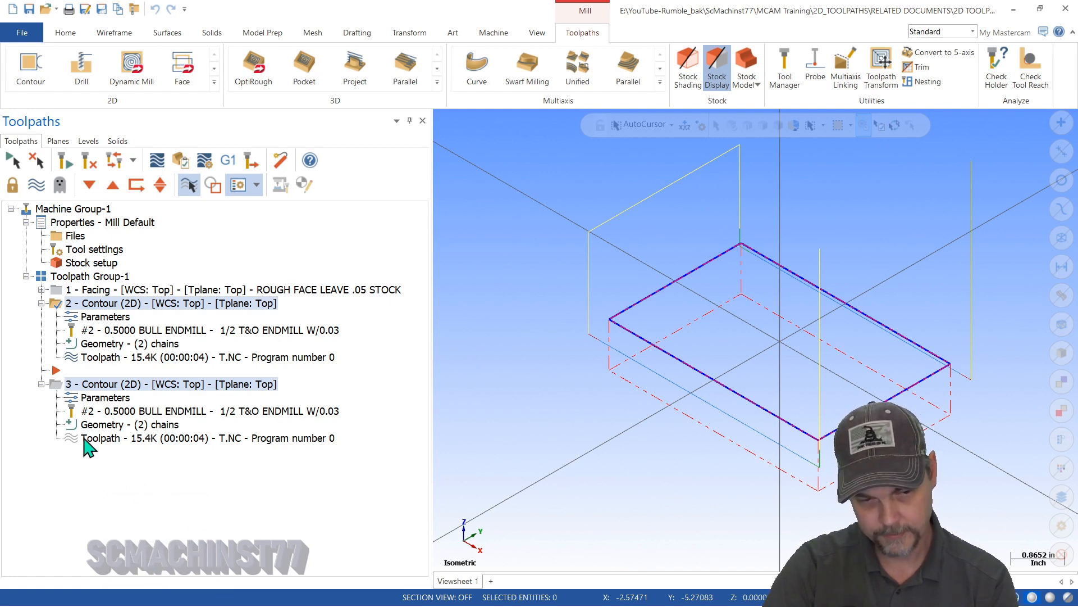
- Move the insert position below the copied contour operation
{"action": "left_click", "coordinate": [90, 185]}
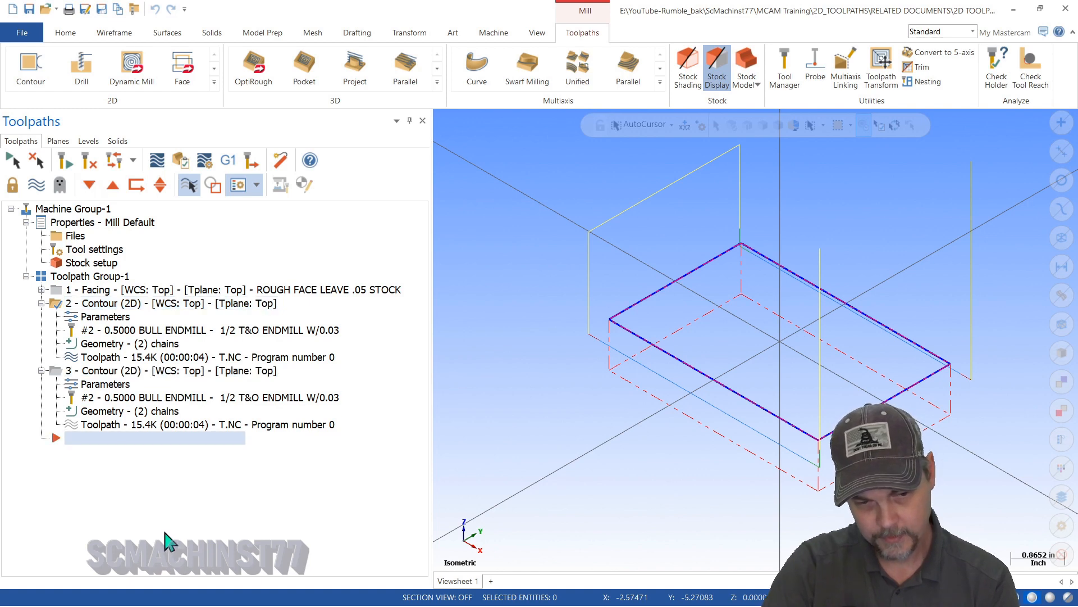
- Review the tools available in the copied contour's tool settings and in the Tool Manager without changing anything
{"action": "left_click", "coordinate": [106, 384]}
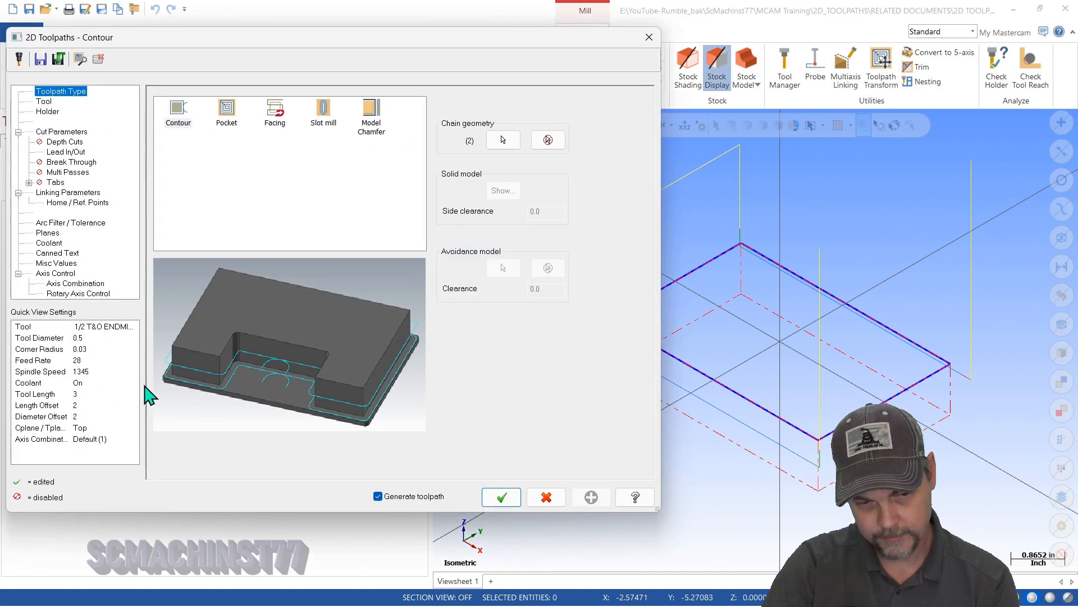
{"action": "left_click", "coordinate": [44, 101]}
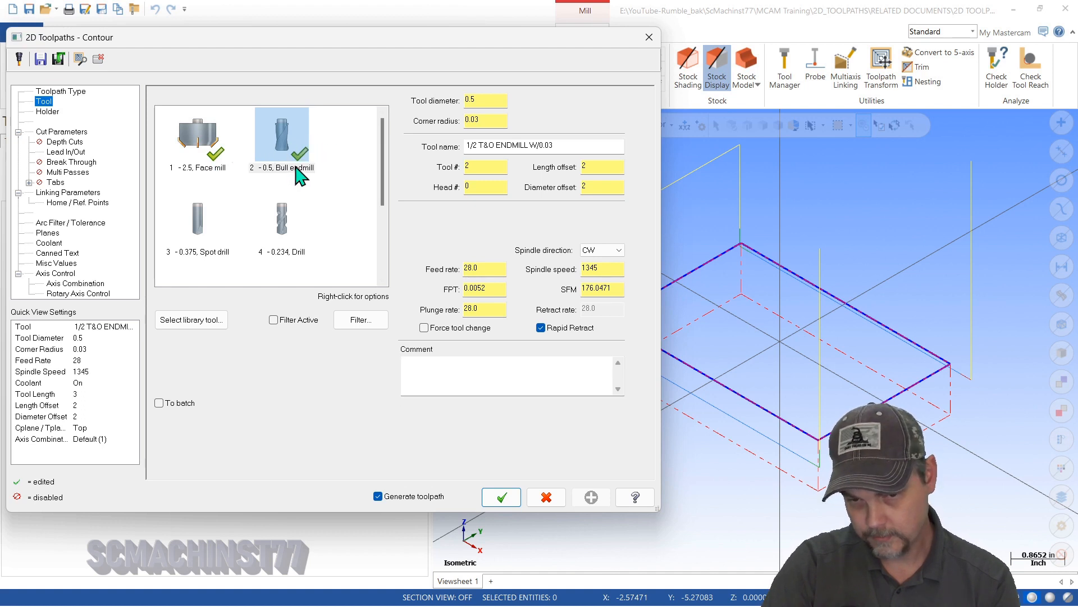
{"action": "left_click_drag", "start_coordinate": [385, 157], "coordinate": [391, 240]}
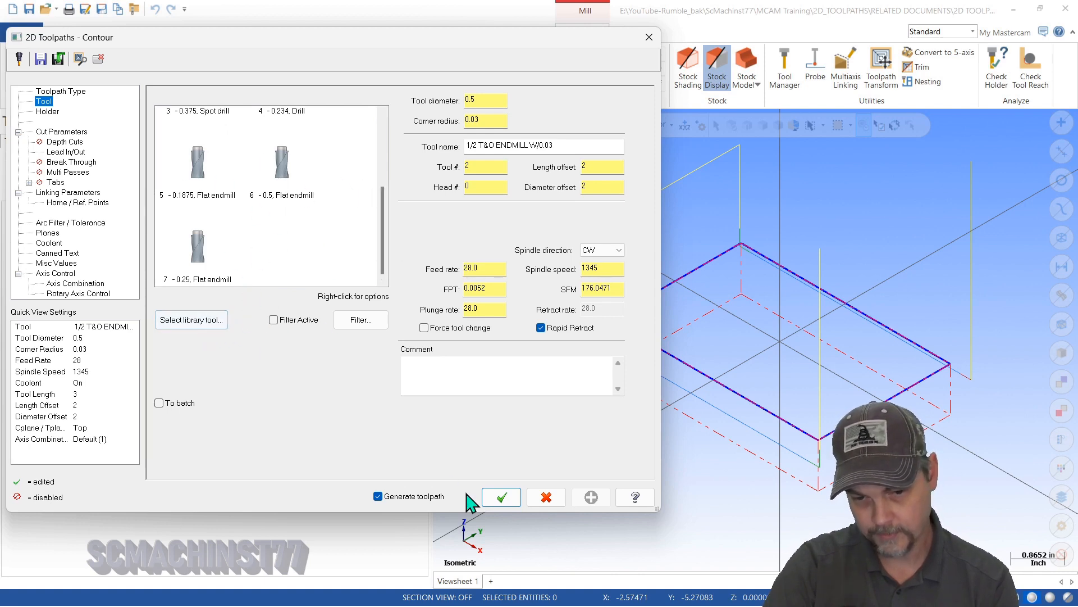
{"action": "left_click", "coordinate": [545, 497]}
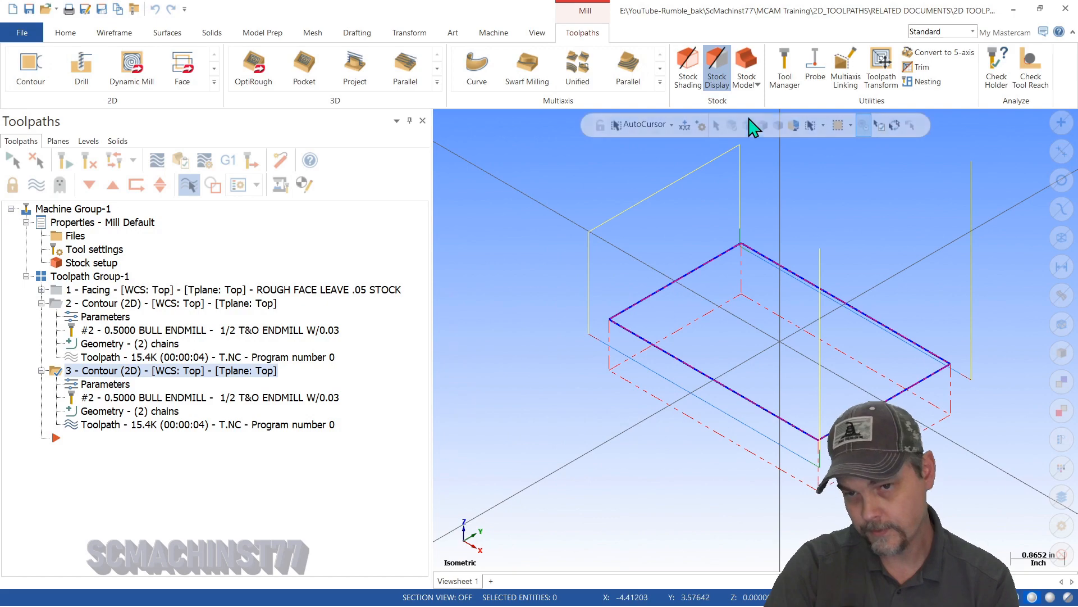
{"action": "left_click", "coordinate": [779, 73]}
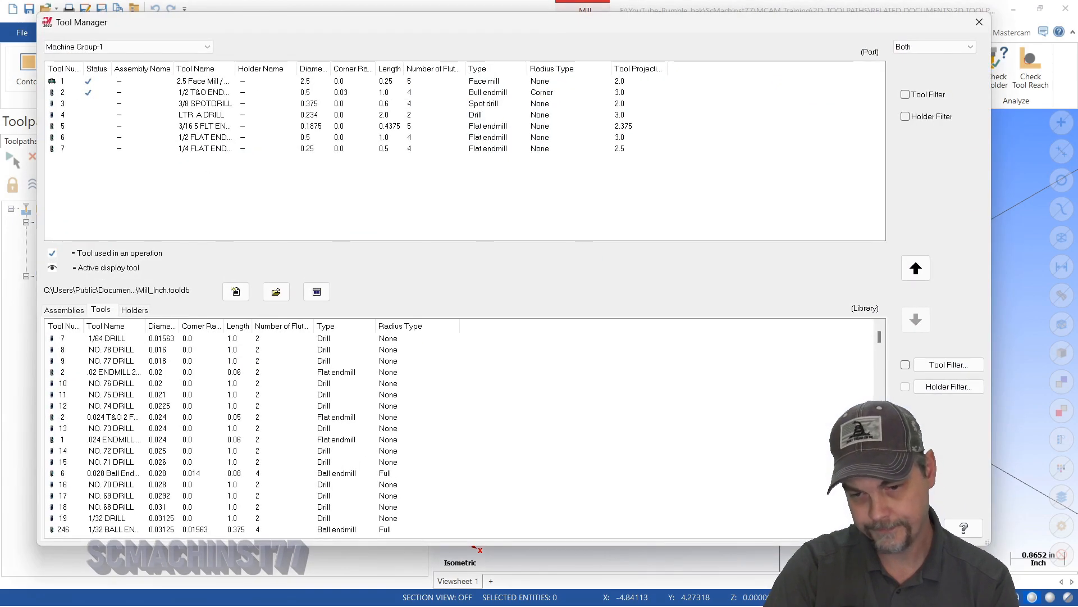
{"action": "key", "text": "Escape"}
- Browse the folders and files available as tool libraries for the copied contour, keeping the Mill_Inch library
{"action": "left_click", "coordinate": [120, 387]}
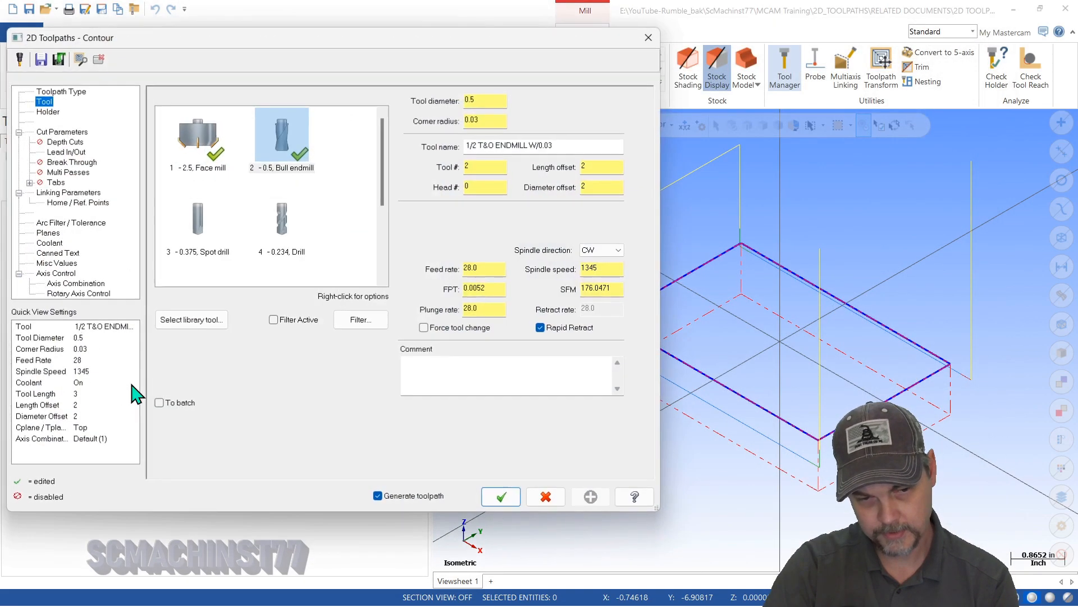
{"action": "left_click", "coordinate": [201, 323]}
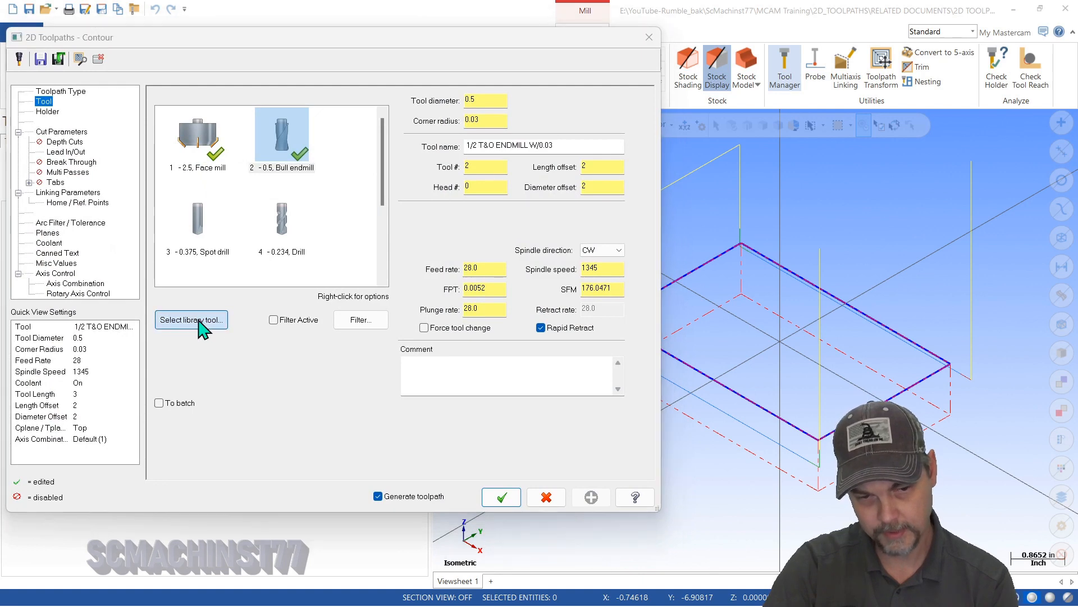
{"action": "left_click", "coordinate": [198, 146]}
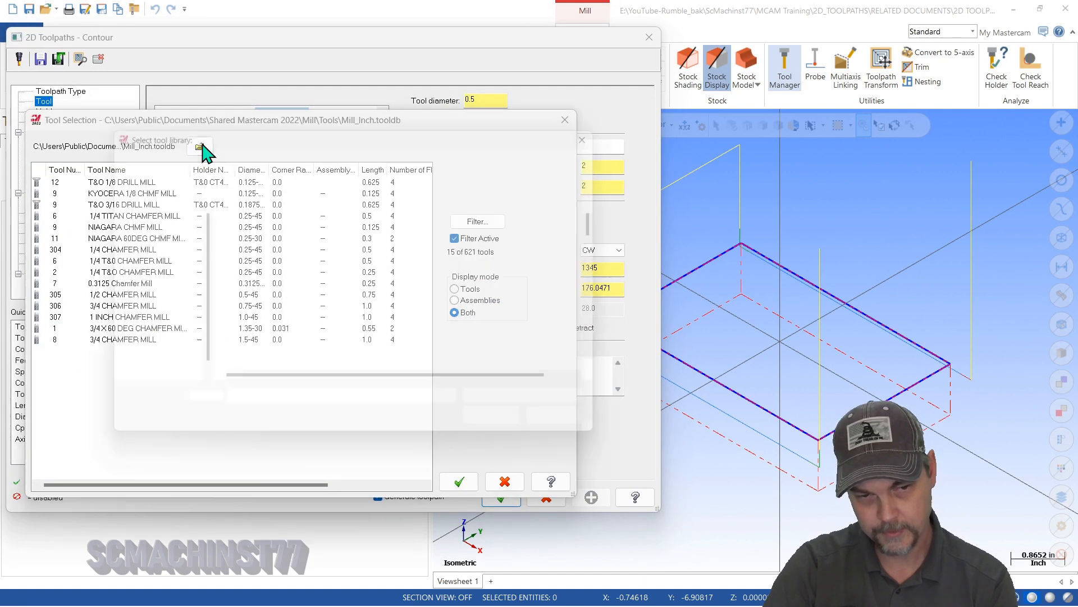
{"action": "scroll", "coordinate": [360, 281], "scroll_direction": "down", "scroll_amount": 5}
{"action": "scroll", "coordinate": [336, 303], "scroll_direction": "down", "scroll_amount": 4}
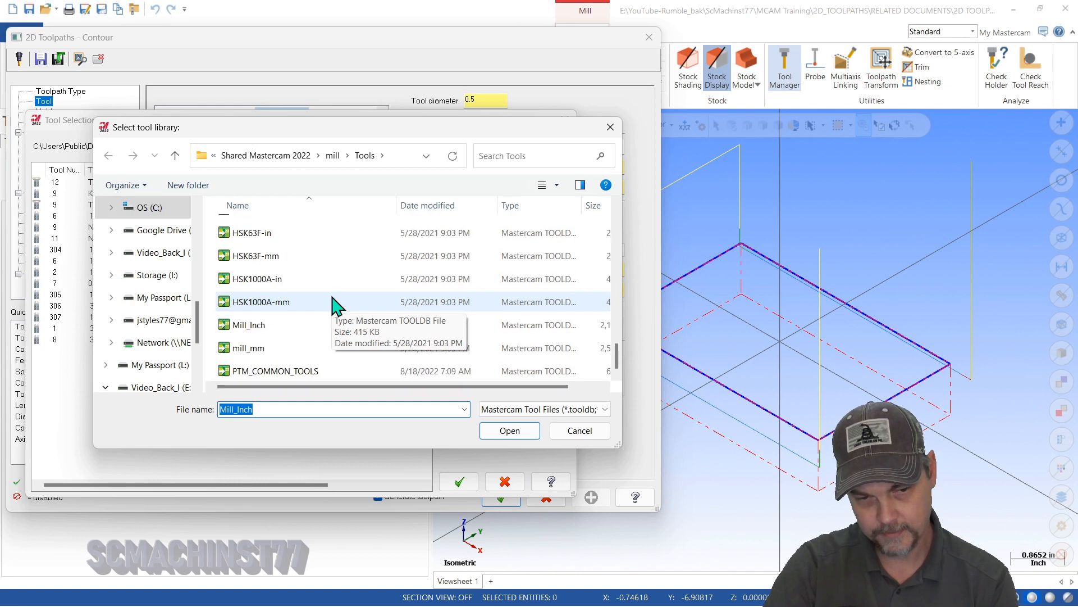
{"action": "scroll", "coordinate": [331, 298], "scroll_direction": "up", "scroll_amount": 6}
{"action": "scroll", "coordinate": [337, 276], "scroll_direction": "up", "scroll_amount": 2}
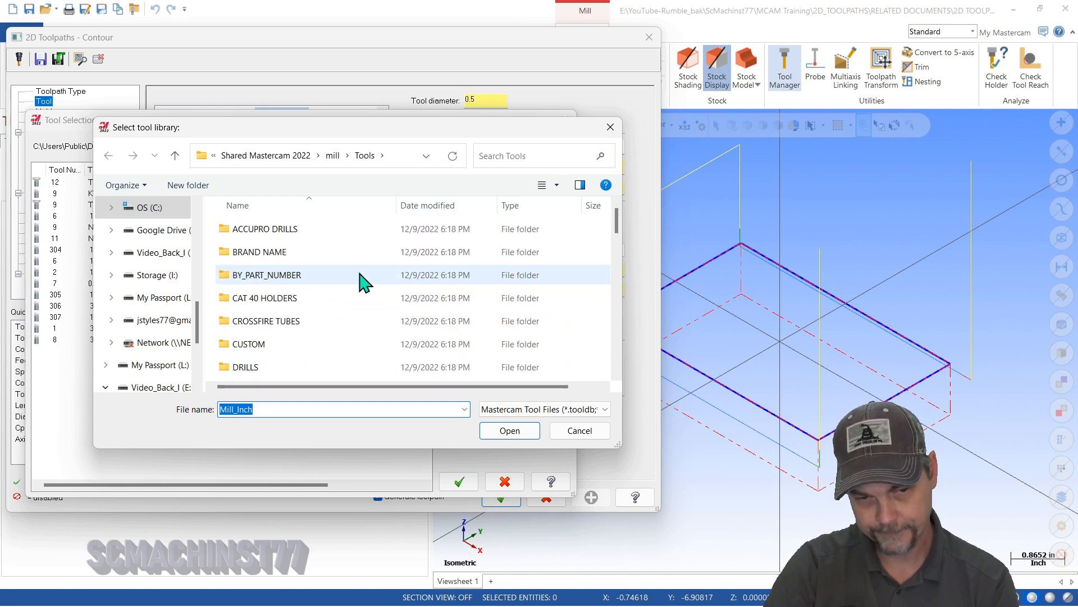
{"action": "scroll", "coordinate": [359, 278], "scroll_direction": "down", "scroll_amount": 5}
{"action": "scroll", "coordinate": [359, 280], "scroll_direction": "down", "scroll_amount": 5}
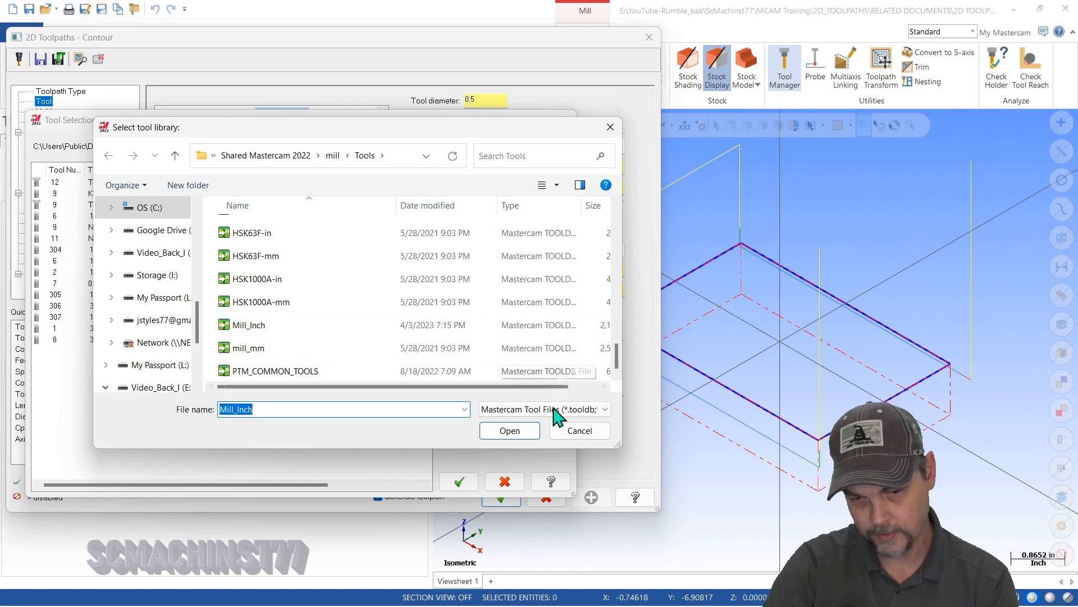
{"action": "left_click", "coordinate": [568, 433]}
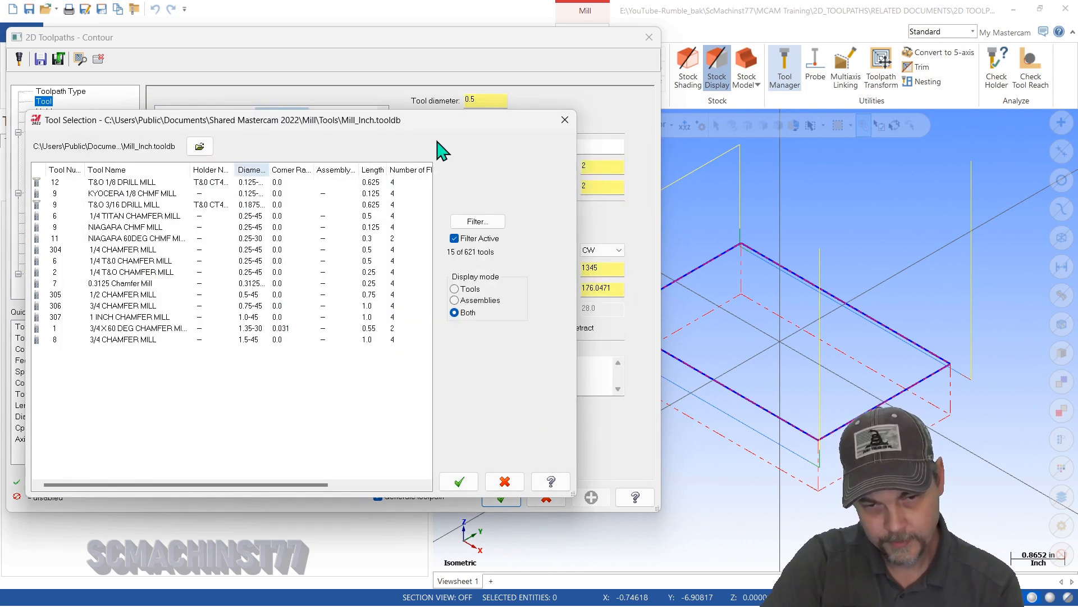
- Filter the Mill_Inch library to chamfer mills and assign the 1/4 T&O CHAMFER MILL with 0.25 length to the copied contour
{"action": "left_click", "coordinate": [489, 222]}
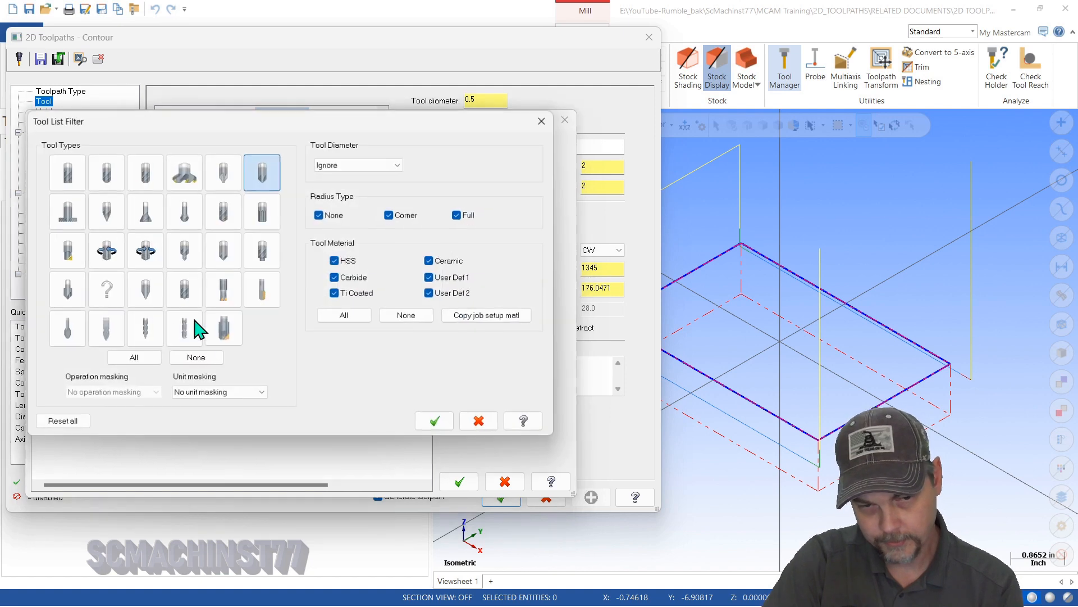
{"action": "left_click", "coordinate": [199, 360]}
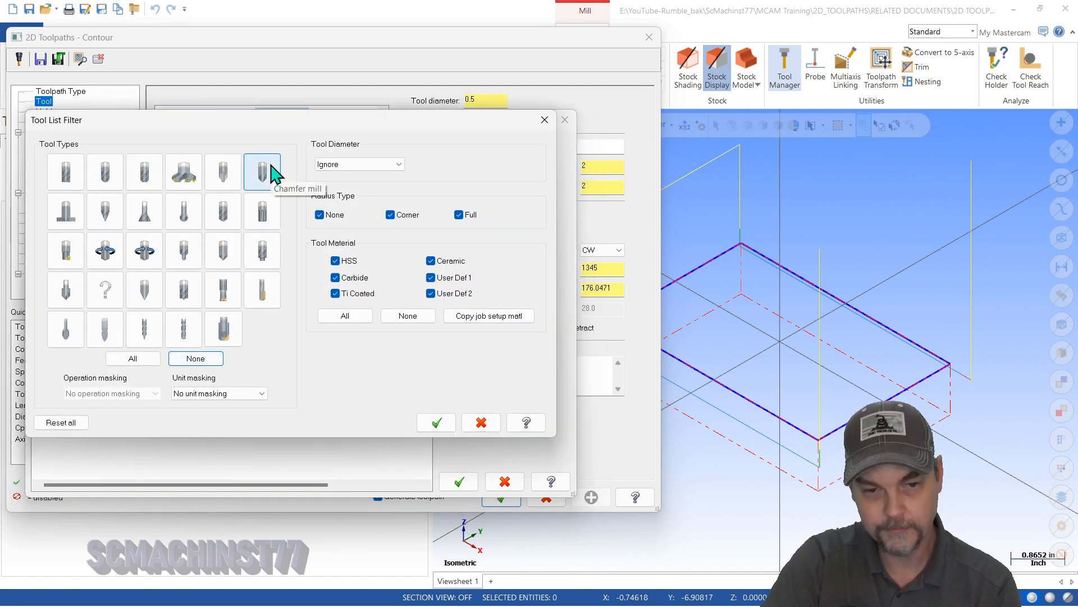
{"action": "left_click", "coordinate": [264, 174]}
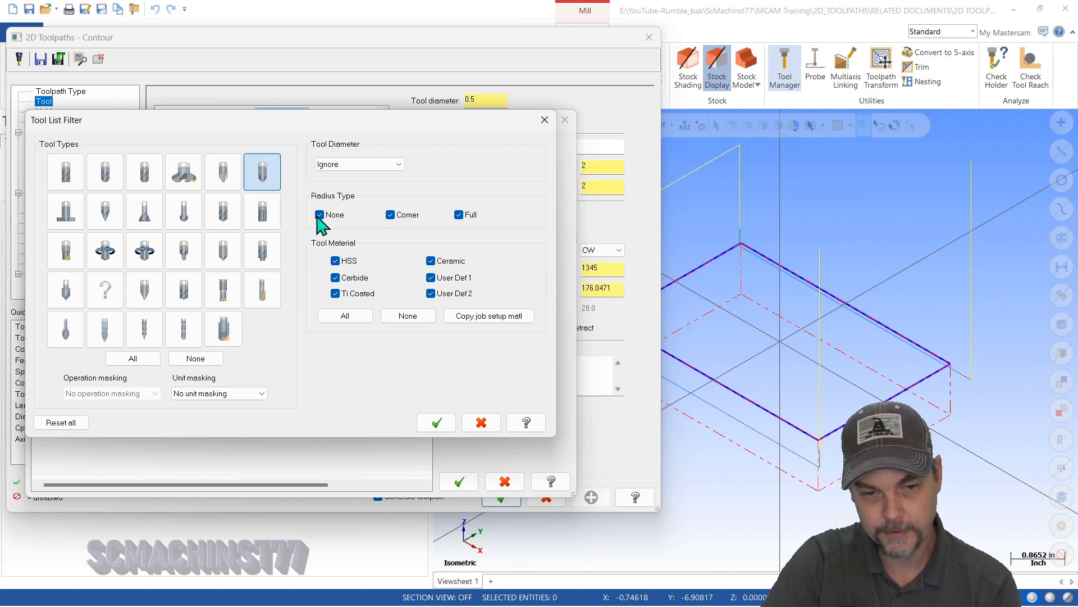
{"action": "left_click", "coordinate": [436, 422]}
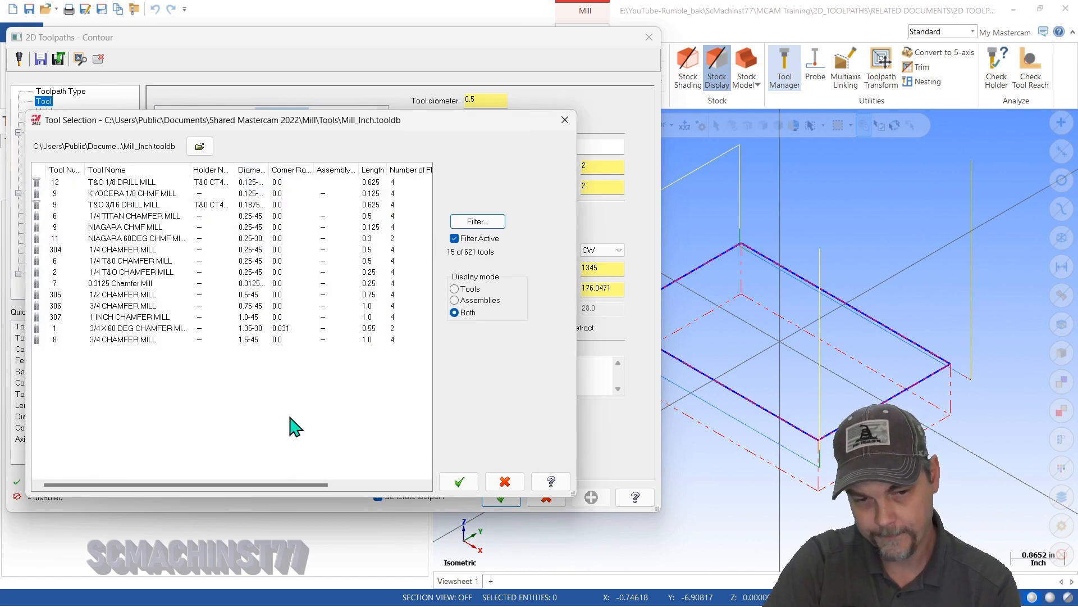
{"action": "left_click", "coordinate": [142, 274]}
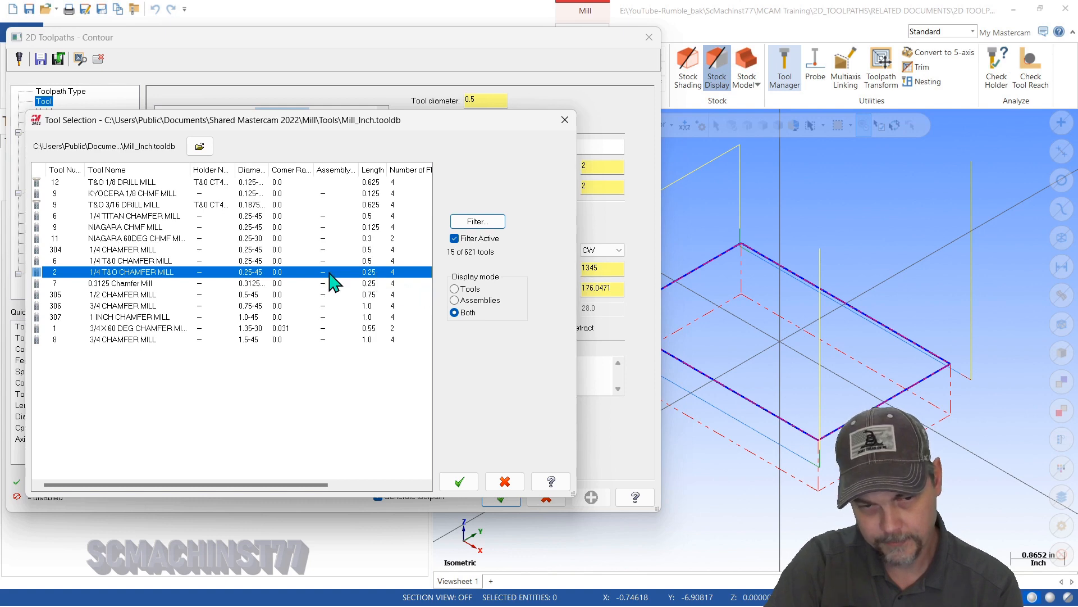
{"action": "left_click", "coordinate": [459, 482]}
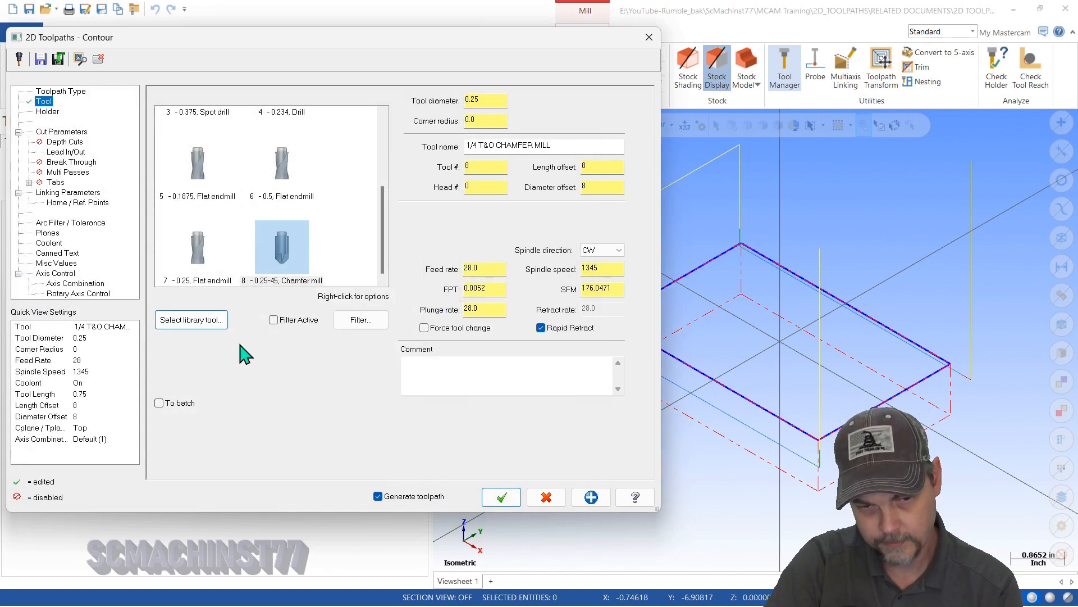
- Review the geometry and the speed and feed properties of the 1/4 T&O chamfer mill
{"action": "right_click", "coordinate": [275, 244]}
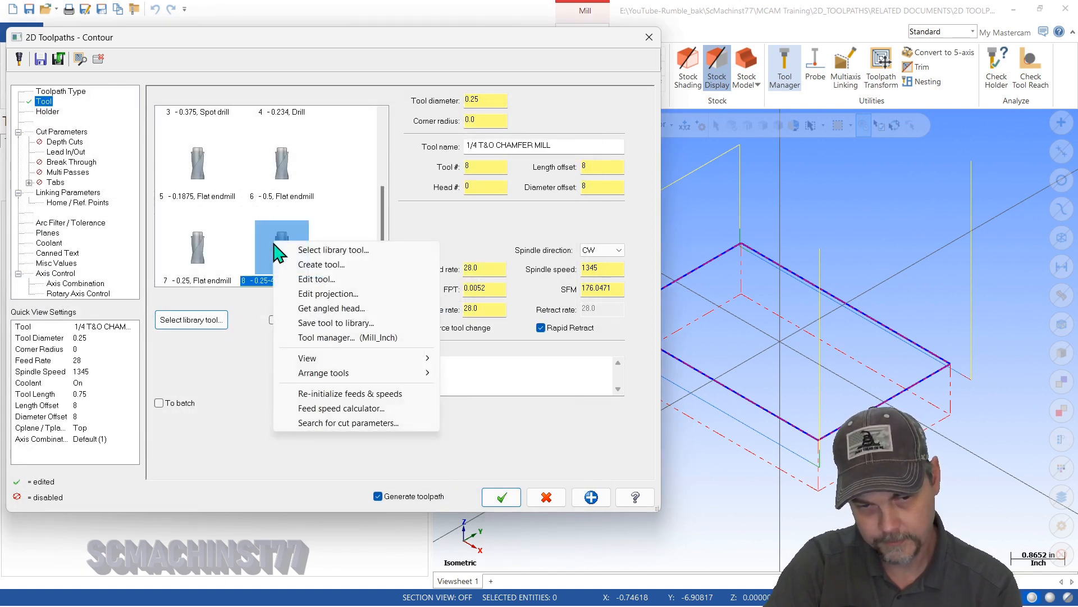
{"action": "left_click", "coordinate": [308, 280]}
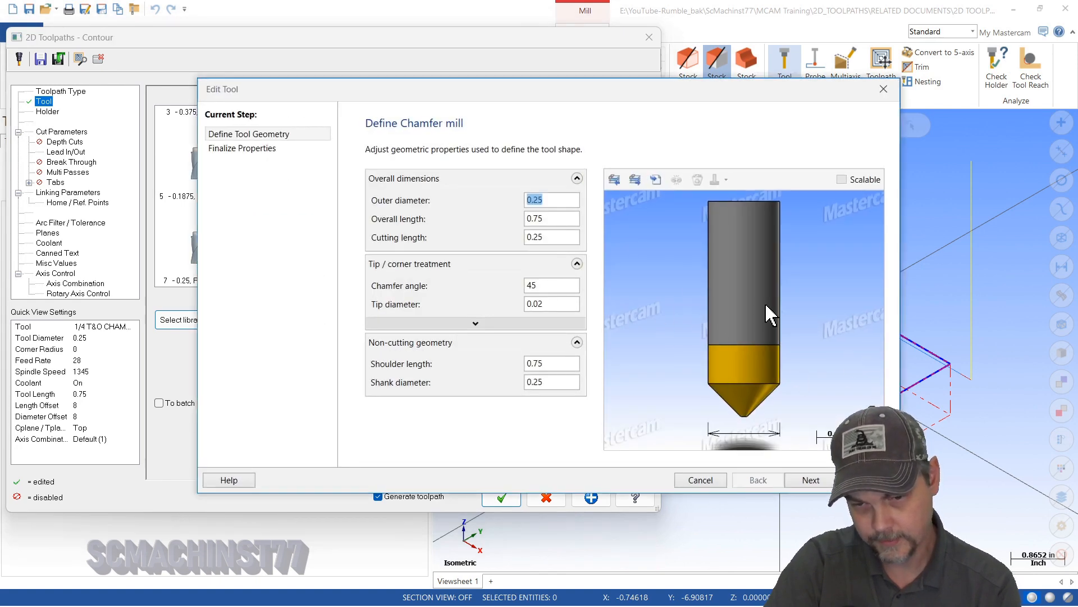
{"action": "left_click", "coordinate": [273, 149]}
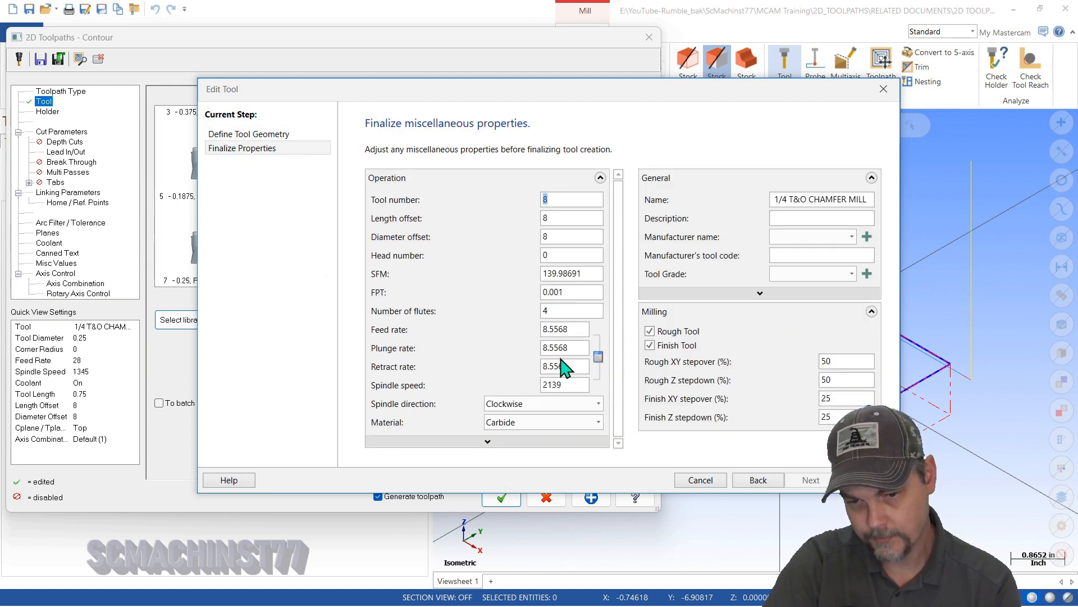
{"action": "left_click", "coordinate": [868, 480]}
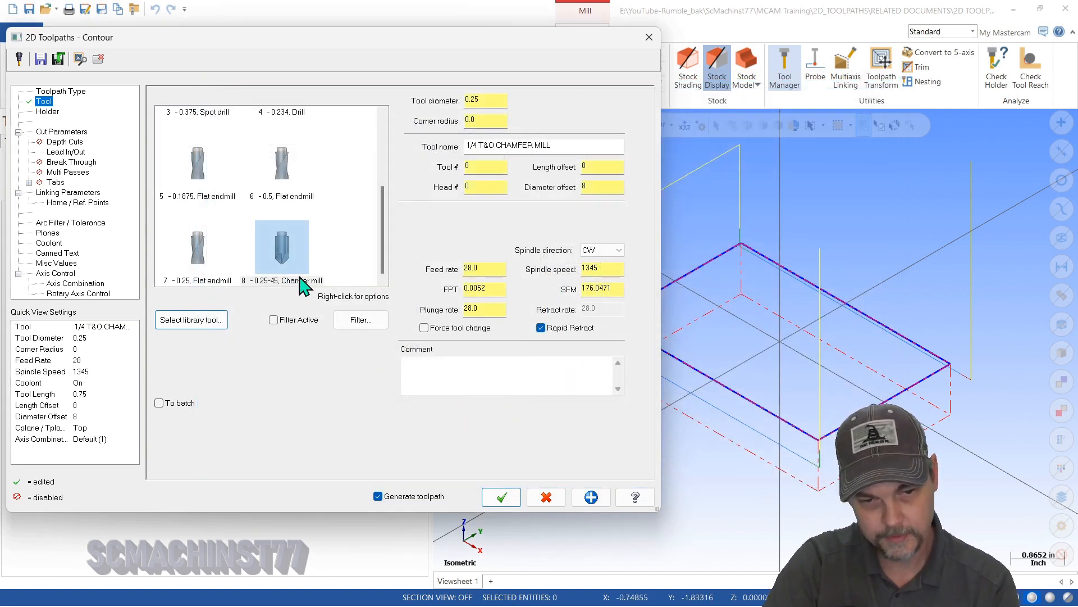
- Set the copied contour's type to 2D chamfer and define its depth by top offset instead of bottom offset
{"action": "left_click", "coordinate": [66, 131]}
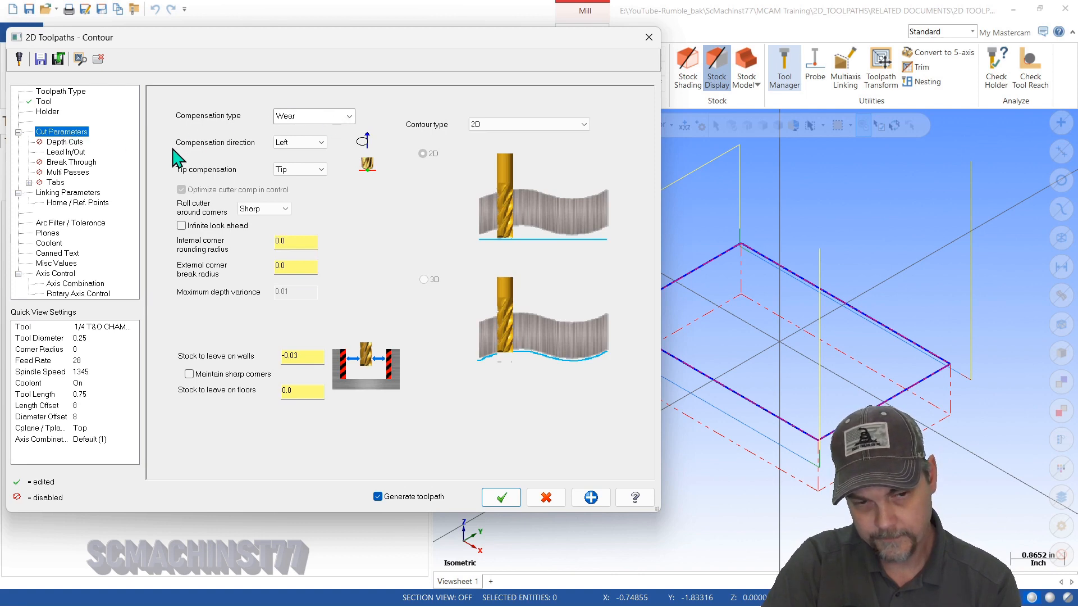
{"action": "left_click_drag", "start_coordinate": [234, 38], "coordinate": [416, 54]}
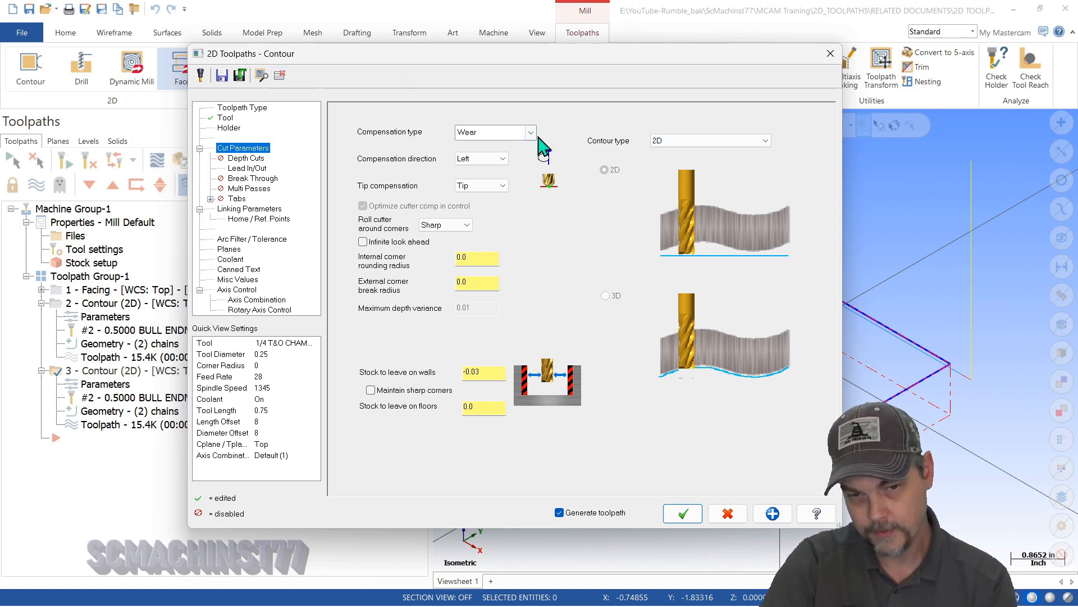
{"action": "left_click", "coordinate": [682, 141]}
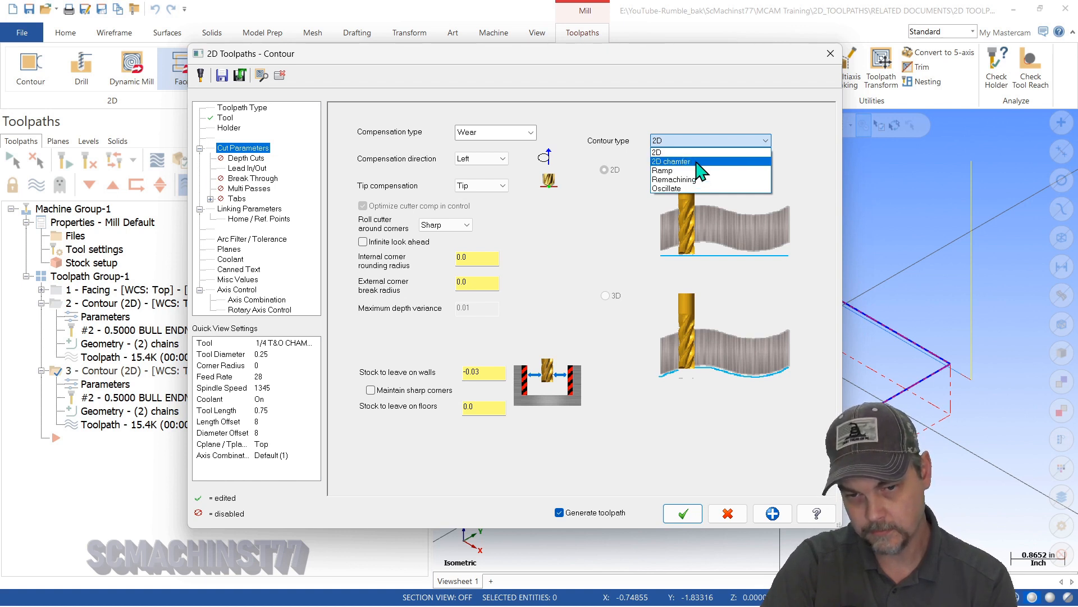
{"action": "left_click", "coordinate": [701, 163]}
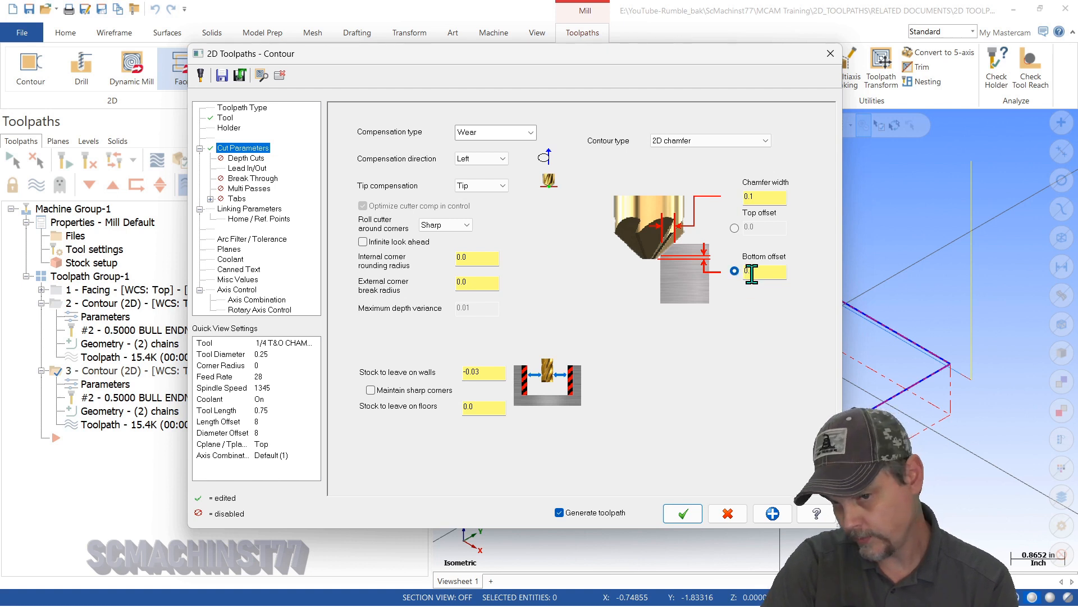
{"action": "left_click", "coordinate": [735, 228]}
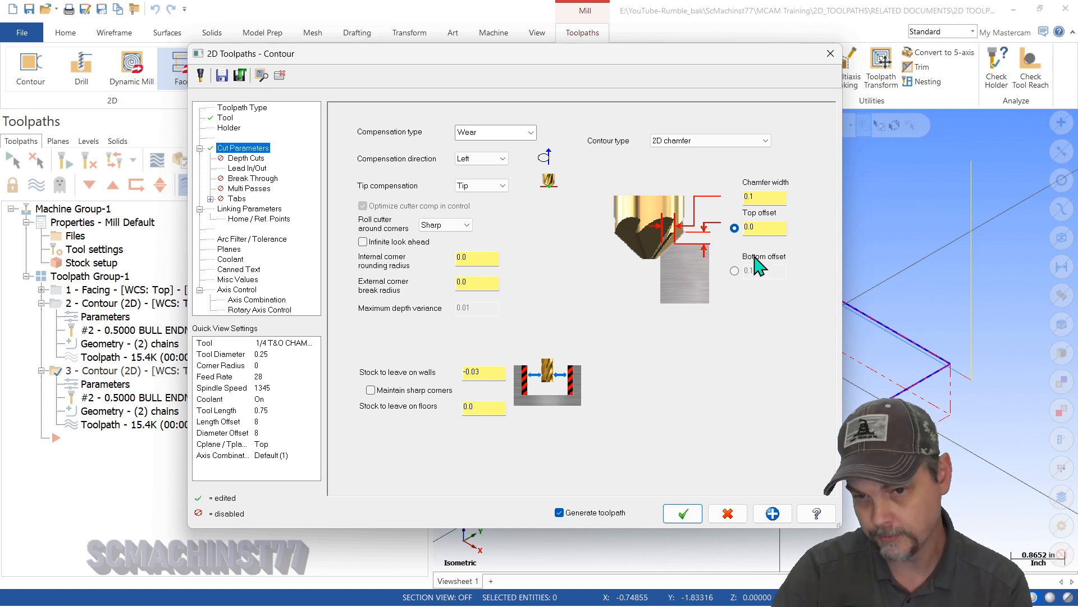
- Try tip diameters of 0.05 and 0.025 on the 1/4 T&O chamfer mill and discard the tool edits
{"action": "left_click", "coordinate": [225, 118]}
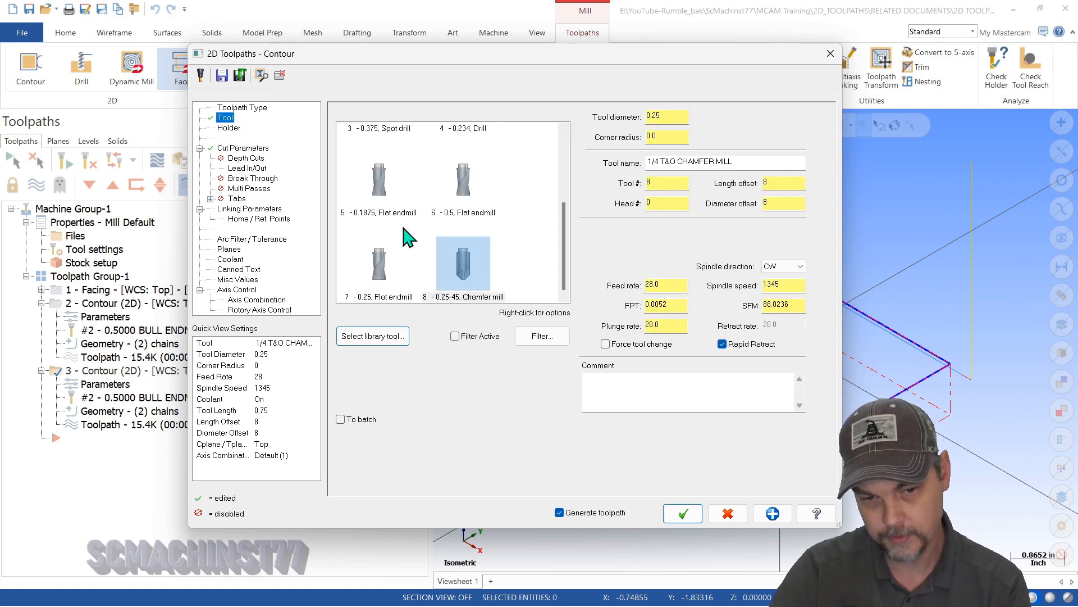
{"action": "right_click", "coordinate": [476, 247]}
{"action": "left_click", "coordinate": [518, 294]}
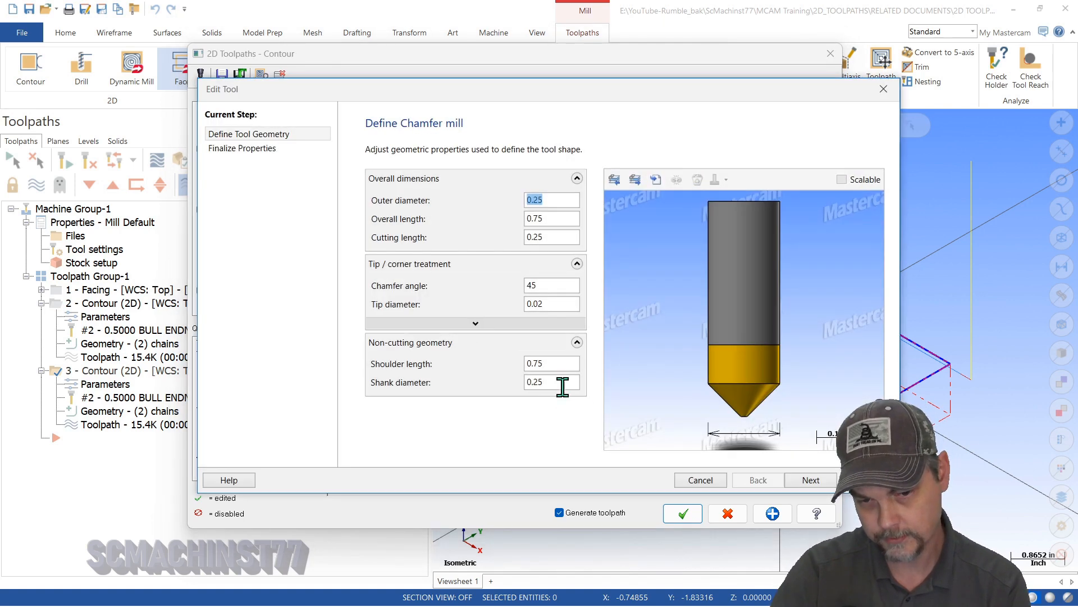
{"action": "left_click", "coordinate": [569, 303]}
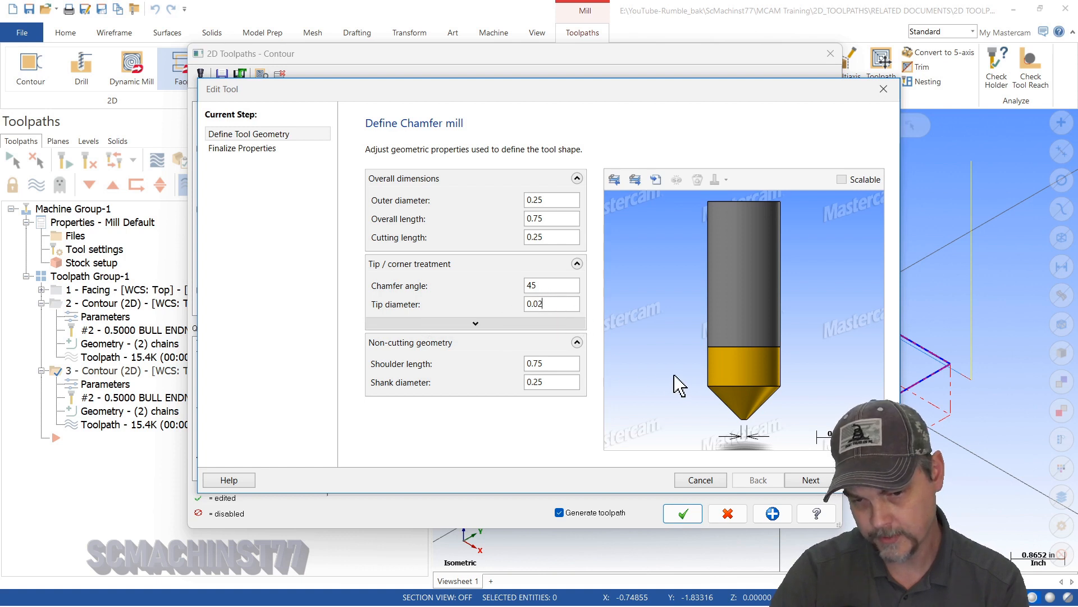
{"action": "left_click_drag", "start_coordinate": [560, 301], "coordinate": [464, 313]}
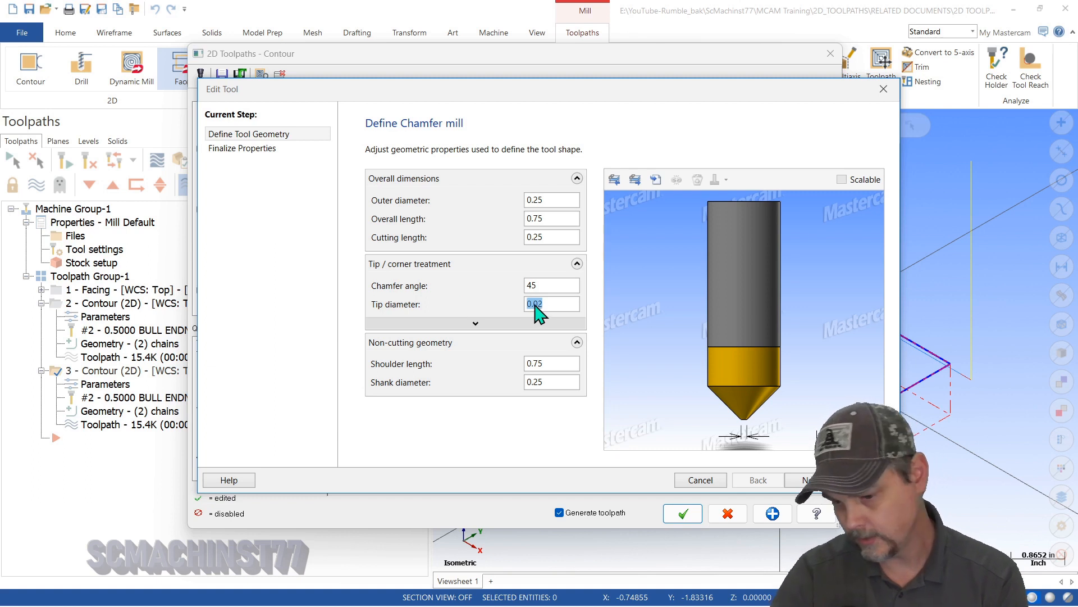
{"action": "key", "text": "BackSpace"}
{"action": "type", "text": ".05"}
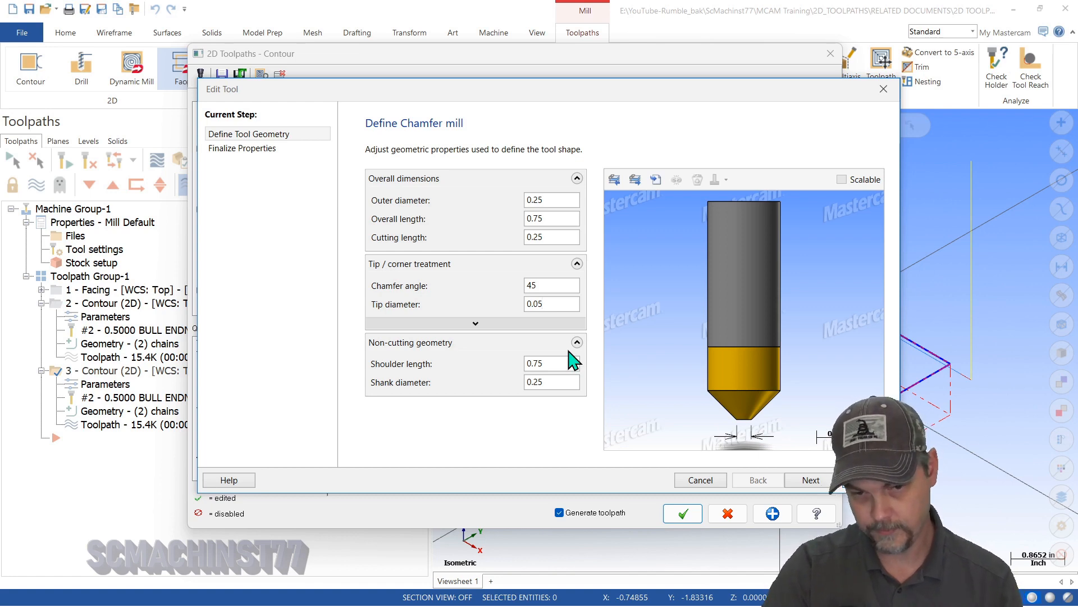
{"action": "double_click", "coordinate": [560, 304]}
{"action": "type", "text": "0"}
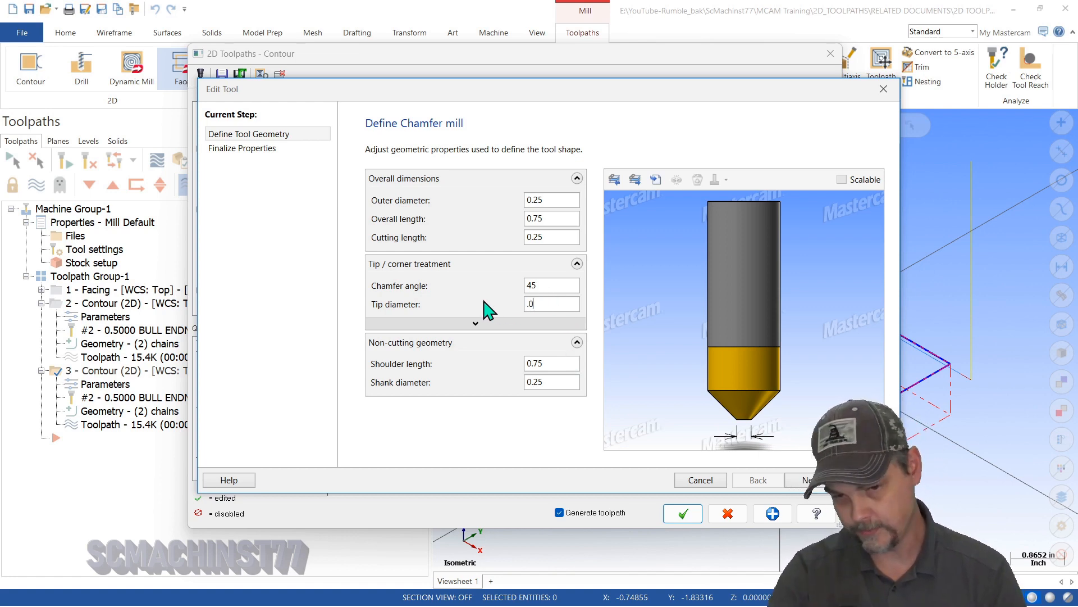
{"action": "type", "text": ".025"}
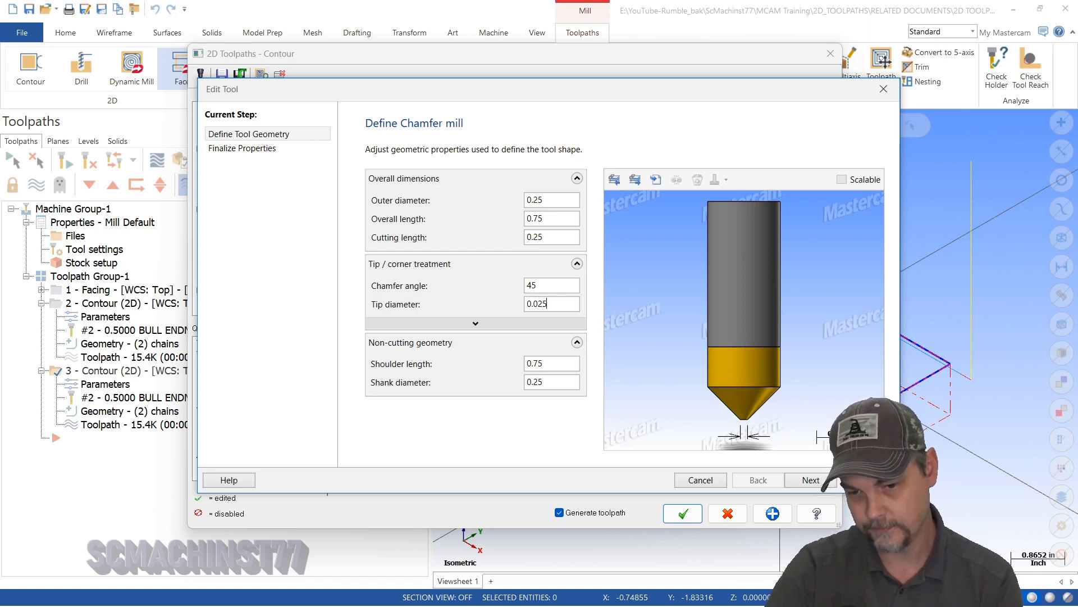
{"action": "left_click", "coordinate": [700, 479]}
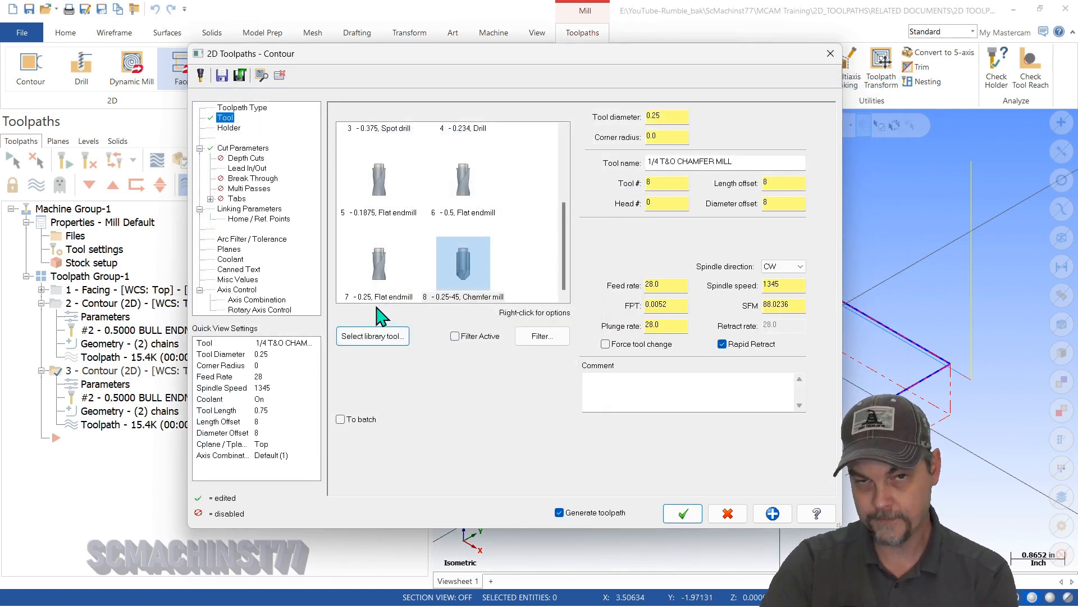
- Set the 2D chamfer's width to 0.025 and its top offset to 0.05
{"action": "left_click", "coordinate": [245, 149]}
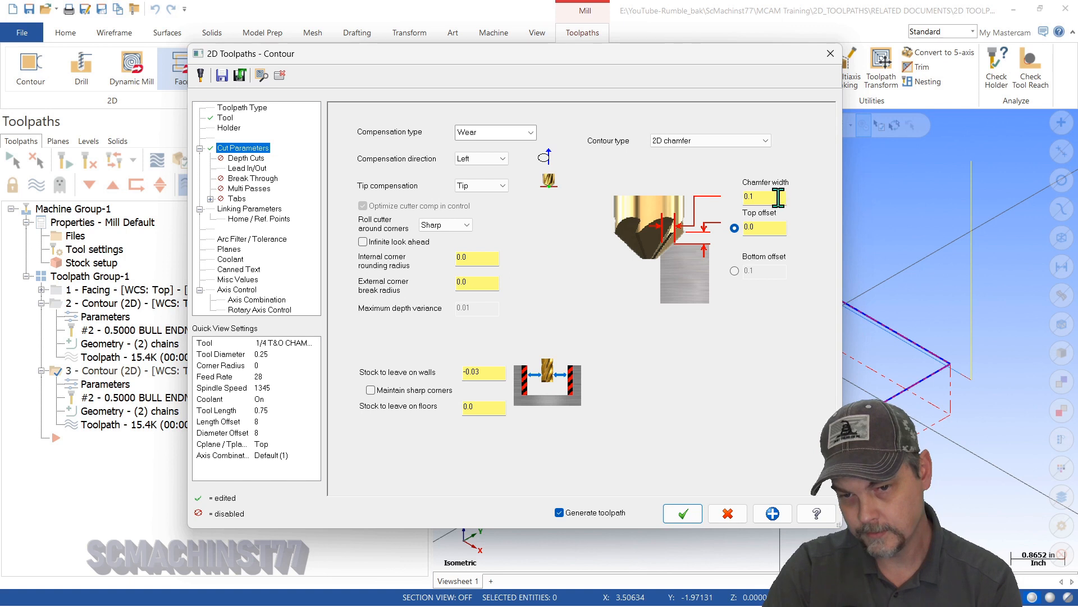
{"action": "left_click_drag", "start_coordinate": [778, 197], "coordinate": [632, 190]}
{"action": "type", "text": ".025"}
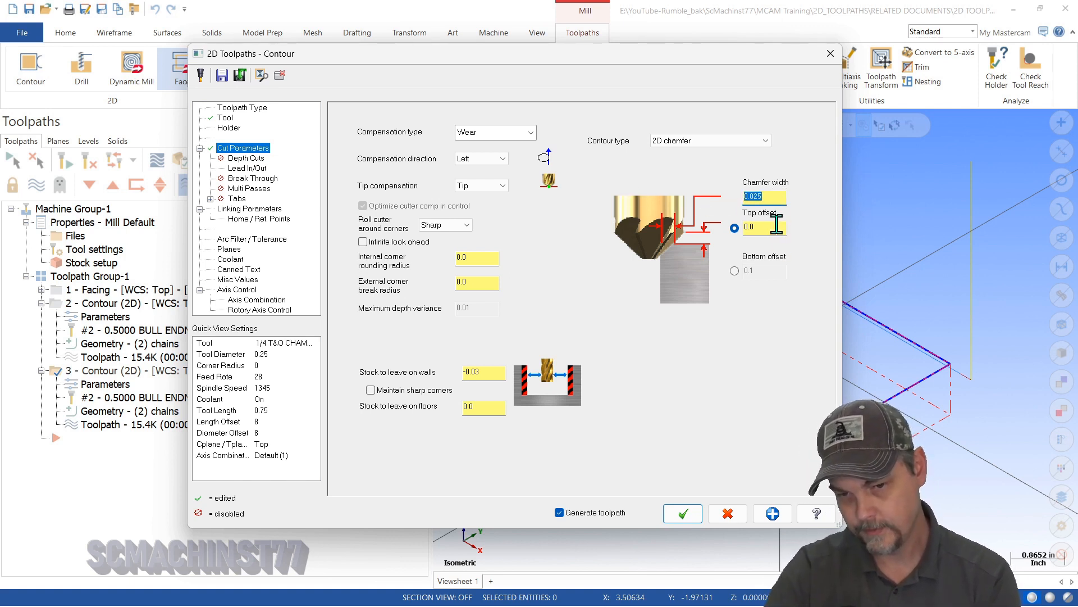
{"action": "left_click_drag", "start_coordinate": [765, 227], "coordinate": [690, 229]}
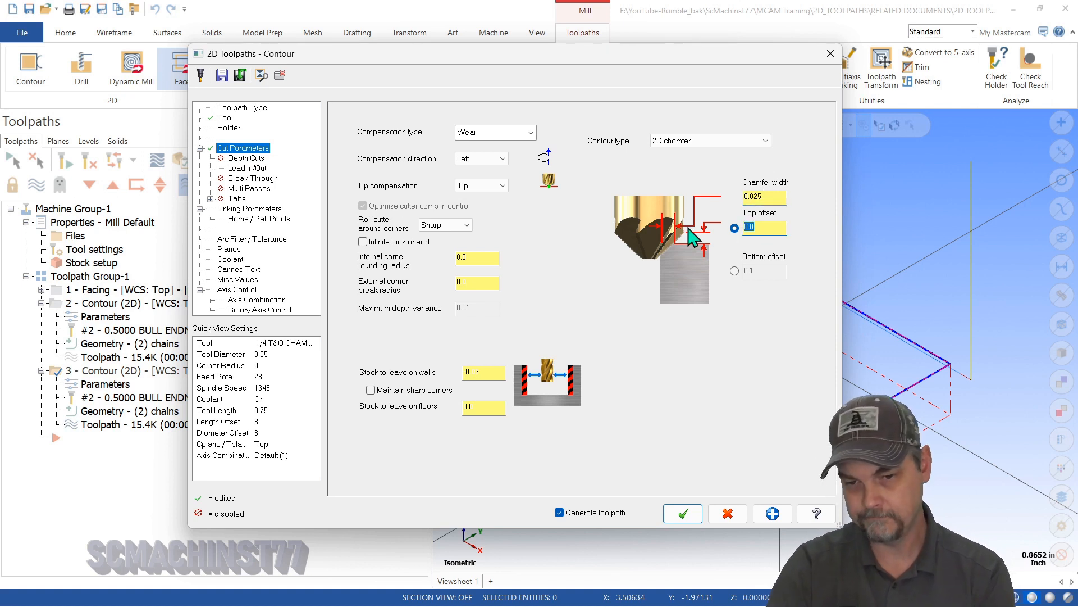
{"action": "key", "text": "BackSpace"}
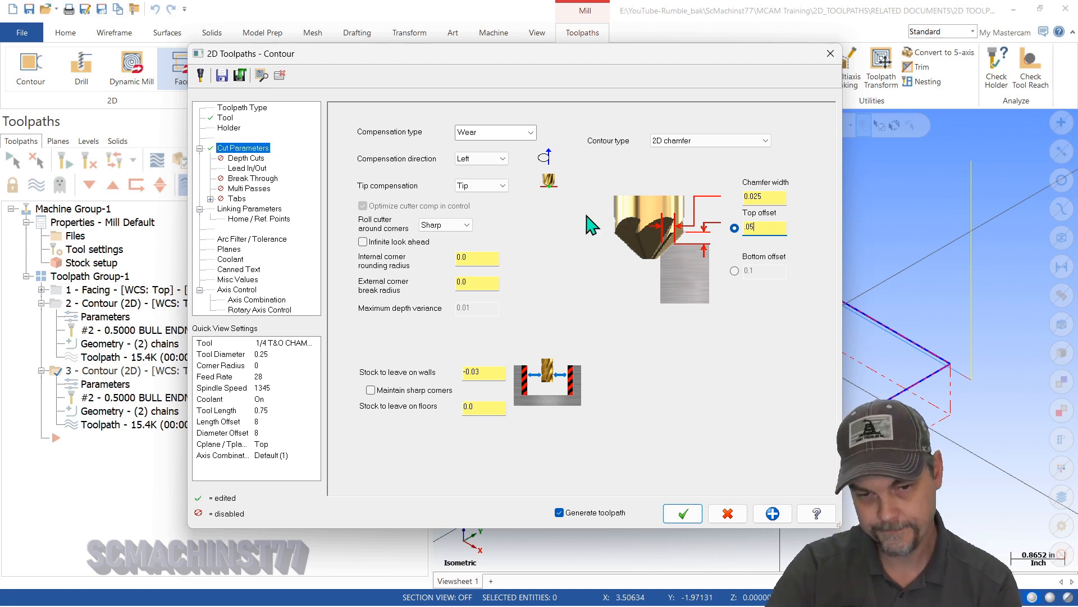
- Try compensation type Off for the chamfer contour, and set it to Computer instead
{"action": "left_click", "coordinate": [511, 133]}
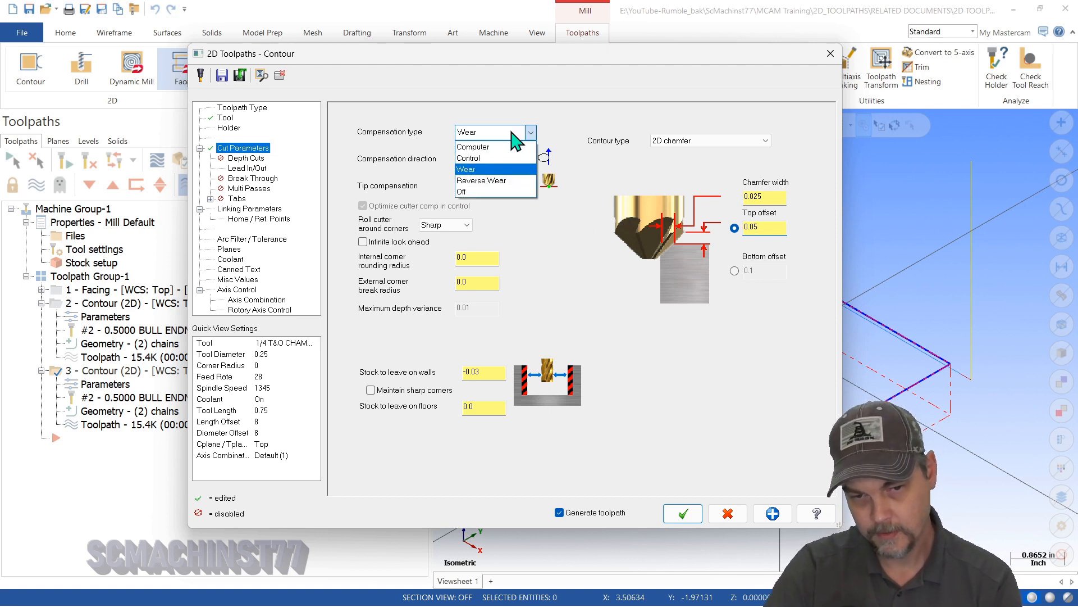
{"action": "left_click", "coordinate": [498, 193]}
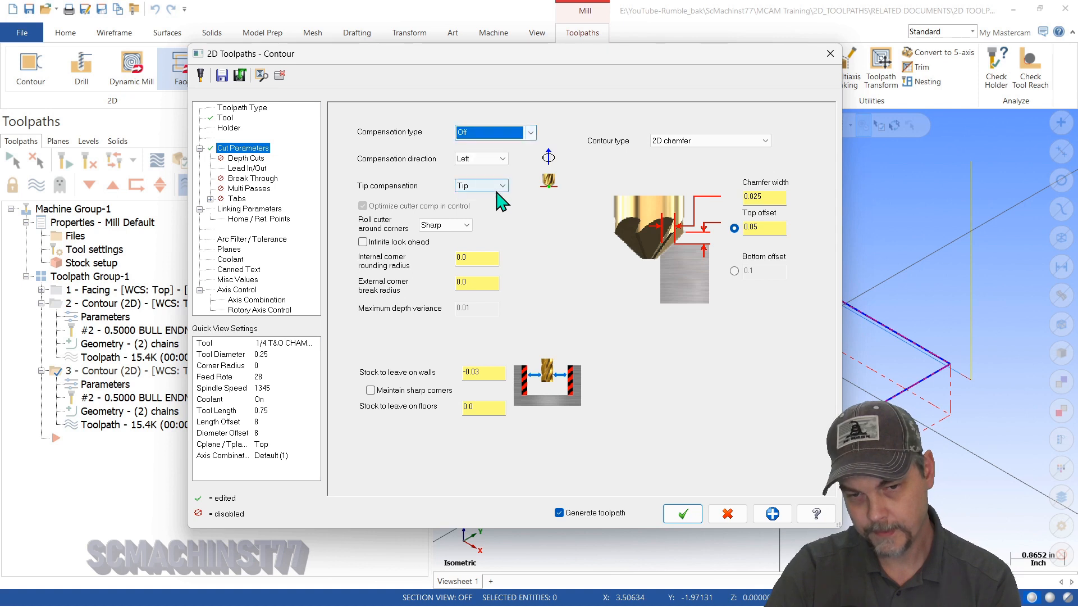
{"action": "left_click", "coordinate": [509, 133]}
{"action": "left_click", "coordinate": [508, 147]}
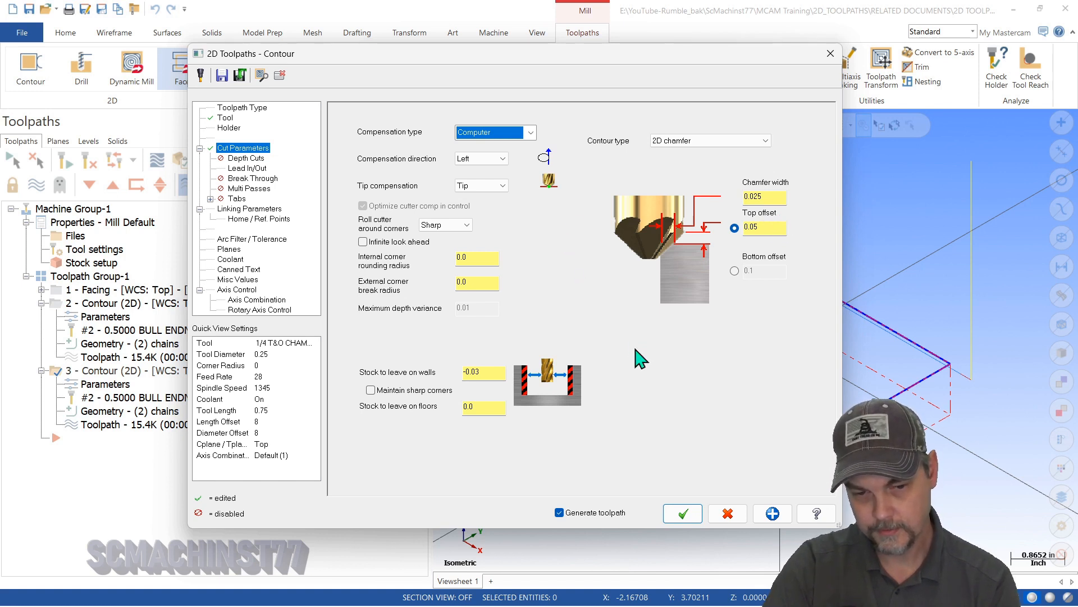
- Check the chamfer contour's lead in/out settings and set its stock to leave on walls to 0
{"action": "left_click", "coordinate": [253, 169]}
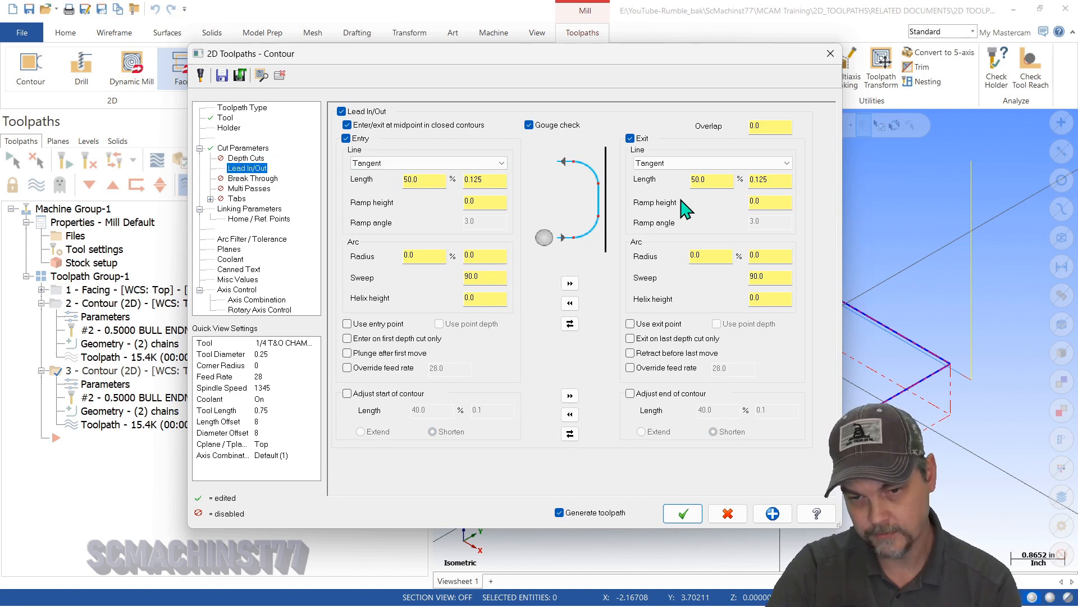
{"action": "left_click", "coordinate": [259, 148]}
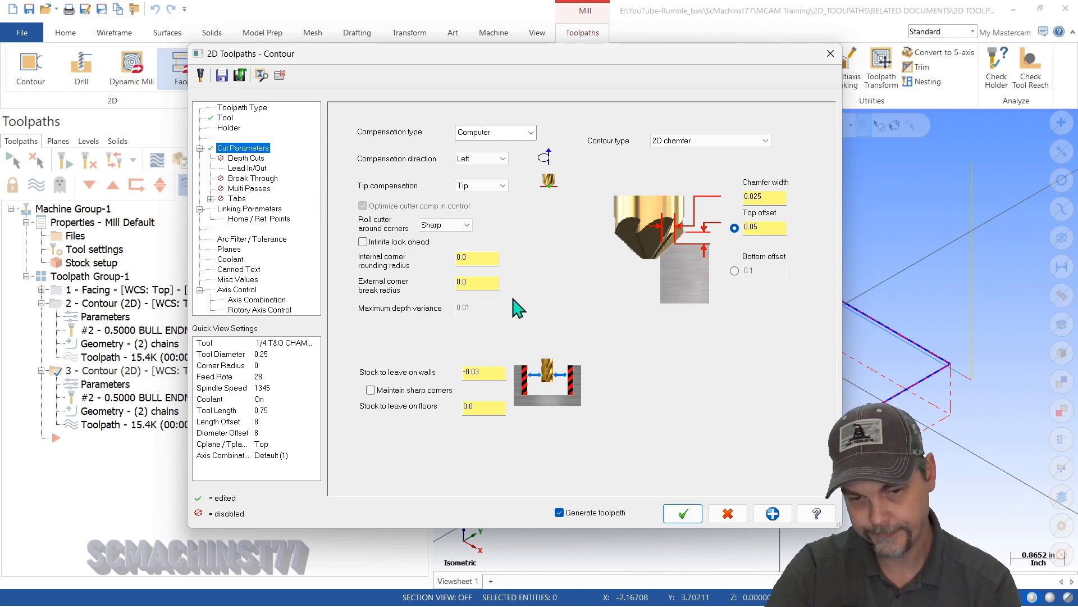
{"action": "double_click", "coordinate": [472, 371]}
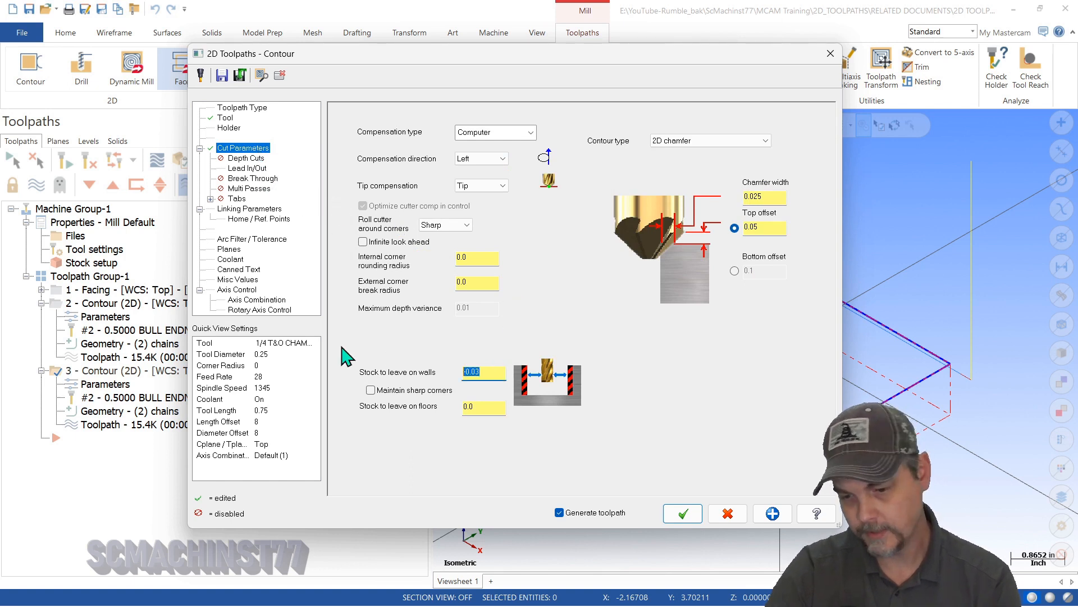
{"action": "type", "text": "0"}
{"action": "key", "text": "Return"}
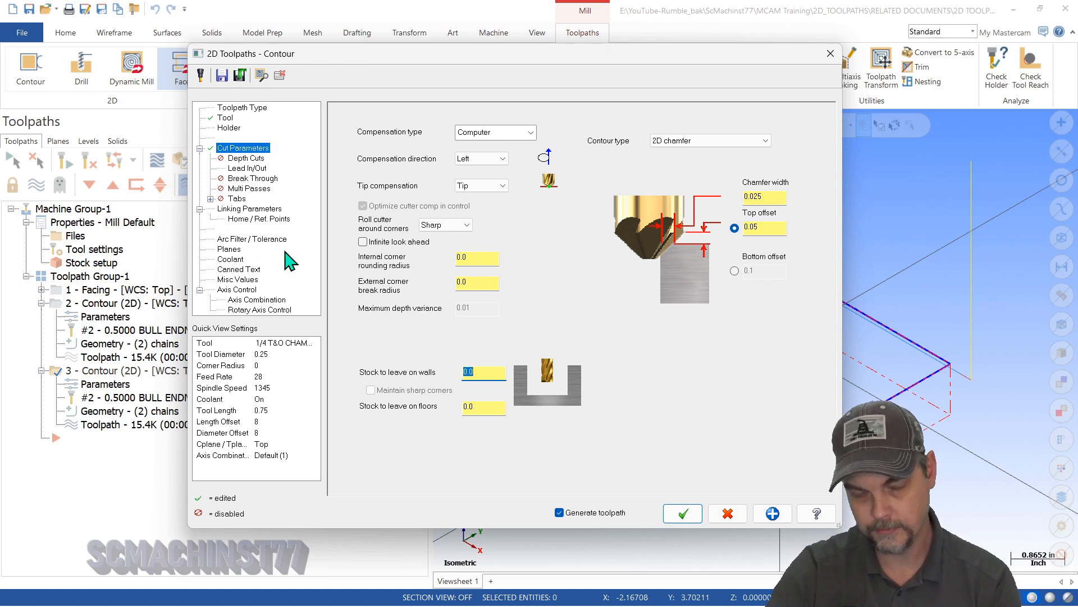
- Replace the depth value in the chamfer operation's linking parameters and accept the operation
{"action": "left_click", "coordinate": [263, 209]}
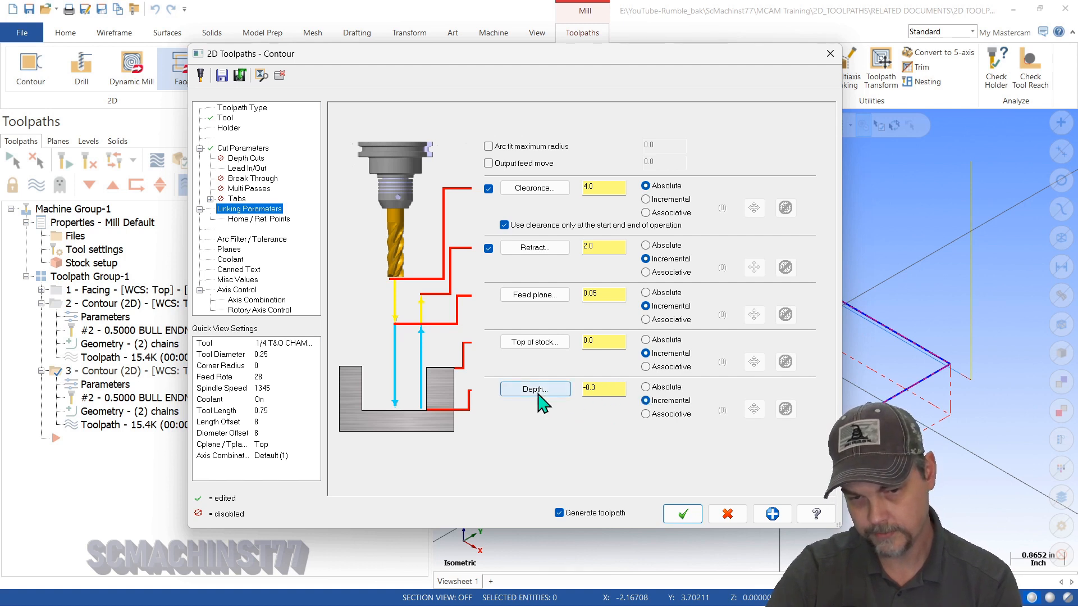
{"action": "left_click_drag", "start_coordinate": [598, 387], "coordinate": [491, 371]}
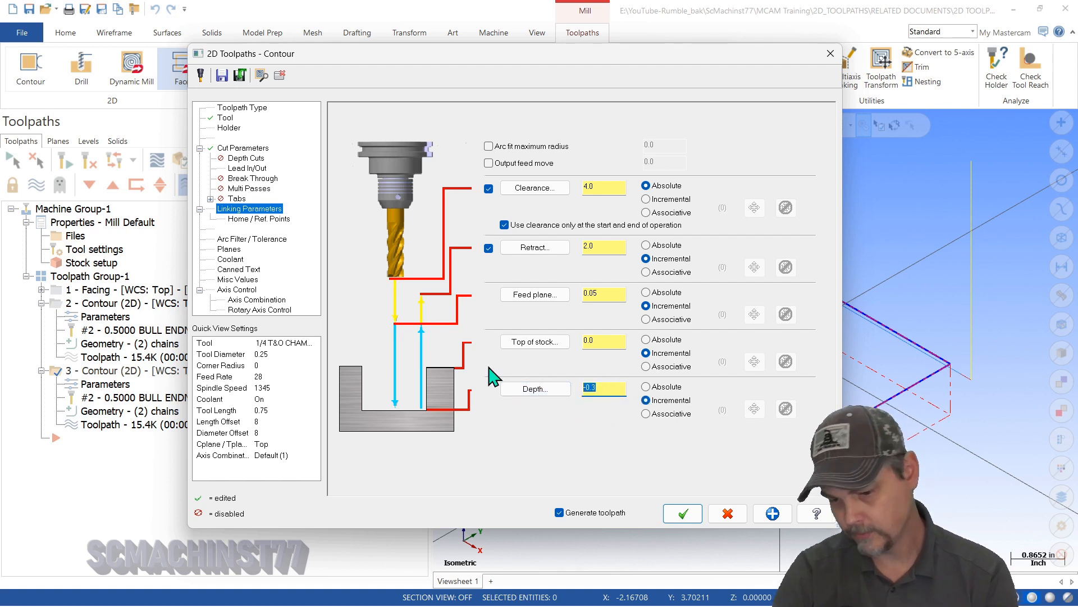
{"action": "left_click", "coordinate": [686, 514]}
- Backplot the 2D chamfer operation from the side, stepping through the moves to inspect the tool tip against the stock edges
{"action": "middle_click_drag", "start_coordinate": [653, 502], "coordinate": [688, 430]}
{"action": "left_click", "coordinate": [157, 161]}
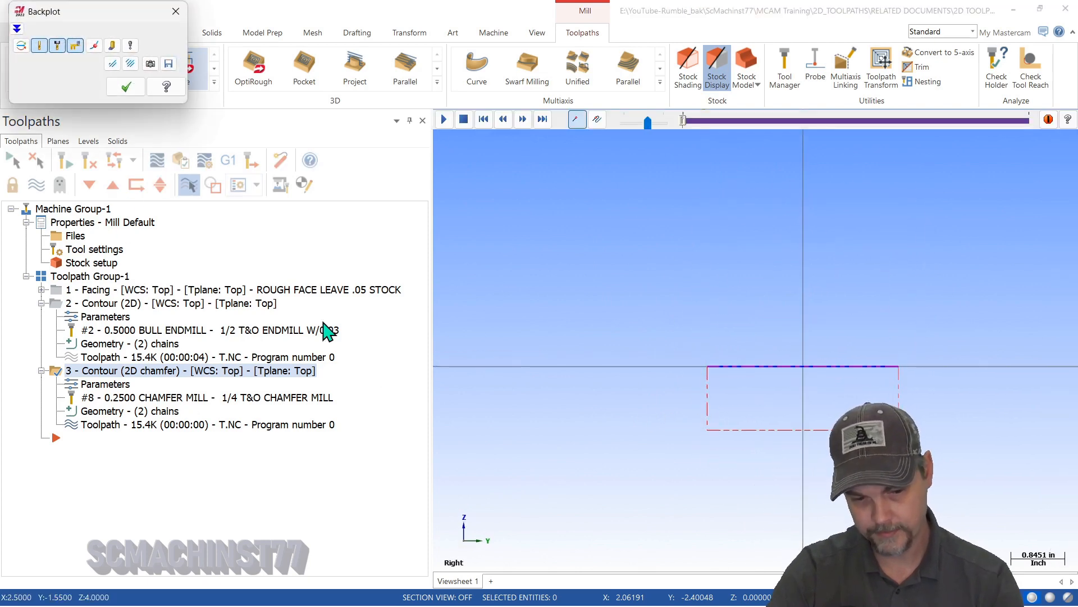
{"action": "key", "text": "s"}
{"action": "key", "text": "s"}
{"action": "key", "text": "s"}
{"action": "key", "text": "s"}
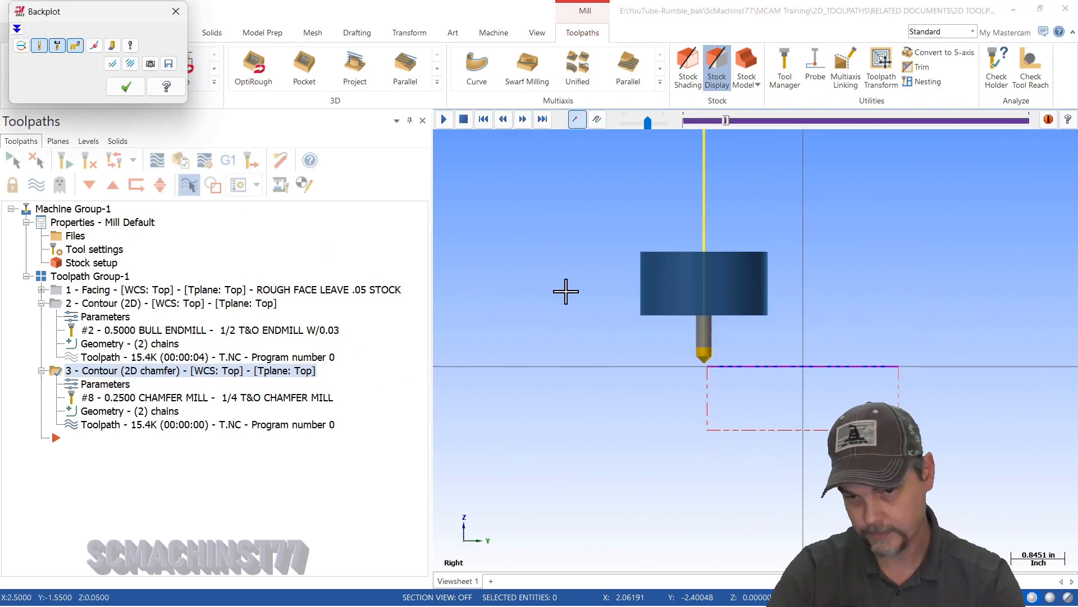
{"action": "scroll", "coordinate": [726, 385], "scroll_direction": "up", "scroll_amount": 7}
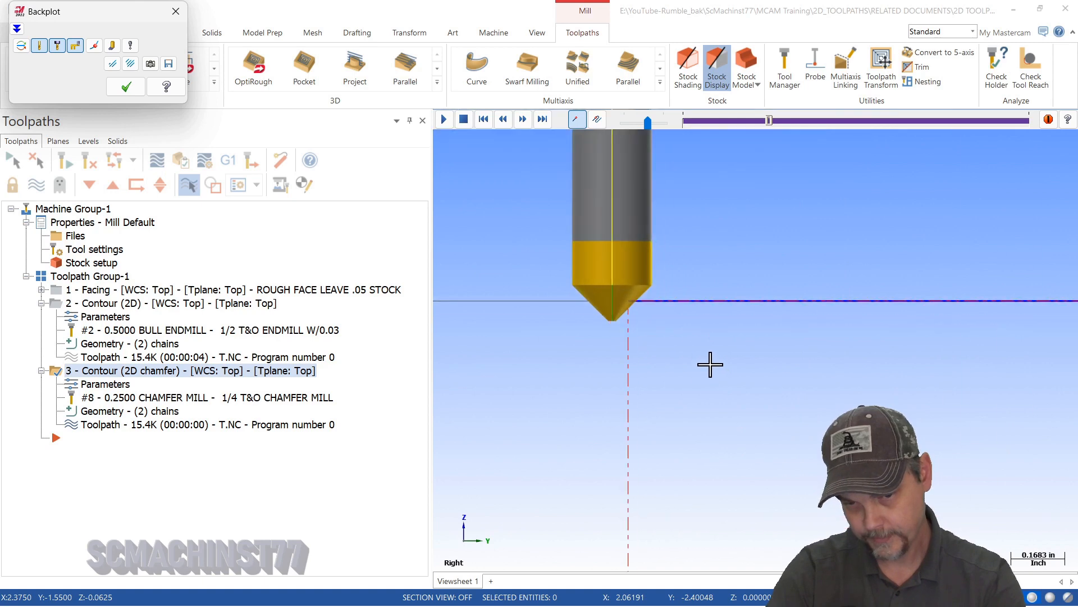
{"action": "key", "text": "s"}
{"action": "scroll", "coordinate": [710, 365], "scroll_direction": "down", "scroll_amount": 7}
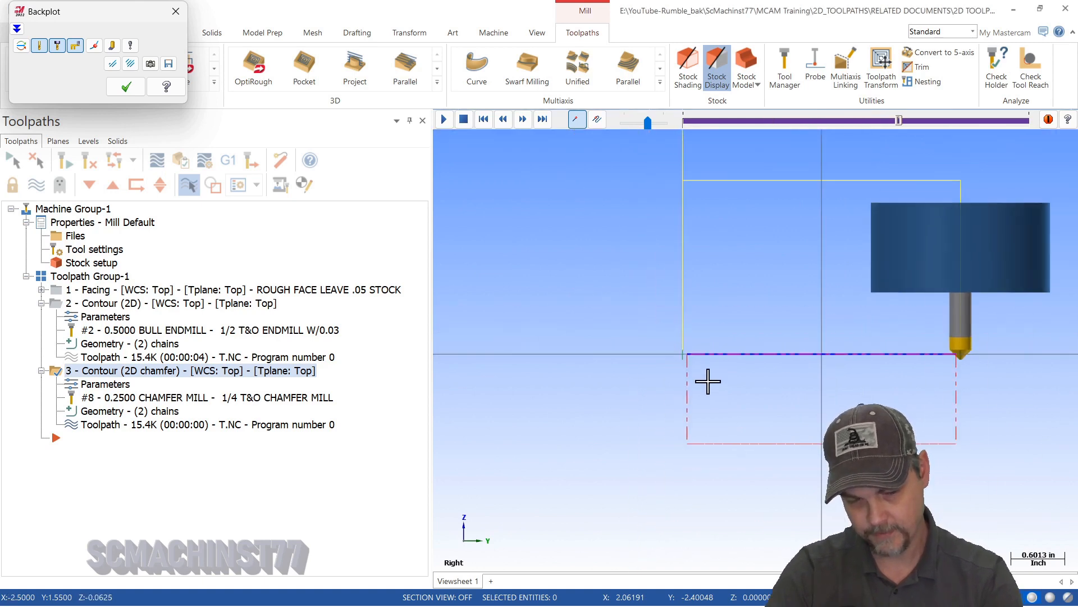
{"action": "key", "text": "Escape"}
{"action": "key", "text": "alt+7"}
{"action": "scroll", "coordinate": [646, 347], "scroll_direction": "down", "scroll_amount": 3}
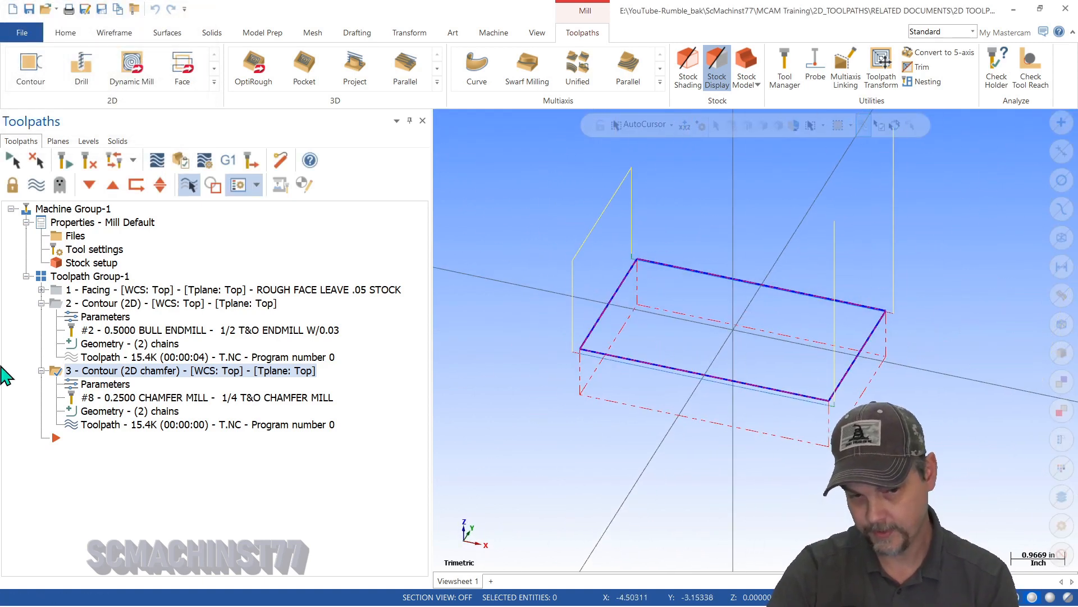
- Collapse the two contour operations and start a new stock model, reviewing its stock definition and source operations
{"action": "left_click", "coordinate": [41, 303]}
{"action": "left_click", "coordinate": [42, 317]}
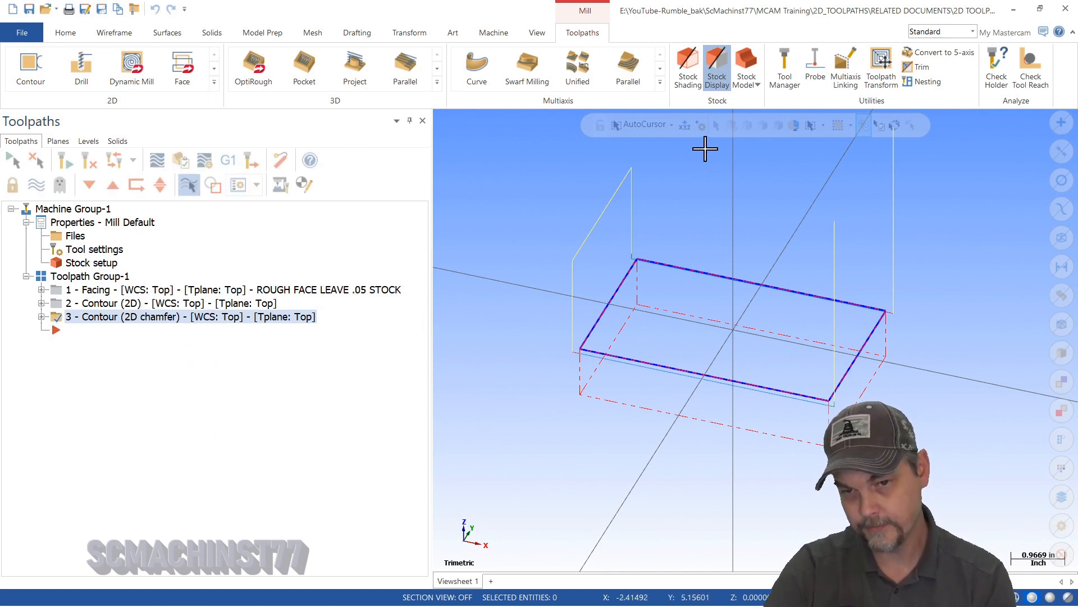
{"action": "left_click", "coordinate": [747, 65]}
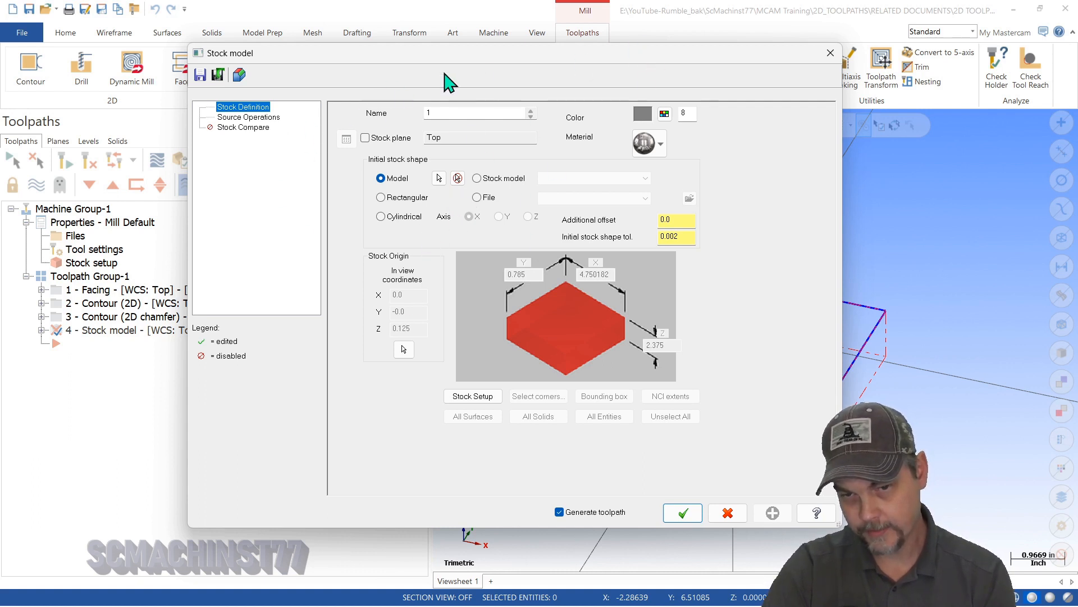
{"action": "left_click_drag", "start_coordinate": [513, 53], "coordinate": [506, 32]}
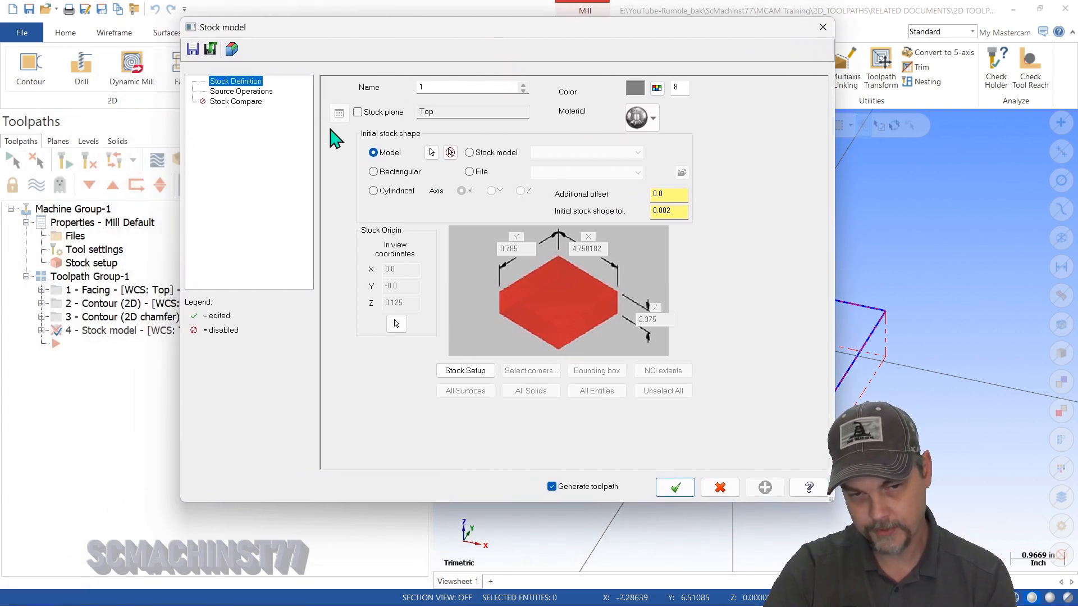
{"action": "left_click", "coordinate": [247, 91]}
{"action": "left_click", "coordinate": [245, 82]}
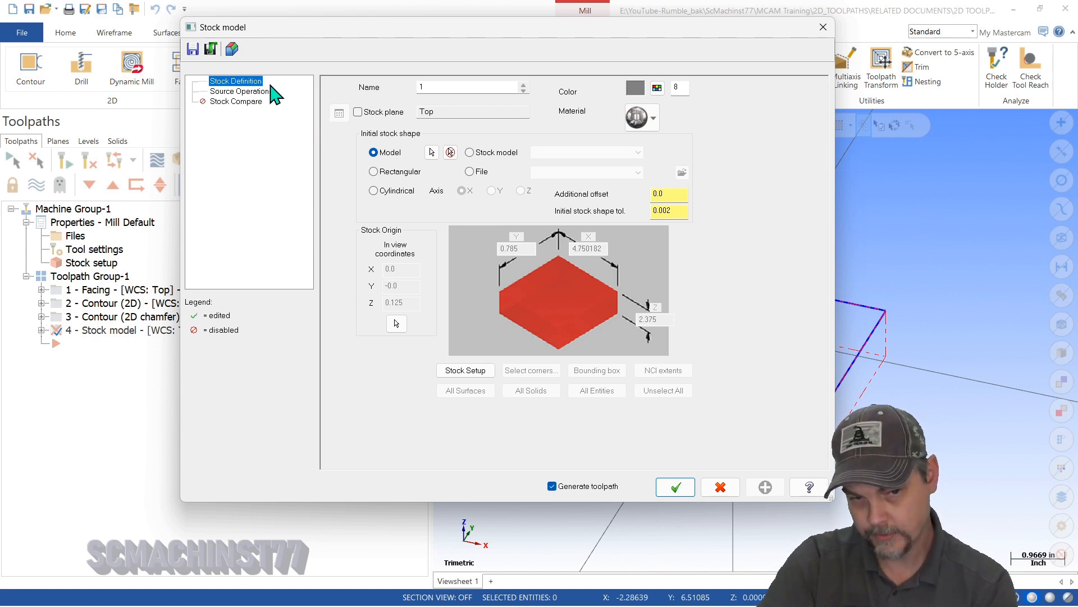
{"action": "left_click", "coordinate": [264, 91]}
{"action": "left_click", "coordinate": [246, 82]}
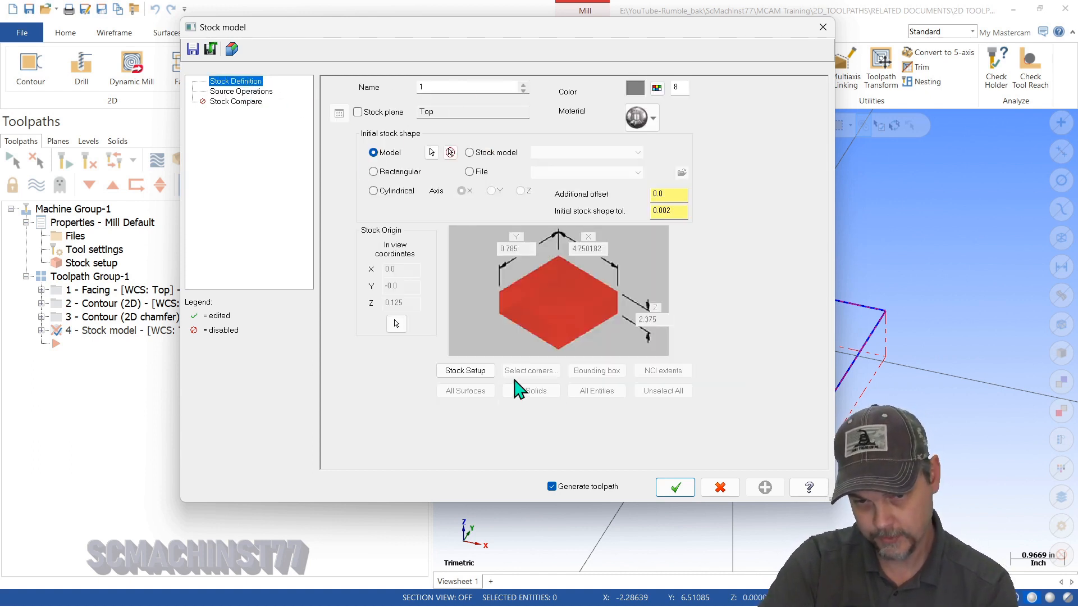
{"action": "left_click", "coordinate": [252, 92]}
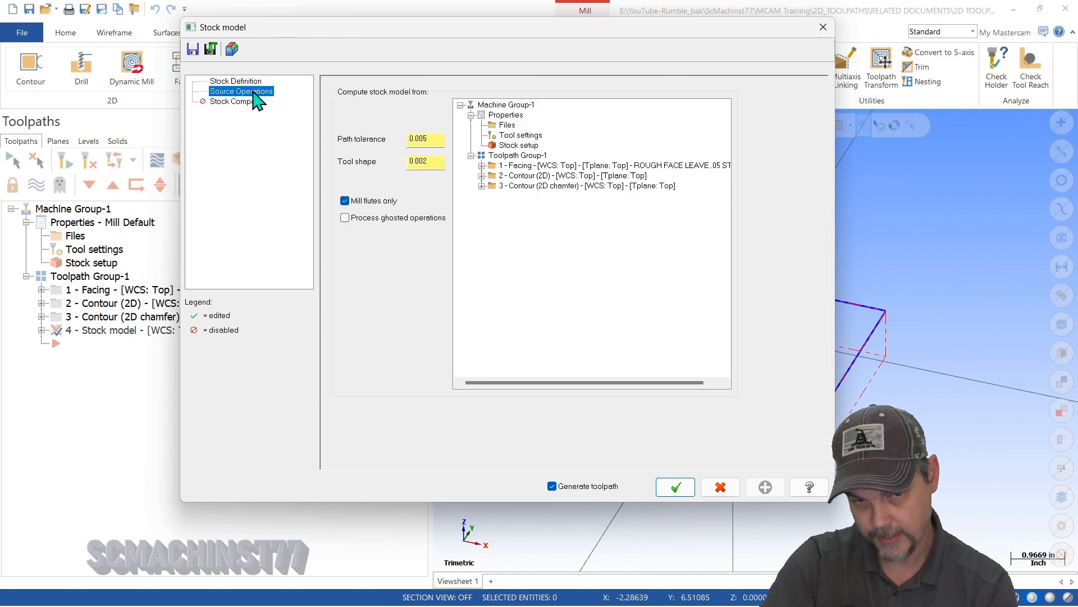
{"action": "left_click", "coordinate": [227, 82]}
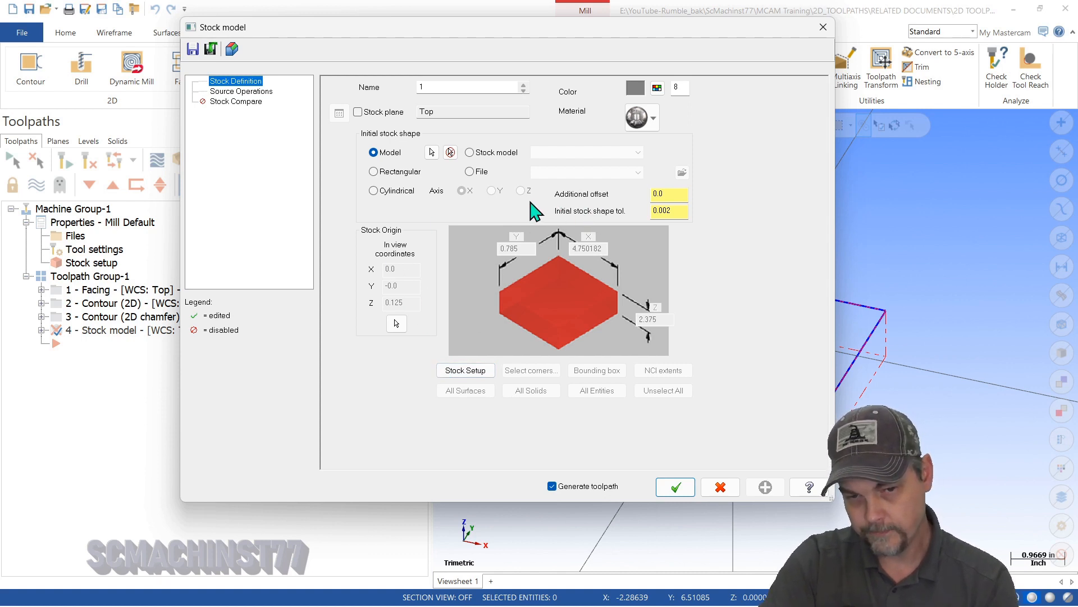
- Define the stock model as rectangular with the stock setup size of 4.75 x 3.0 x 1.0 and generate it
{"action": "left_click", "coordinate": [481, 153]}
{"action": "left_click", "coordinate": [384, 154]}
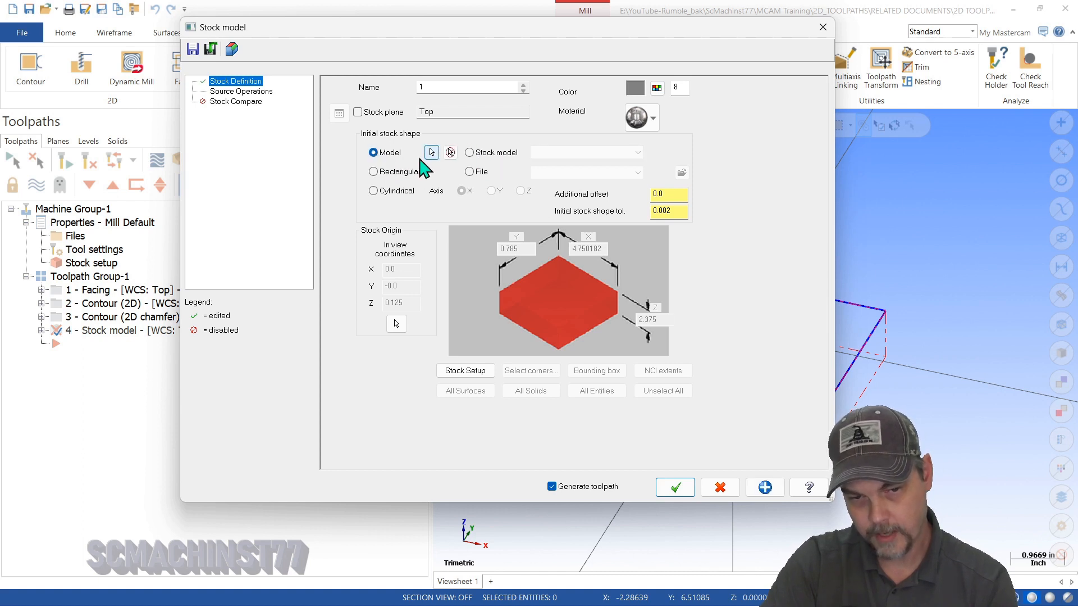
{"action": "left_click", "coordinate": [399, 173]}
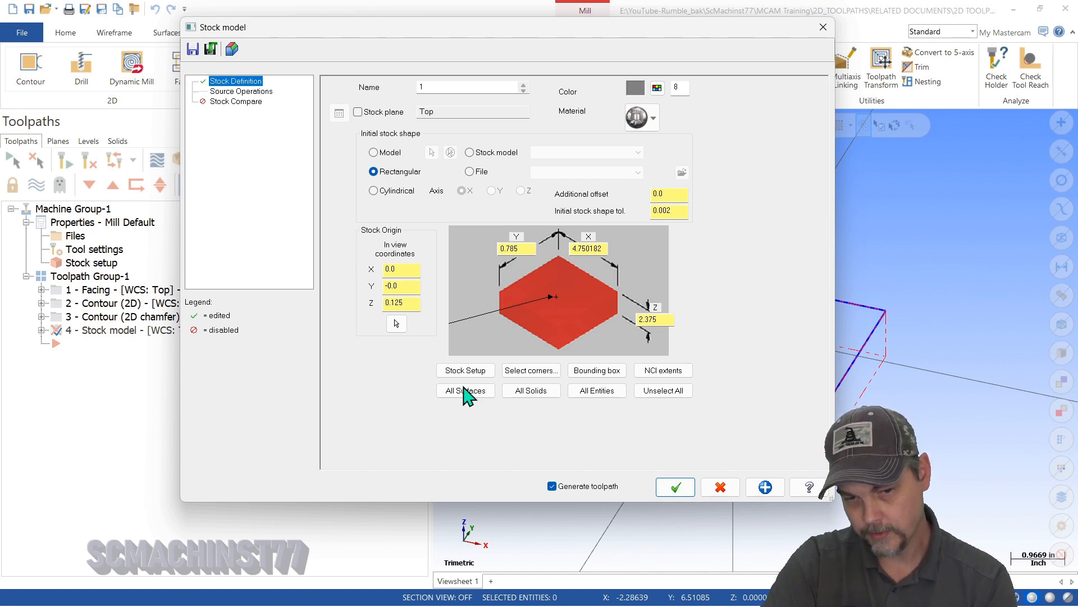
{"action": "left_click", "coordinate": [465, 372]}
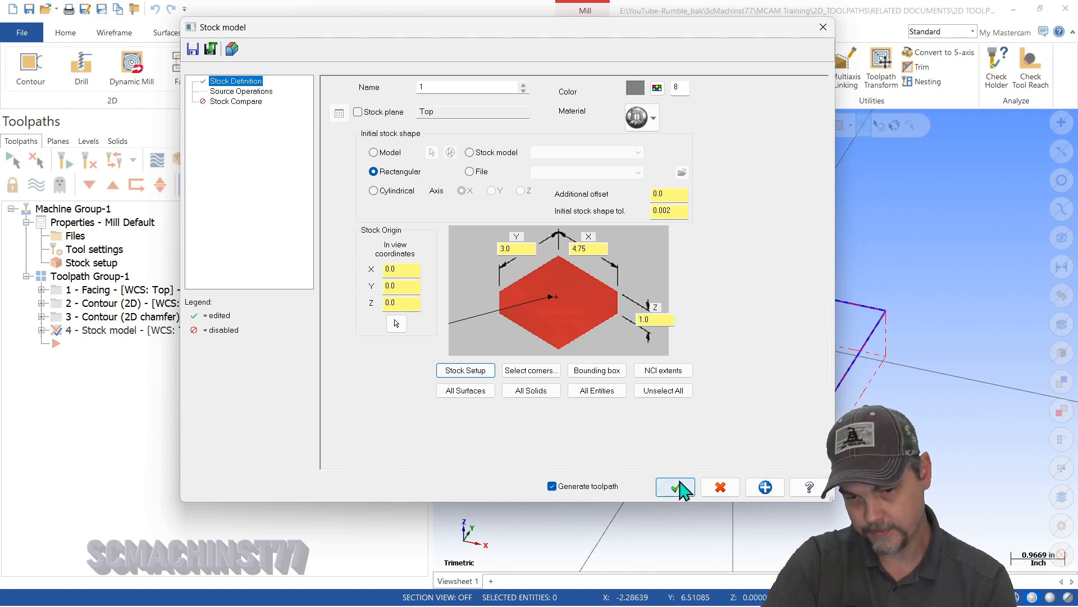
{"action": "left_click", "coordinate": [679, 488]}
{"action": "mouse_move", "coordinate": [679, 416]}
{"action": "middle_mouse_down"}
{"action": "mouse_move", "coordinate": [683, 364]}
{"action": "mouse_move", "coordinate": [790, 376]}
{"action": "mouse_move", "coordinate": [610, 400]}
{"action": "mouse_move", "coordinate": [616, 419]}
{"action": "mouse_move", "coordinate": [758, 380]}
{"action": "mouse_move", "coordinate": [685, 368]}
{"action": "mouse_move", "coordinate": [850, 399]}
{"action": "middle_mouse_up"}
{"action": "key", "text": "alt+7"}
{"action": "middle_click_drag", "start_coordinate": [749, 395], "coordinate": [696, 416]}
- Review the stock model's parameters without changes and move the stock model ahead of the facing operation
{"action": "left_click", "coordinate": [41, 330]}
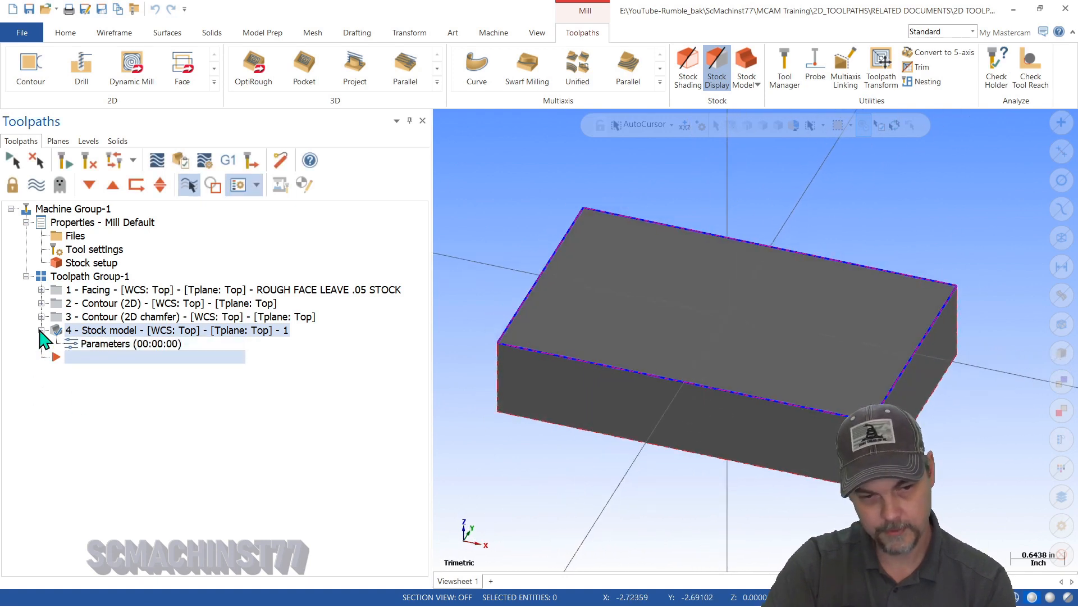
{"action": "left_click", "coordinate": [118, 345]}
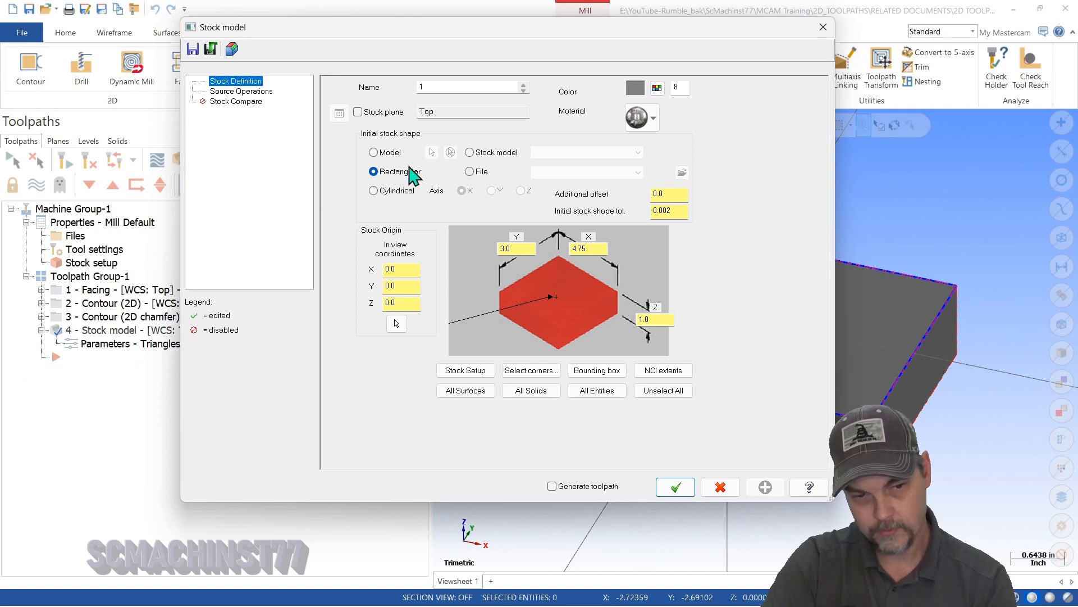
{"action": "left_click", "coordinate": [722, 489]}
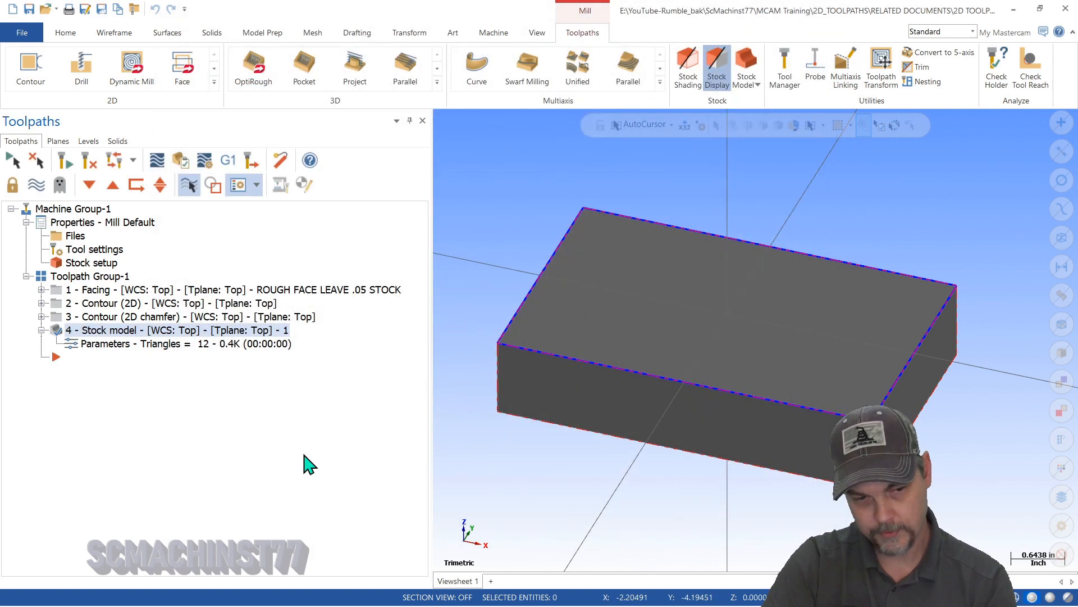
{"action": "left_click_drag", "start_coordinate": [81, 331], "coordinate": [94, 287]}
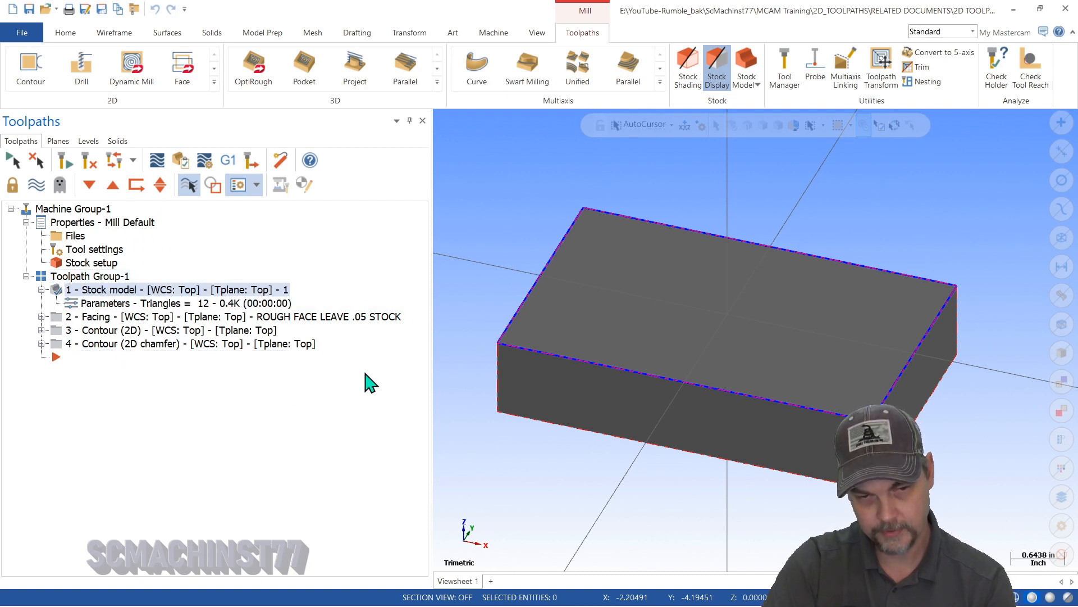
- Start a second stock model that uses stock model 1 as its initial stock shape
{"action": "left_click", "coordinate": [746, 60]}
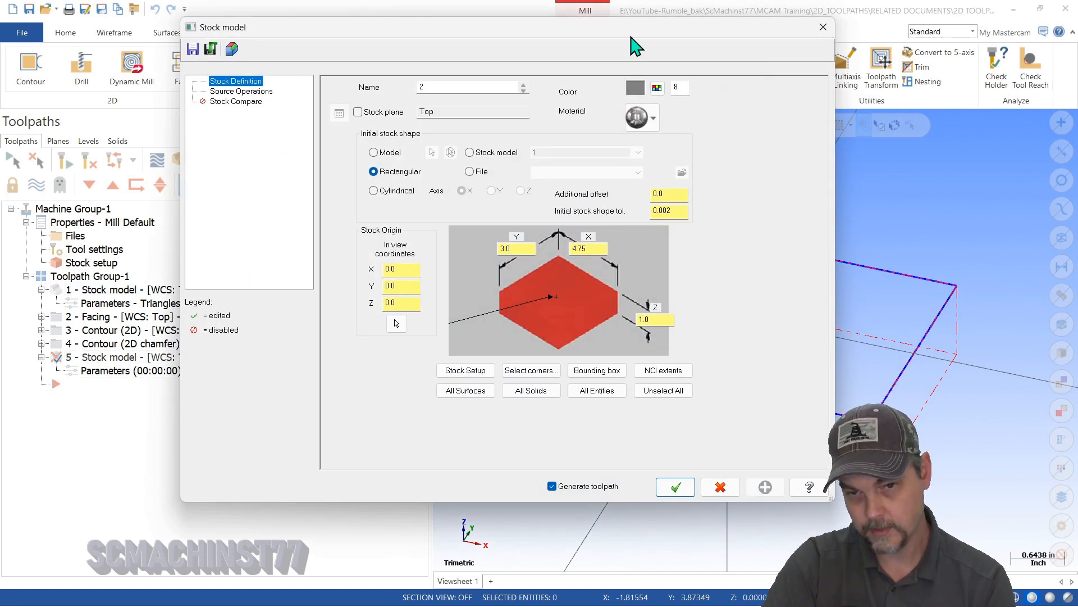
{"action": "left_click_drag", "start_coordinate": [631, 38], "coordinate": [601, 42]}
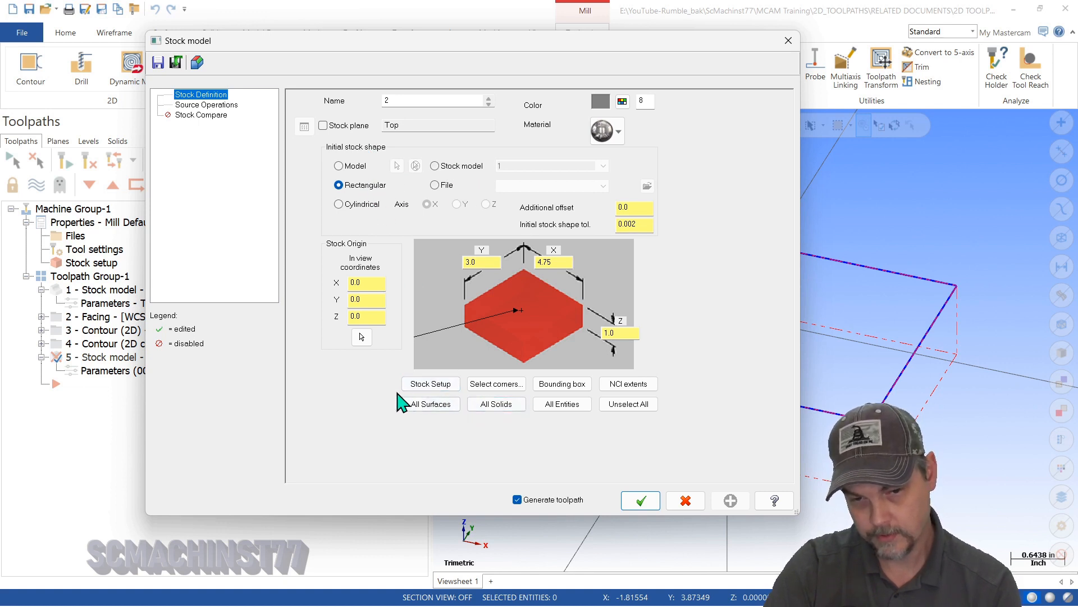
{"action": "left_click", "coordinate": [443, 167]}
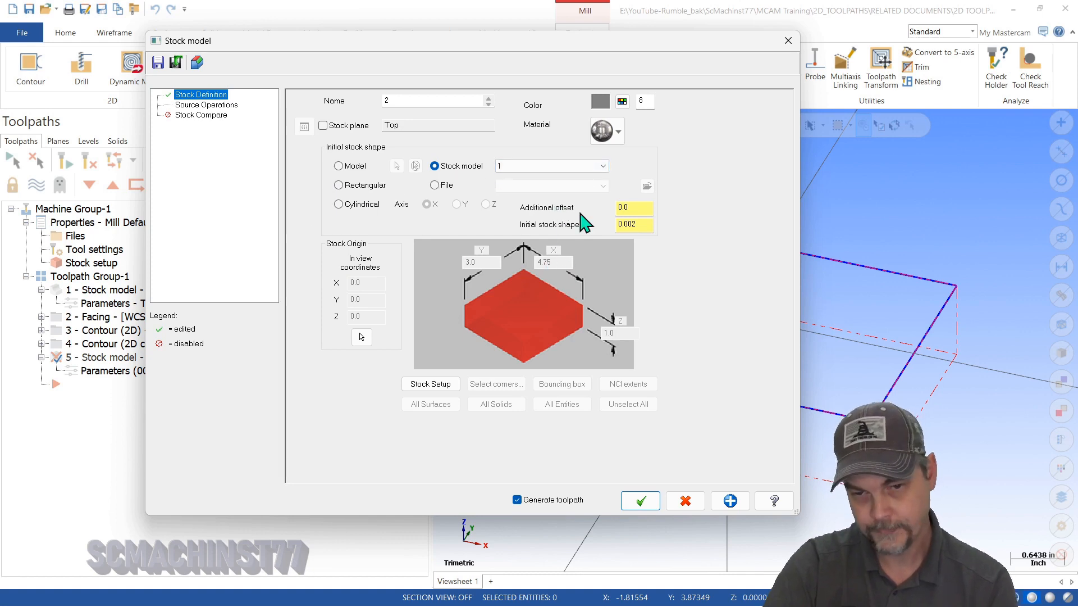
- Set the second stock model's color to orange, number 92
{"action": "left_click", "coordinate": [623, 102]}
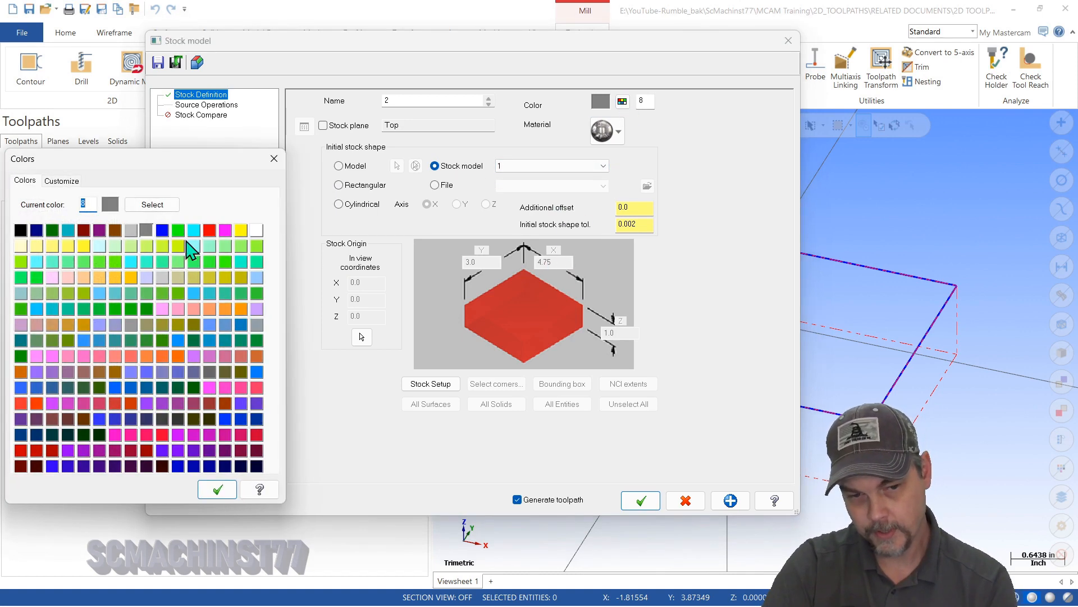
{"action": "left_click", "coordinate": [208, 309]}
{"action": "left_click", "coordinate": [217, 489]}
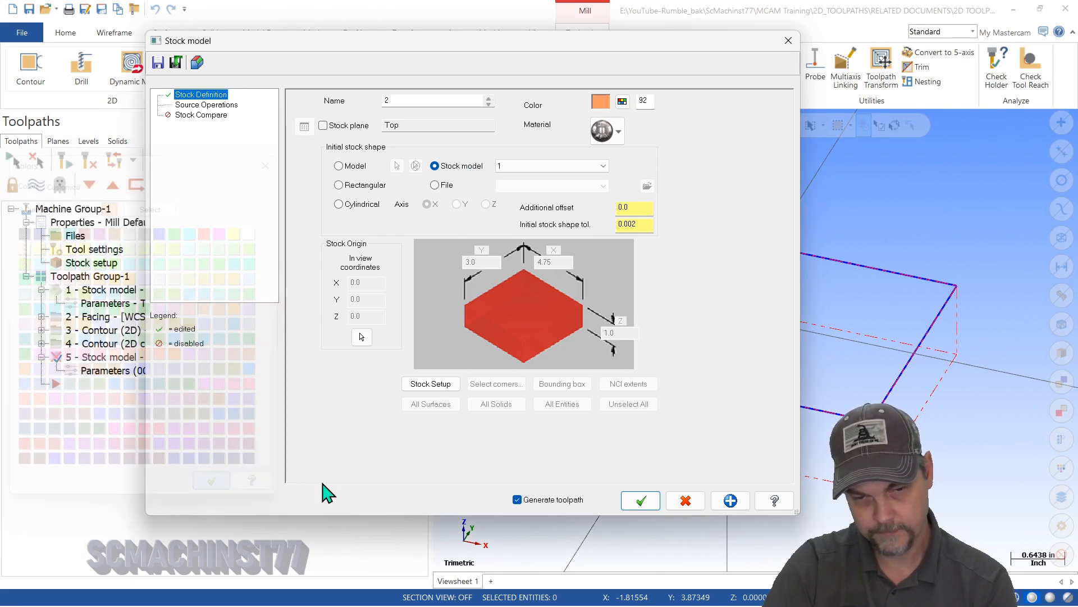
- Compute the second stock model from only the rough facing operation and generate it
{"action": "left_click", "coordinate": [222, 105]}
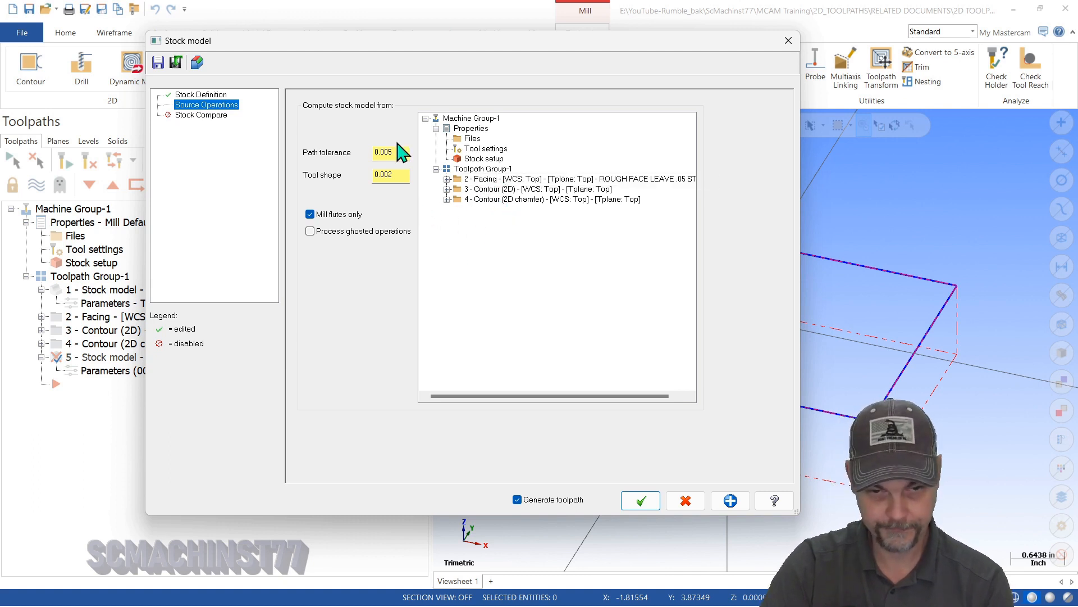
{"action": "left_click_drag", "start_coordinate": [401, 50], "coordinate": [503, 50]}
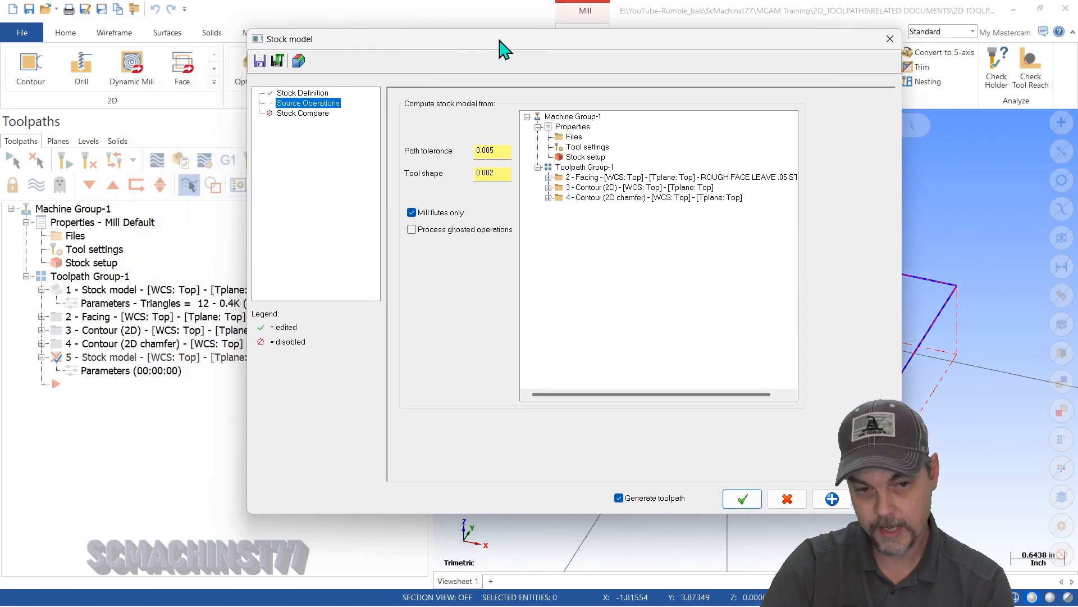
{"action": "left_click", "coordinate": [584, 167]}
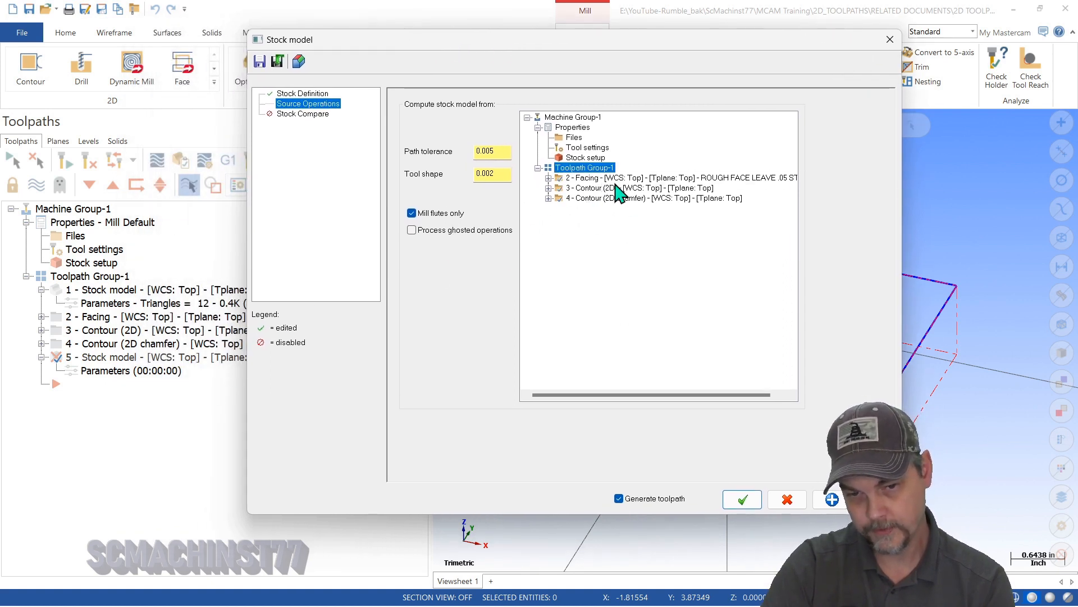
{"action": "left_click", "coordinate": [579, 182]}
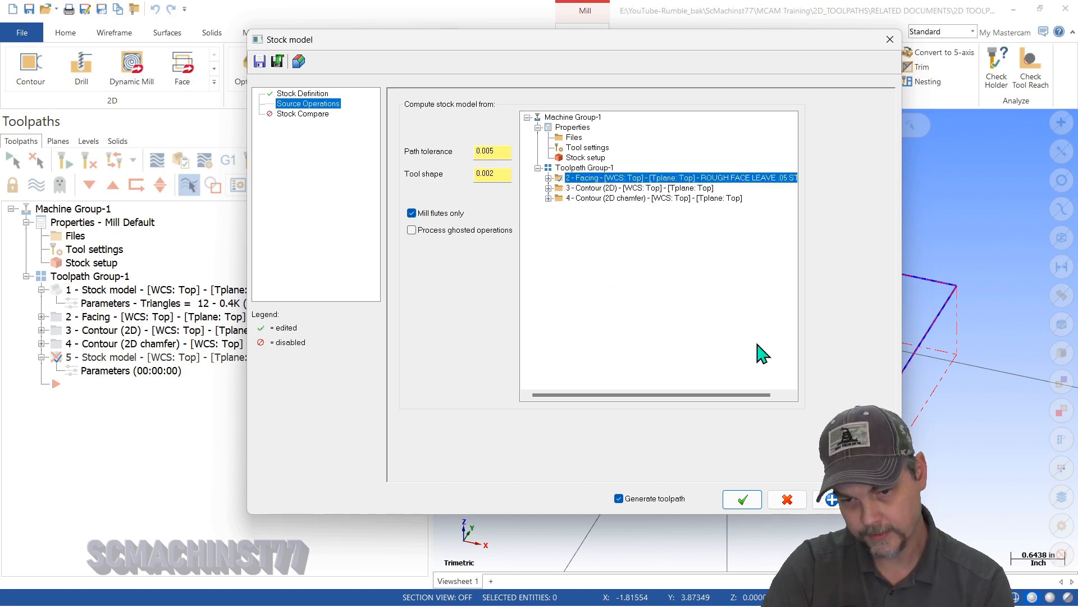
{"action": "left_click", "coordinate": [742, 499]}
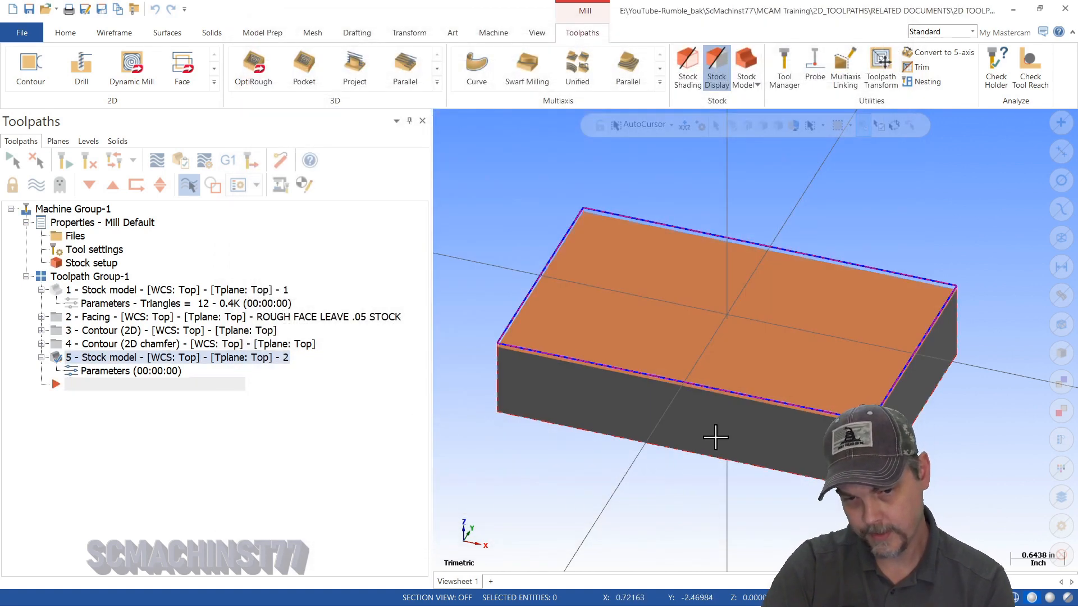
- Move stock model 2 directly after the facing operation in the toolpath group, collapsing stock model 1's entry
{"action": "middle_click_drag", "start_coordinate": [677, 422], "coordinate": [711, 433]}
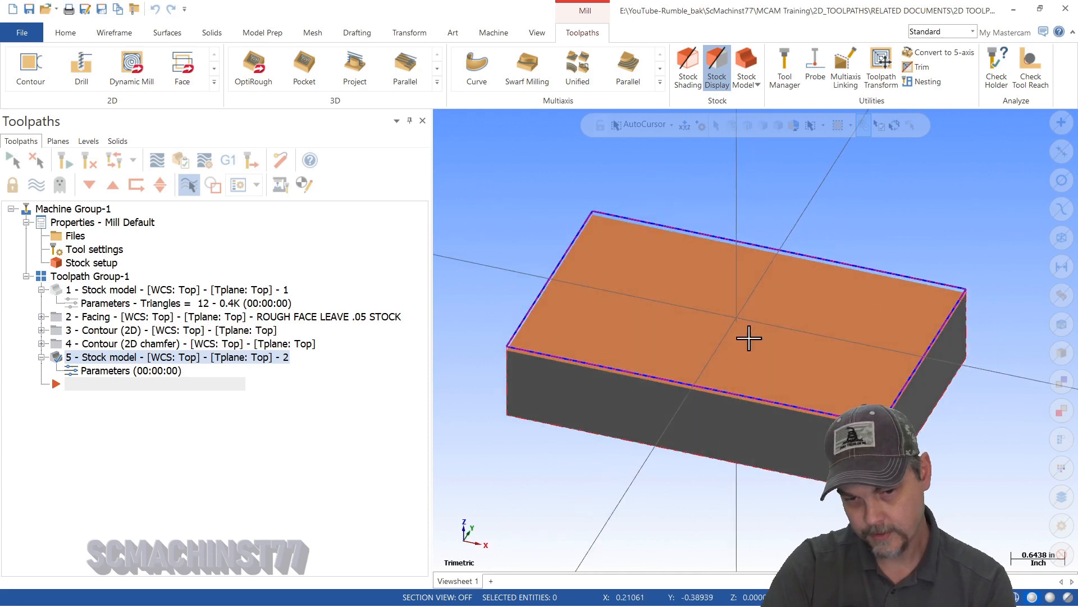
{"action": "scroll", "coordinate": [759, 343], "scroll_direction": "up", "scroll_amount": 2}
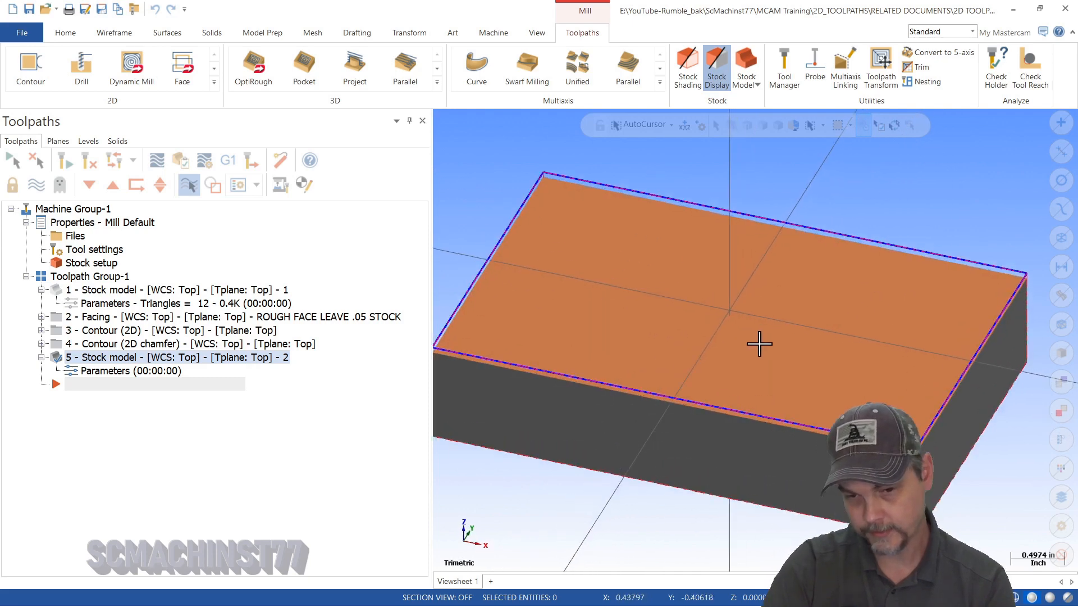
{"action": "middle_click_drag", "start_coordinate": [759, 342], "coordinate": [700, 344]}
{"action": "key", "text": "alt+p"}
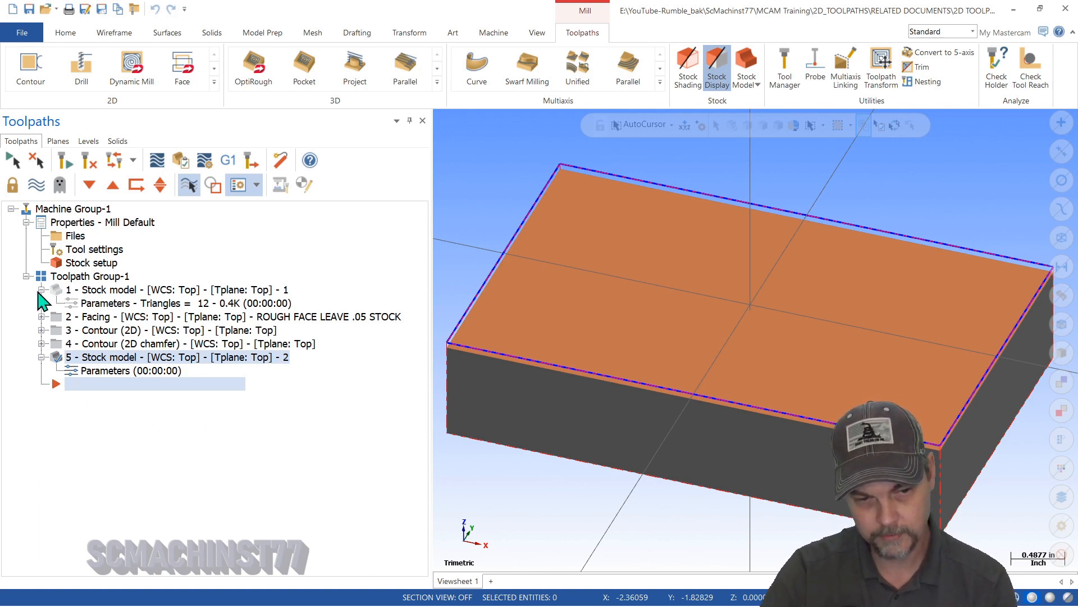
{"action": "left_click", "coordinate": [41, 290]}
{"action": "left_click_drag", "start_coordinate": [82, 352], "coordinate": [96, 316]}
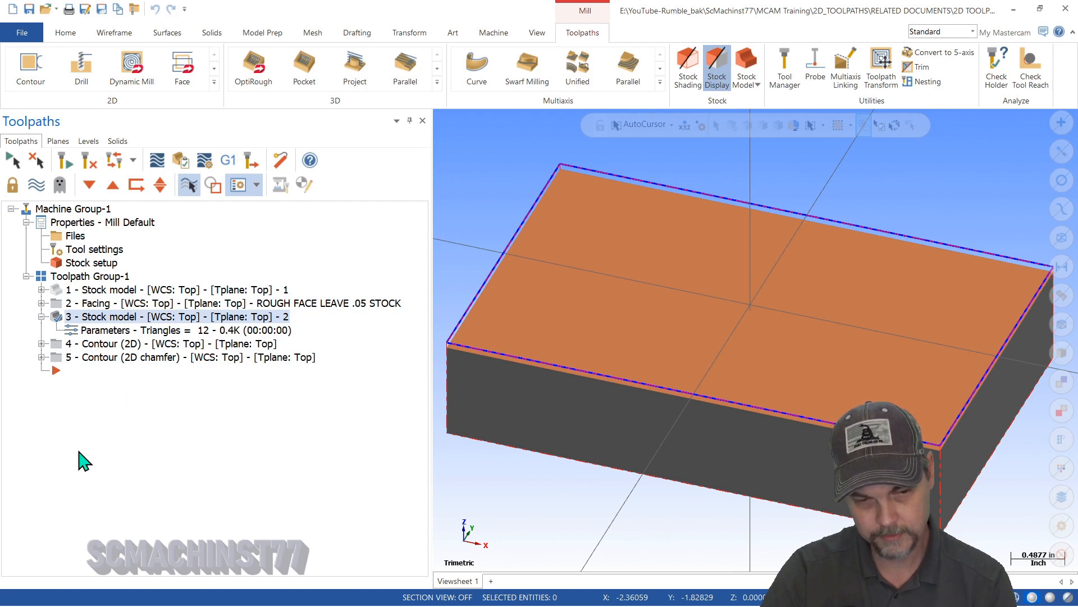
- Insert a third stock model after the 2D contour and use that contour as its source operation
{"action": "left_click", "coordinate": [113, 184]}
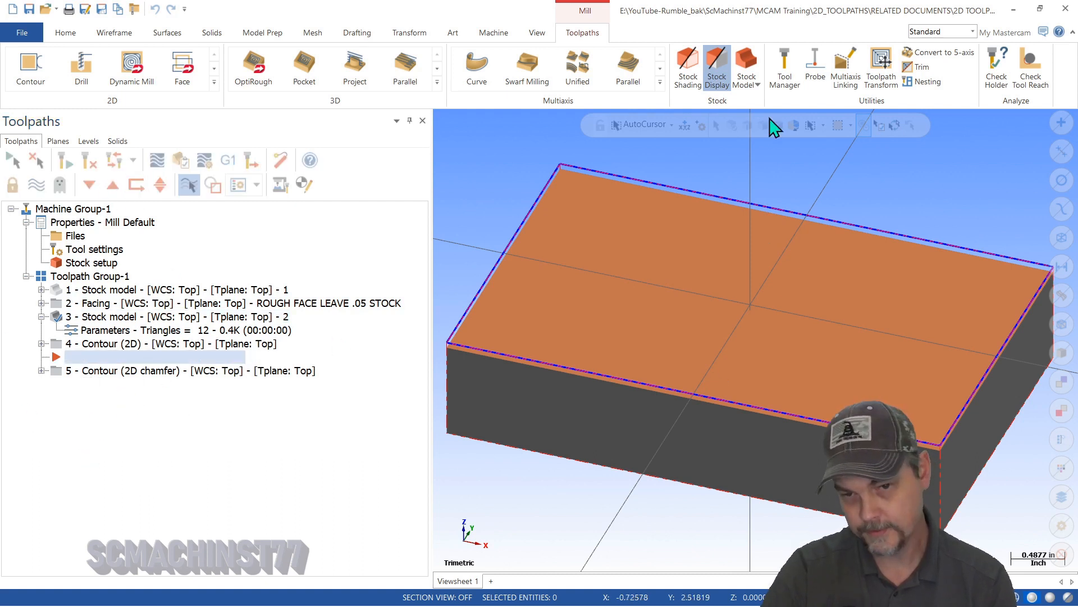
{"action": "left_click", "coordinate": [746, 63]}
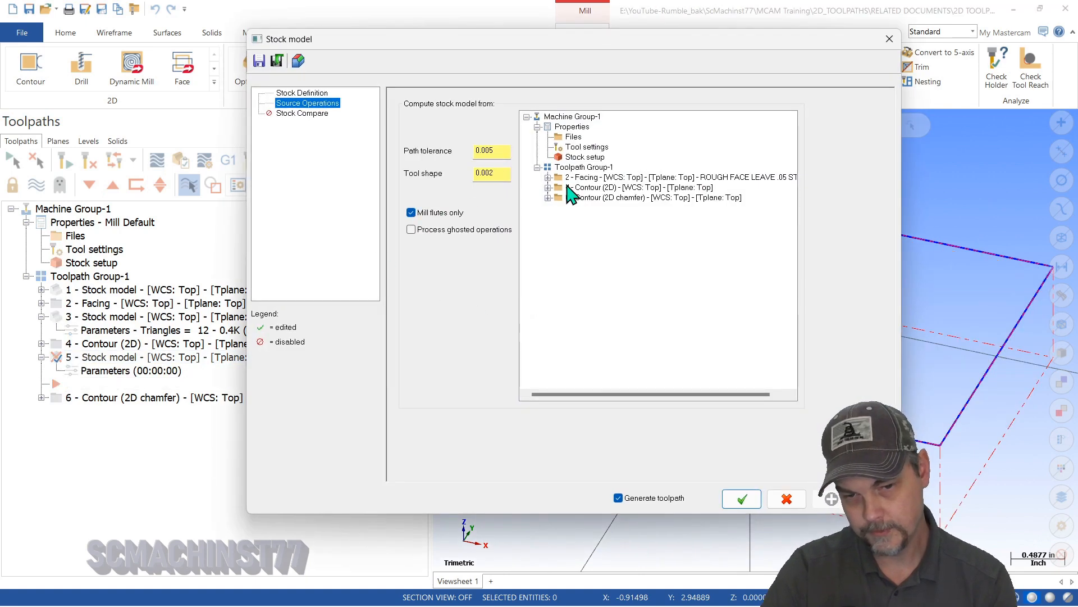
{"action": "left_click", "coordinate": [568, 187]}
- Set the third stock model's color to olive yellow, number 59, and generate it
{"action": "left_click", "coordinate": [289, 93]}
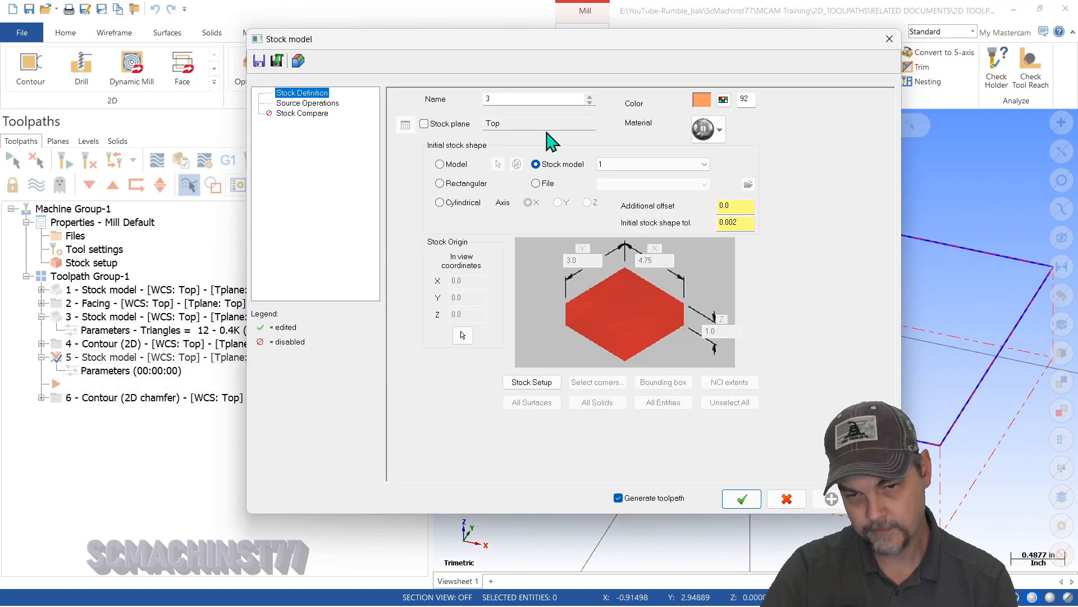
{"action": "left_click", "coordinate": [723, 99]}
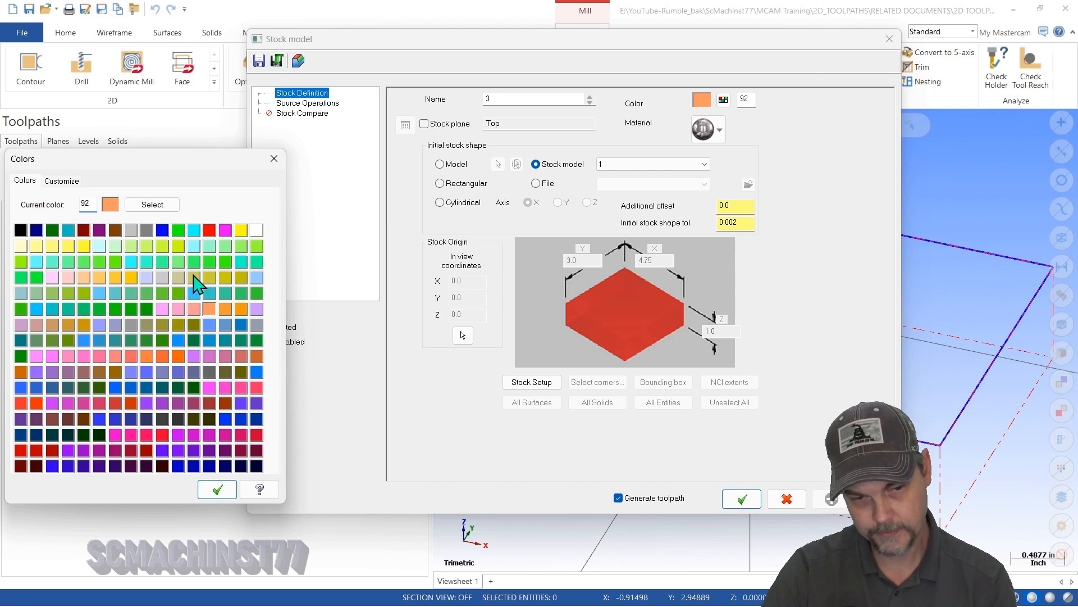
{"action": "left_click", "coordinate": [195, 278]}
{"action": "left_click", "coordinate": [217, 489]}
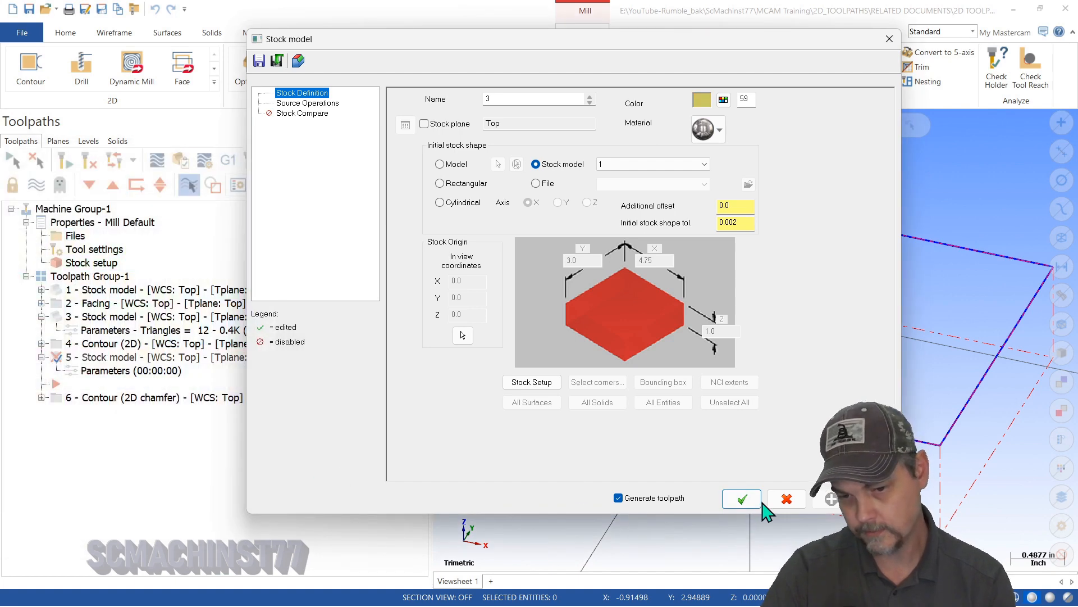
{"action": "left_click", "coordinate": [742, 499]}
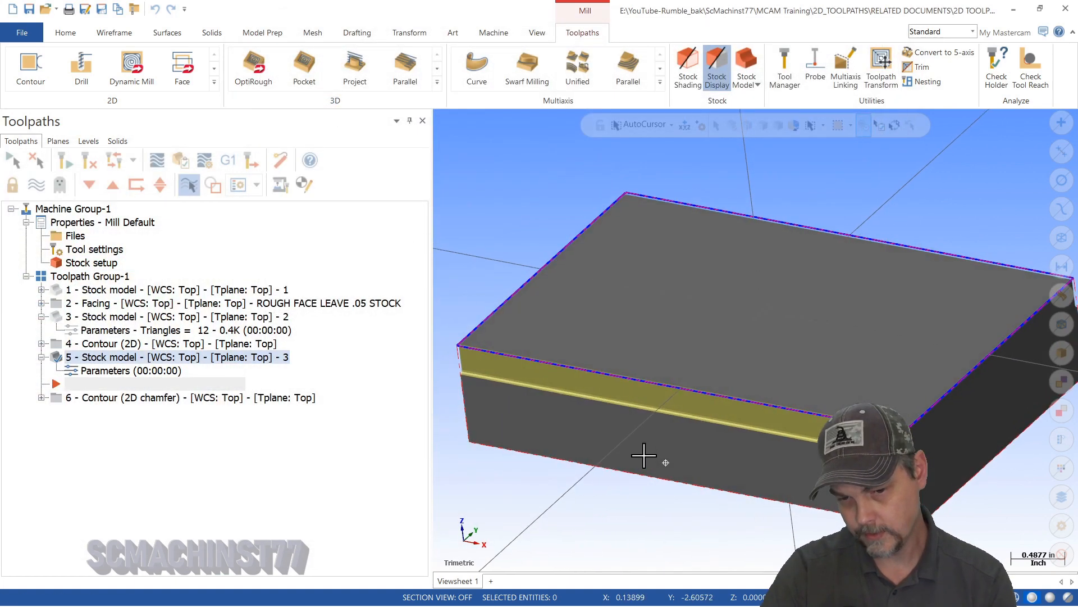
- Change stock model 3's initial stock shape to stock model 2 and regenerate it
{"action": "left_click", "coordinate": [106, 370]}
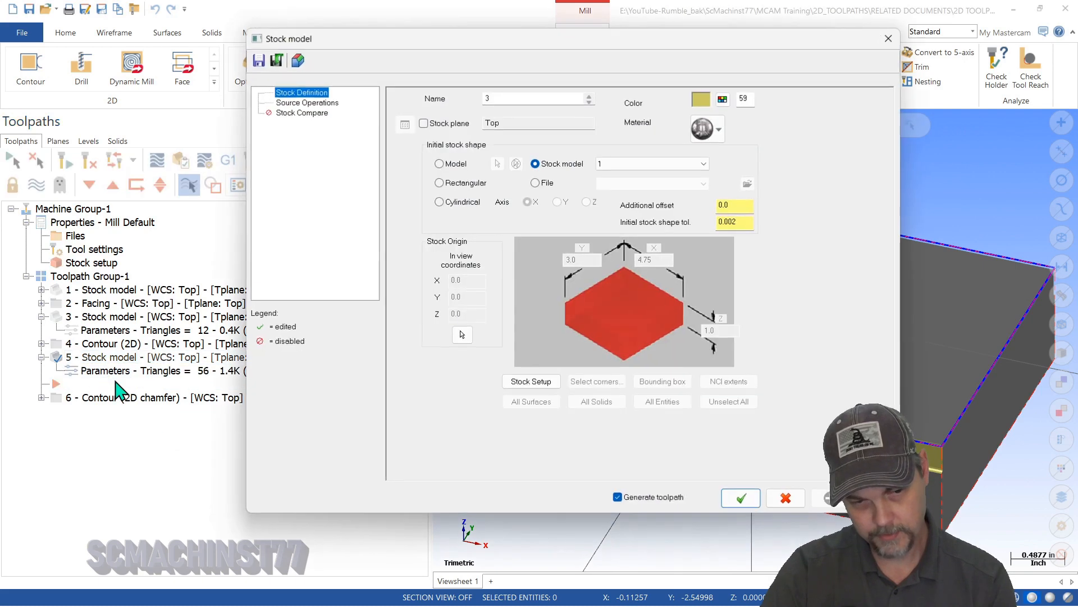
{"action": "left_click", "coordinate": [331, 103]}
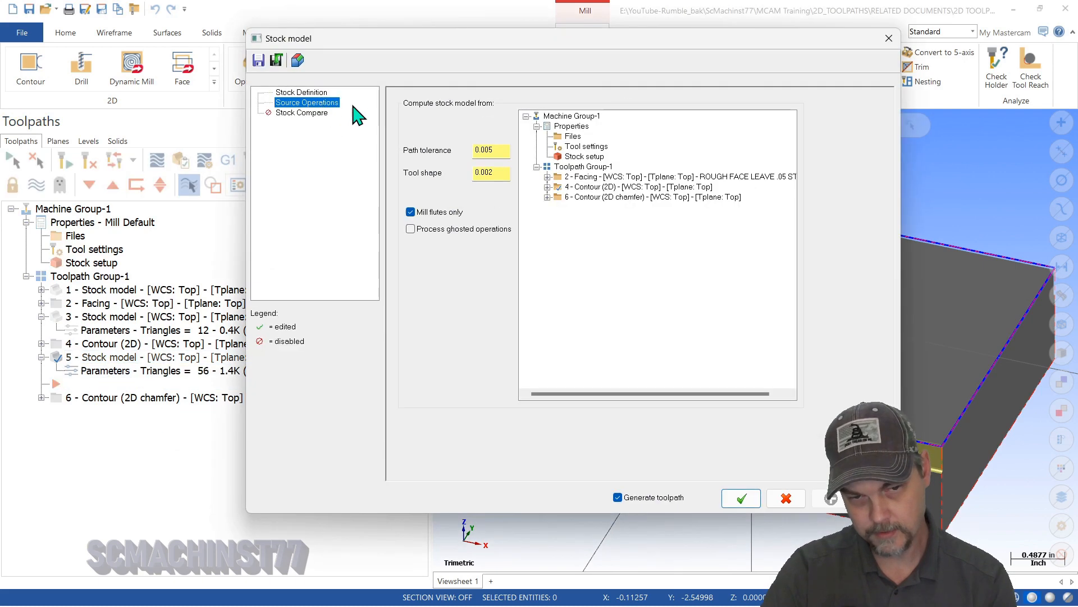
{"action": "left_click", "coordinate": [306, 93]}
{"action": "left_click", "coordinate": [646, 163]}
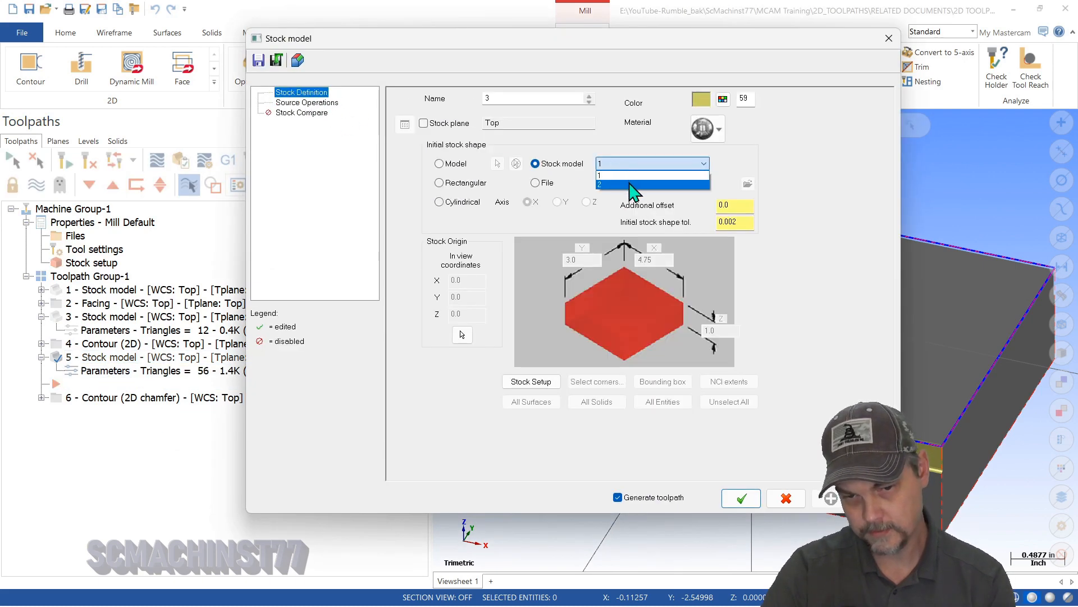
{"action": "left_click", "coordinate": [618, 191]}
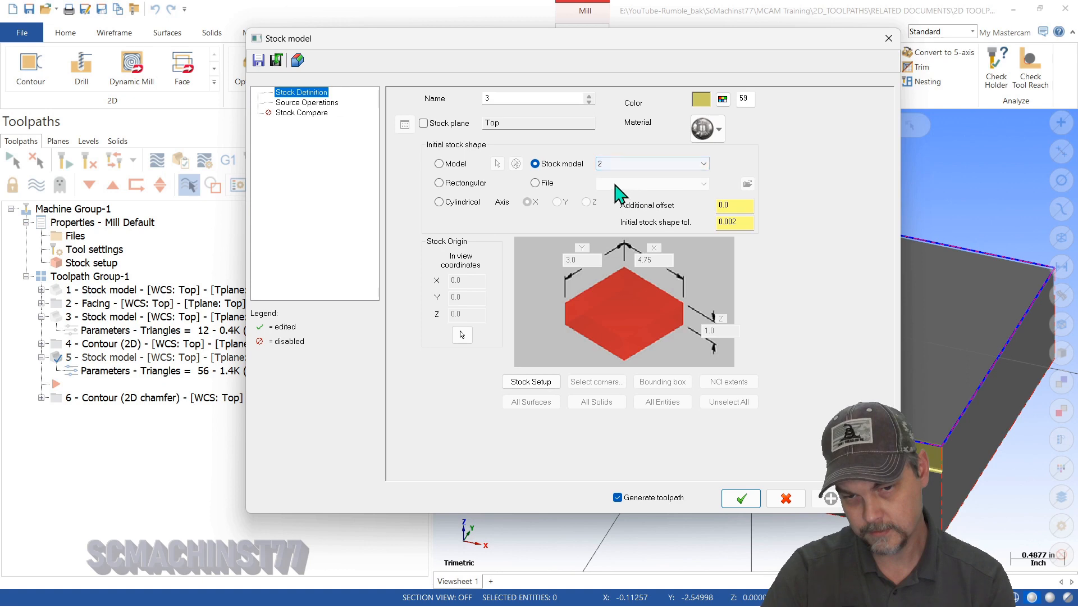
{"action": "left_click", "coordinate": [745, 498]}
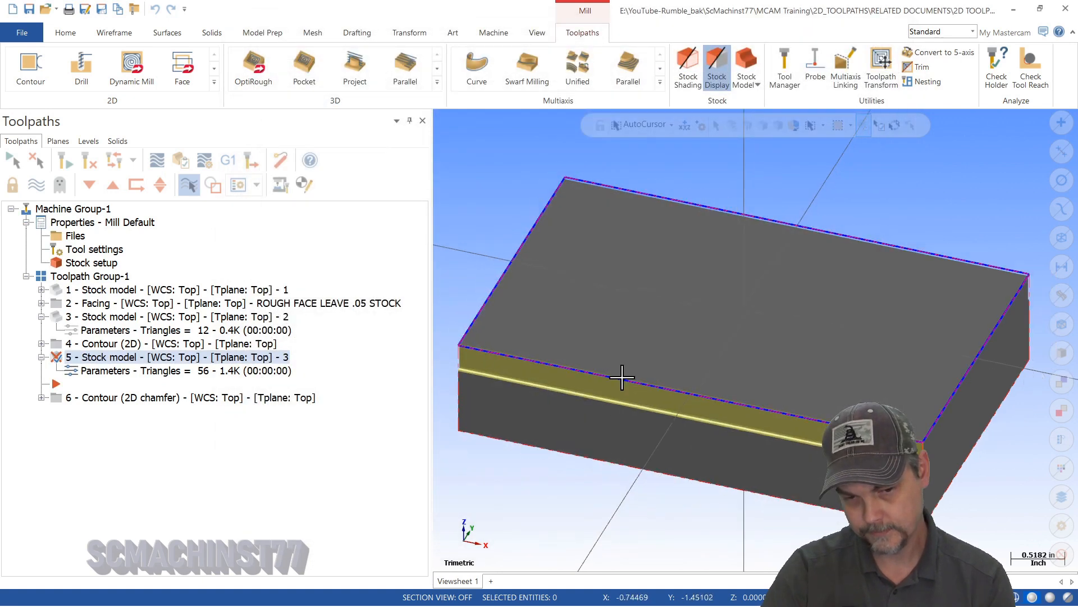
{"action": "left_click", "coordinate": [63, 162]}
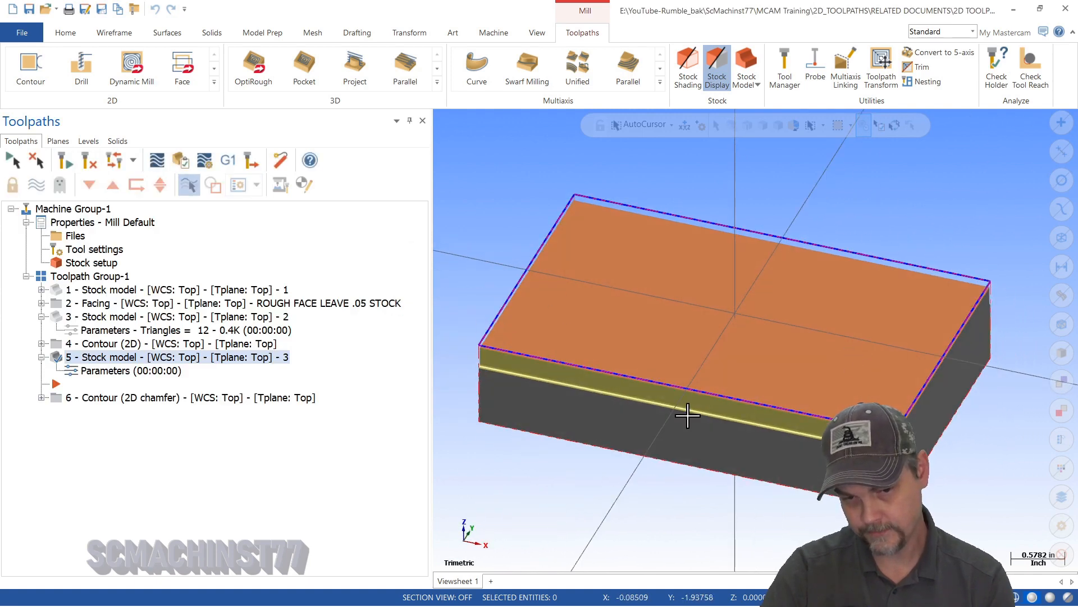
- Start a fourth stock model after the 2D chamfer operation, using stock model 3 as its initial stock shape
{"action": "key", "text": "alt+7"}
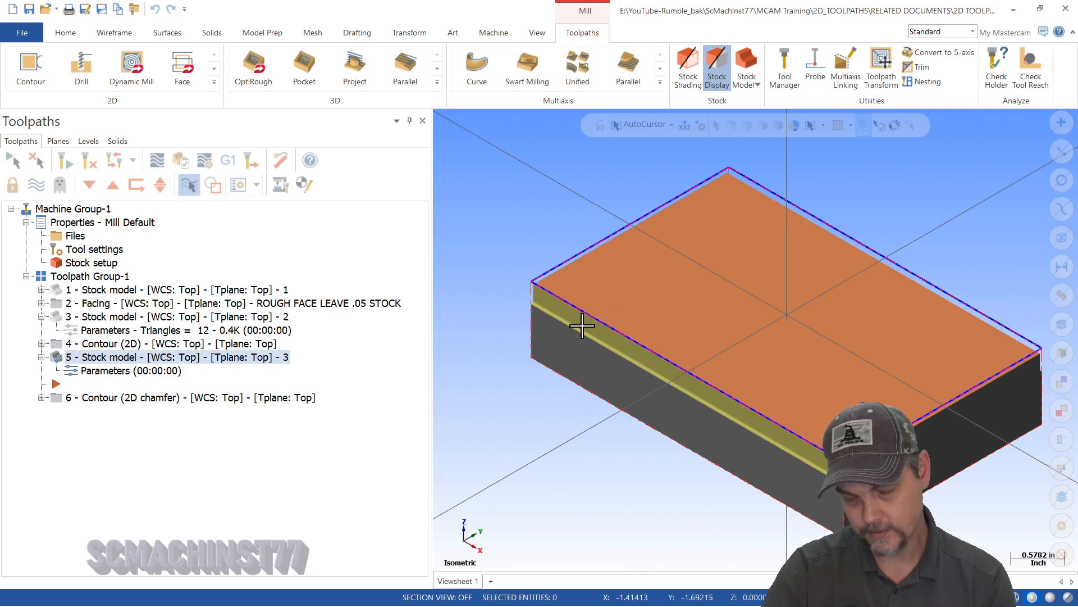
{"action": "mouse_move", "coordinate": [823, 349]}
{"action": "middle_mouse_down"}
{"action": "mouse_move", "coordinate": [664, 318]}
{"action": "mouse_move", "coordinate": [701, 335]}
{"action": "mouse_move", "coordinate": [880, 341]}
{"action": "middle_mouse_up"}
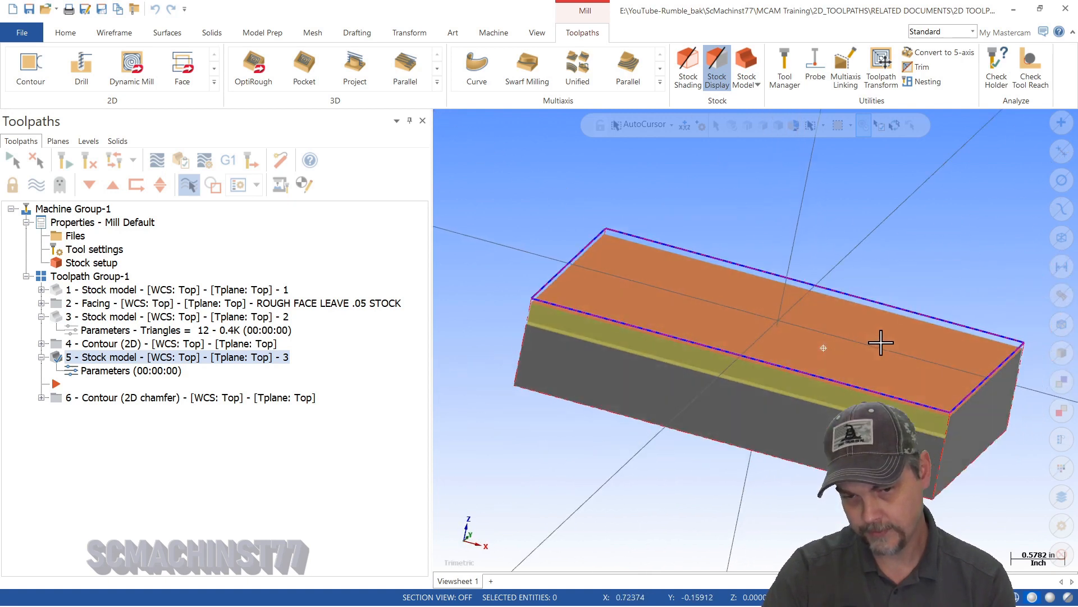
{"action": "key", "text": "alt+7"}
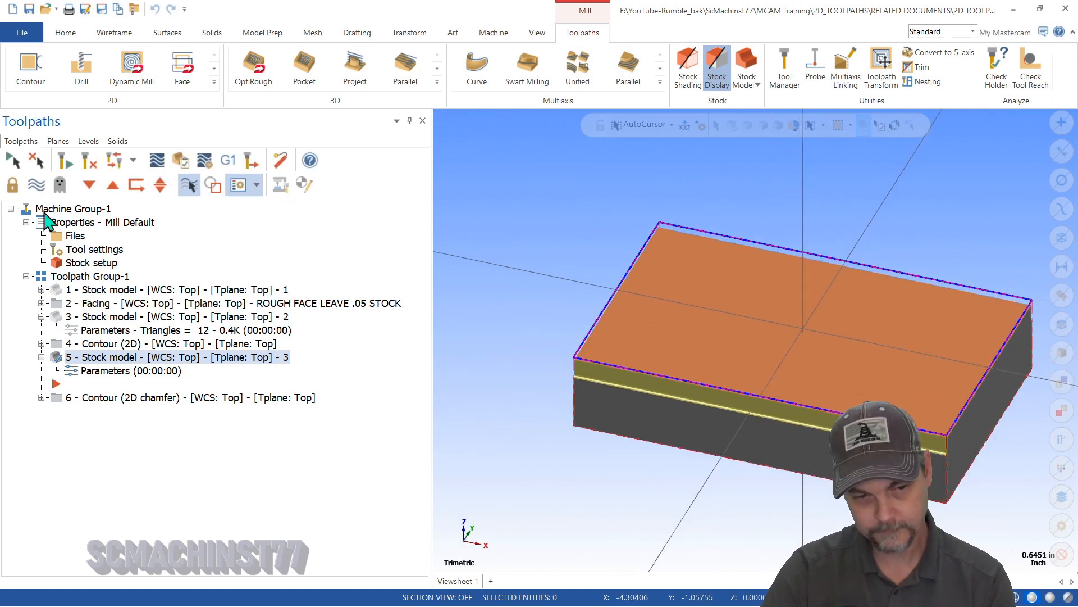
{"action": "left_click", "coordinate": [88, 184]}
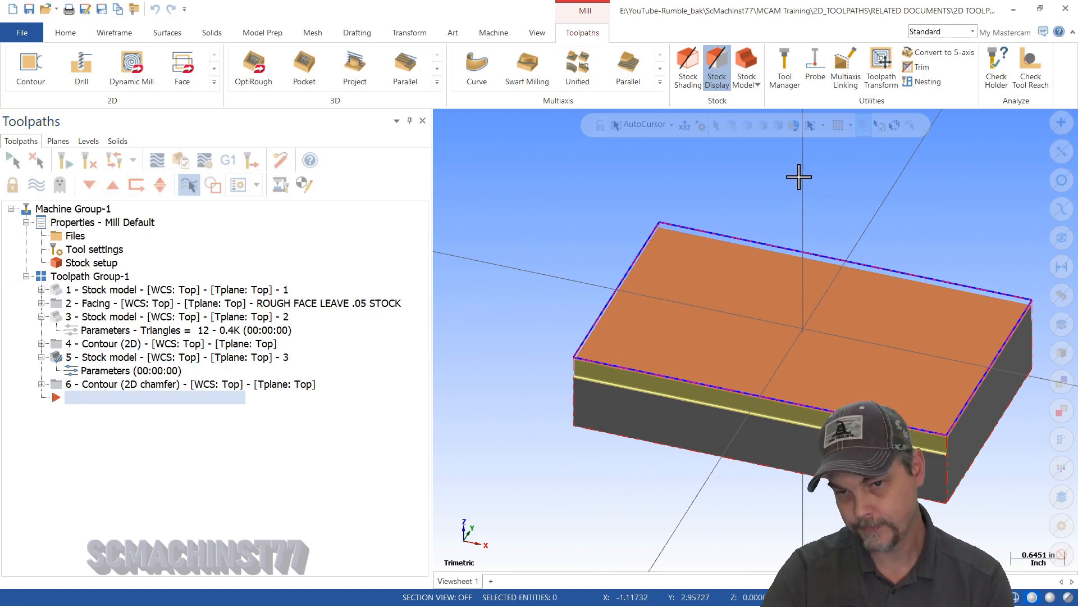
{"action": "left_click", "coordinate": [746, 73]}
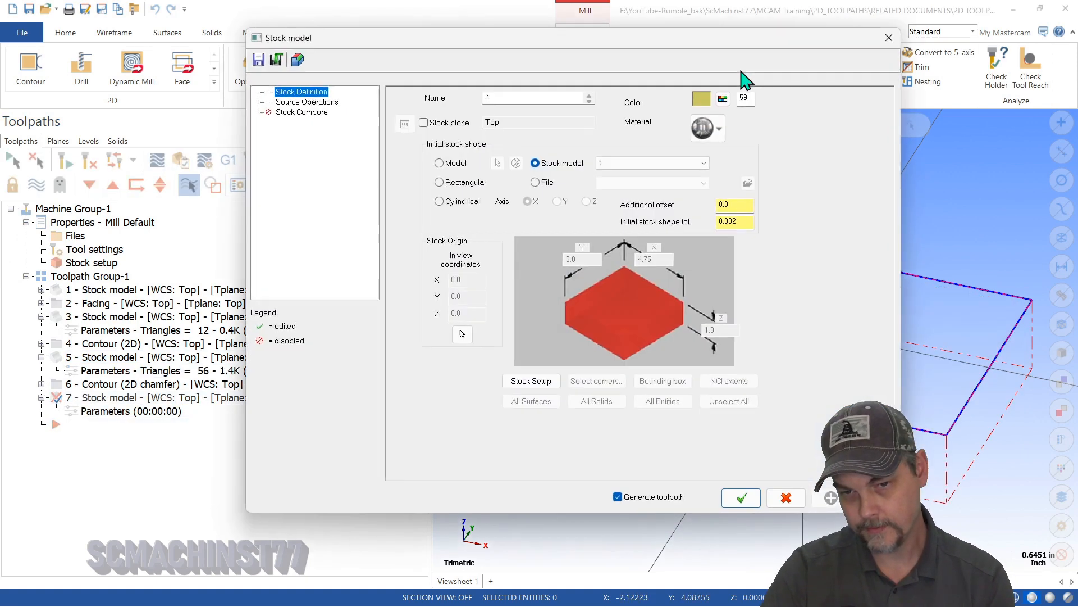
{"action": "left_click", "coordinate": [618, 162]}
{"action": "left_click", "coordinate": [618, 194]}
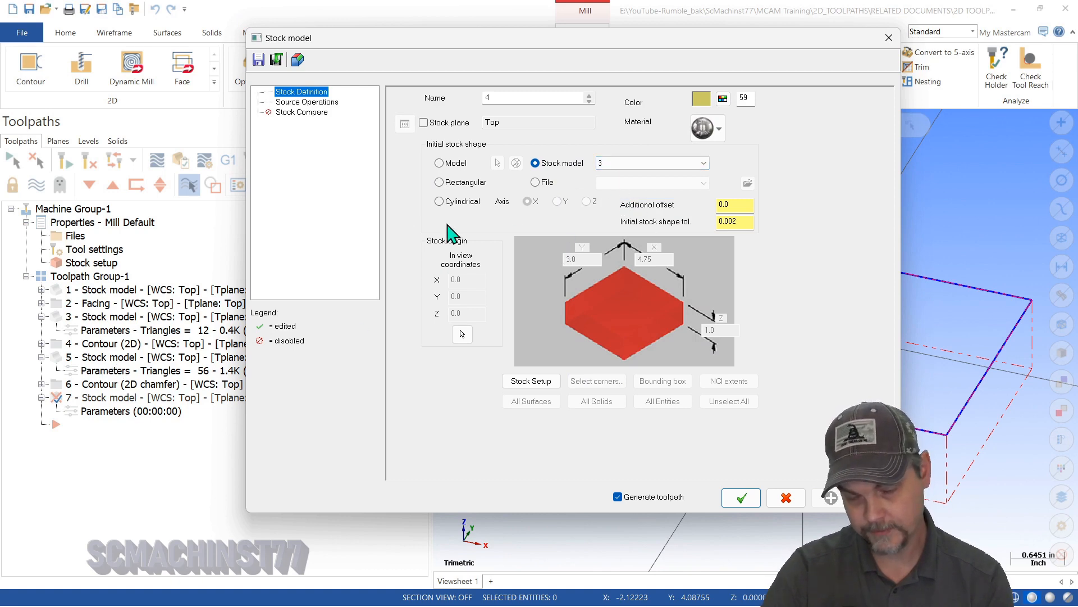
- Set the fourth stock model's color to magenta, number 13
{"action": "left_click", "coordinate": [723, 99]}
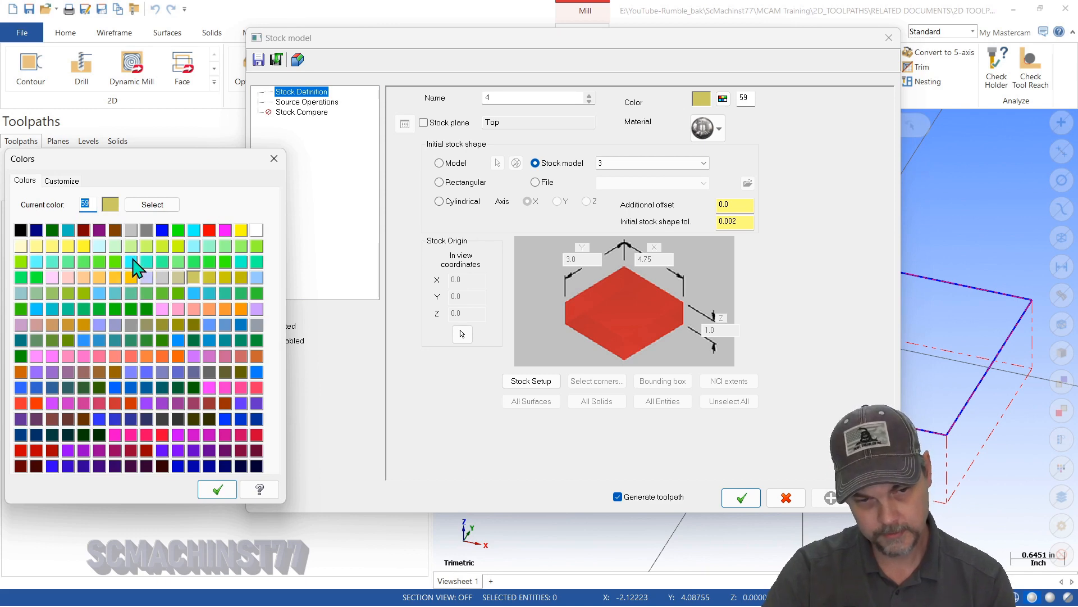
{"action": "left_click", "coordinate": [225, 230]}
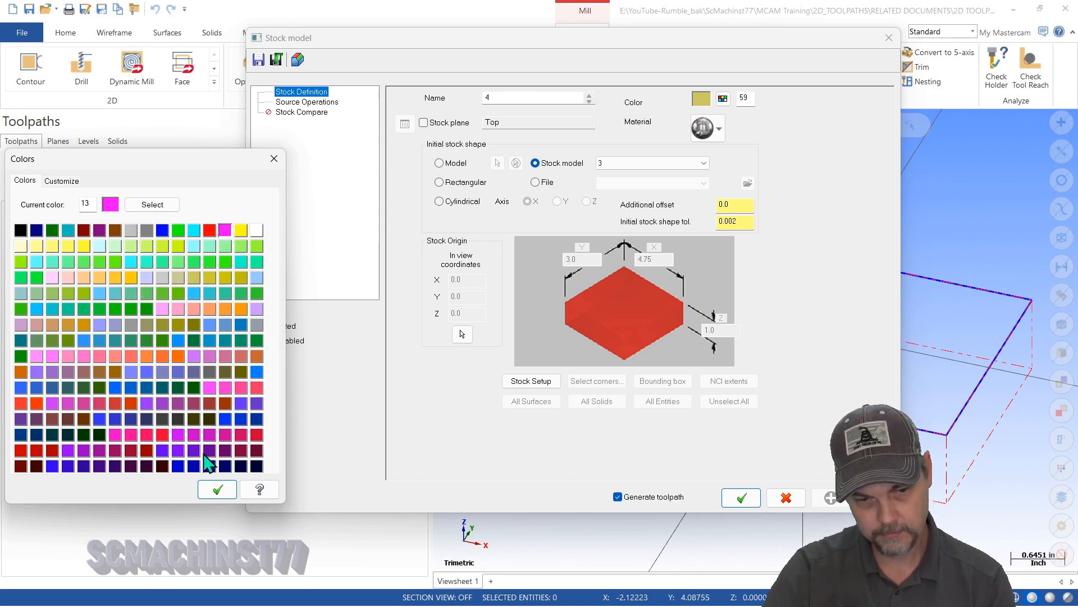
{"action": "left_click", "coordinate": [217, 489]}
- Compute the fourth stock model from only the 2D chamfer contour operation and generate it
{"action": "left_click", "coordinate": [306, 102]}
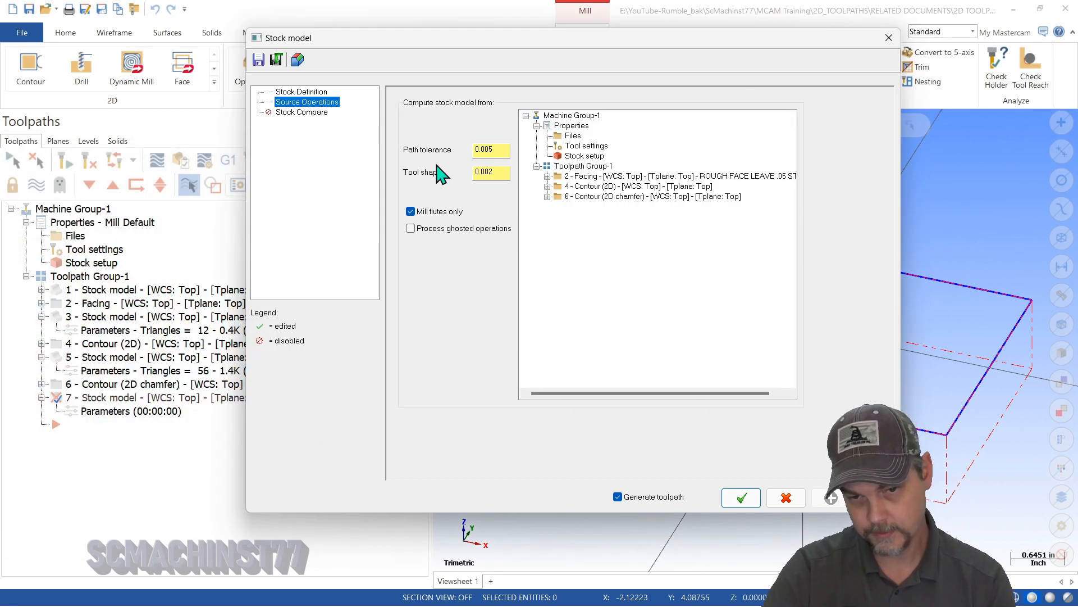
{"action": "left_click", "coordinate": [582, 197]}
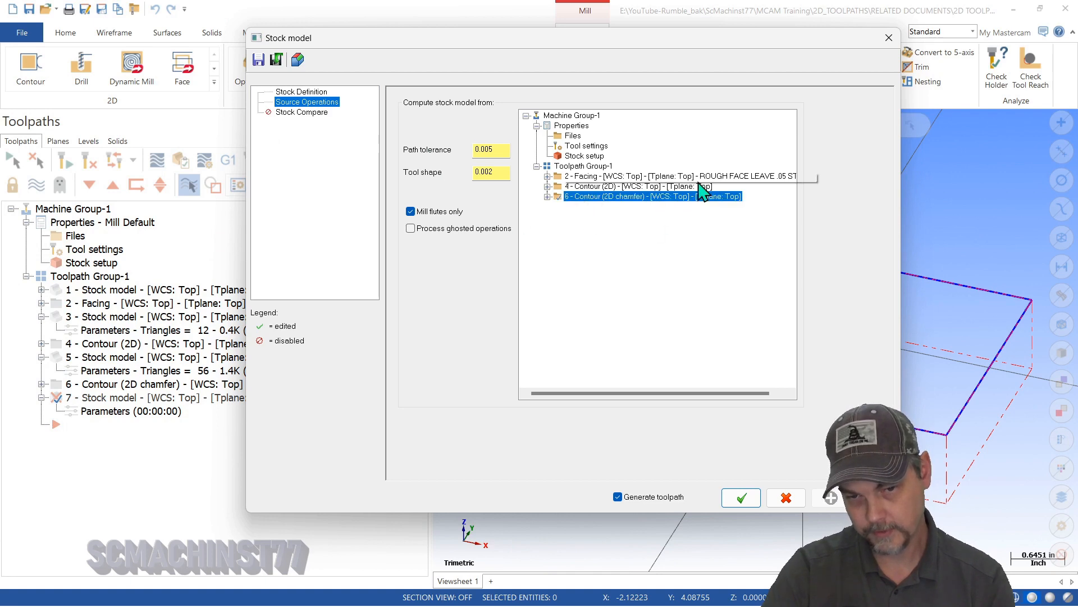
{"action": "left_click", "coordinate": [742, 498]}
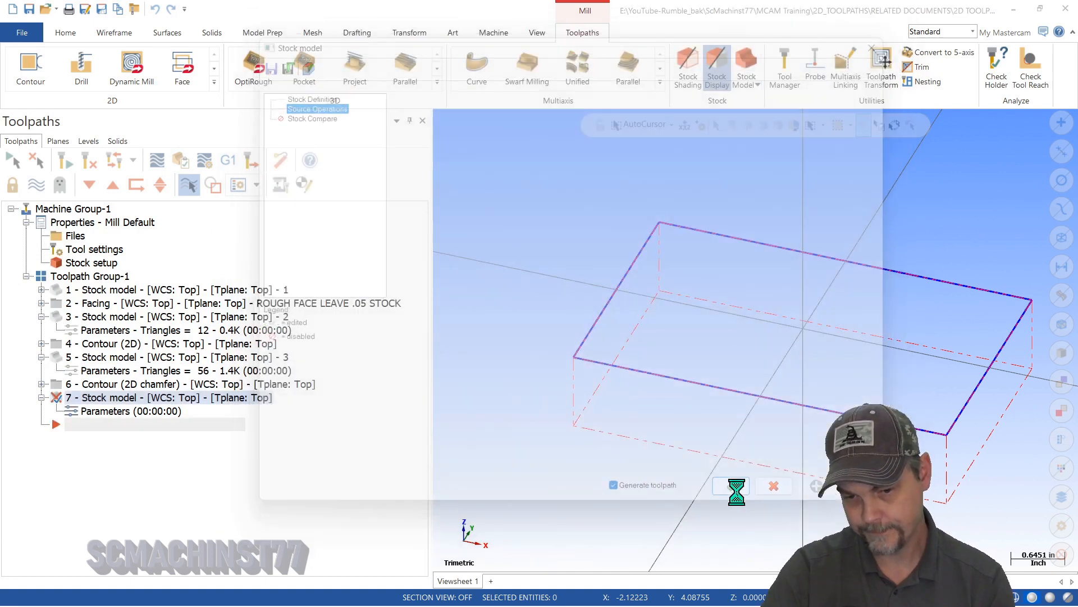
- Collapse the entries of stock models 3 and 2 in the toolpath group and view the part isometrically
{"action": "middle_click_drag", "start_coordinate": [824, 458], "coordinate": [722, 462]}
{"action": "key", "text": "alt+7"}
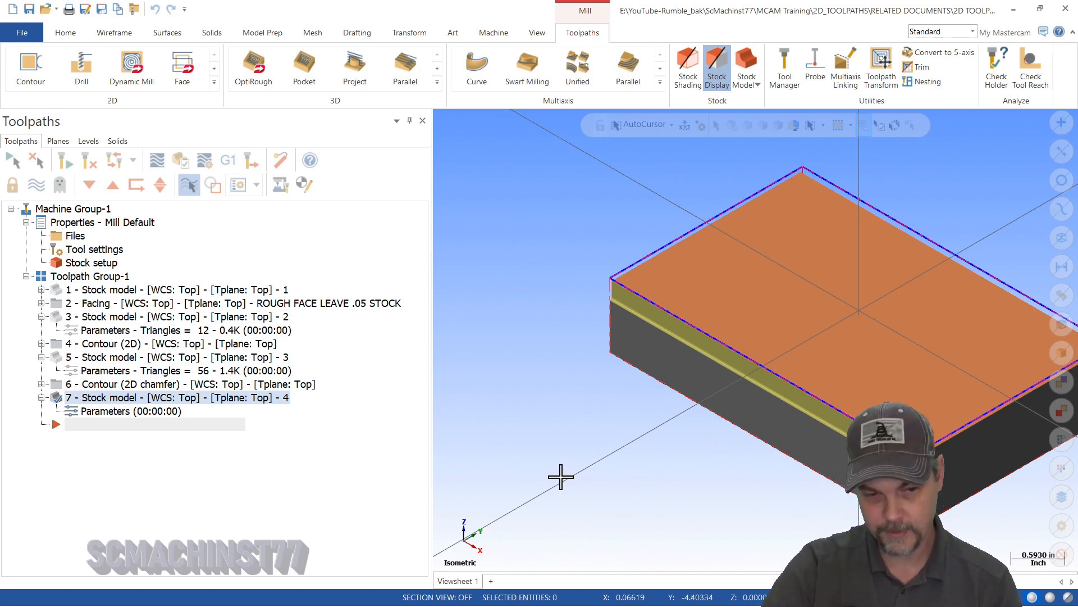
{"action": "left_click", "coordinate": [41, 358]}
{"action": "left_click", "coordinate": [41, 316]}
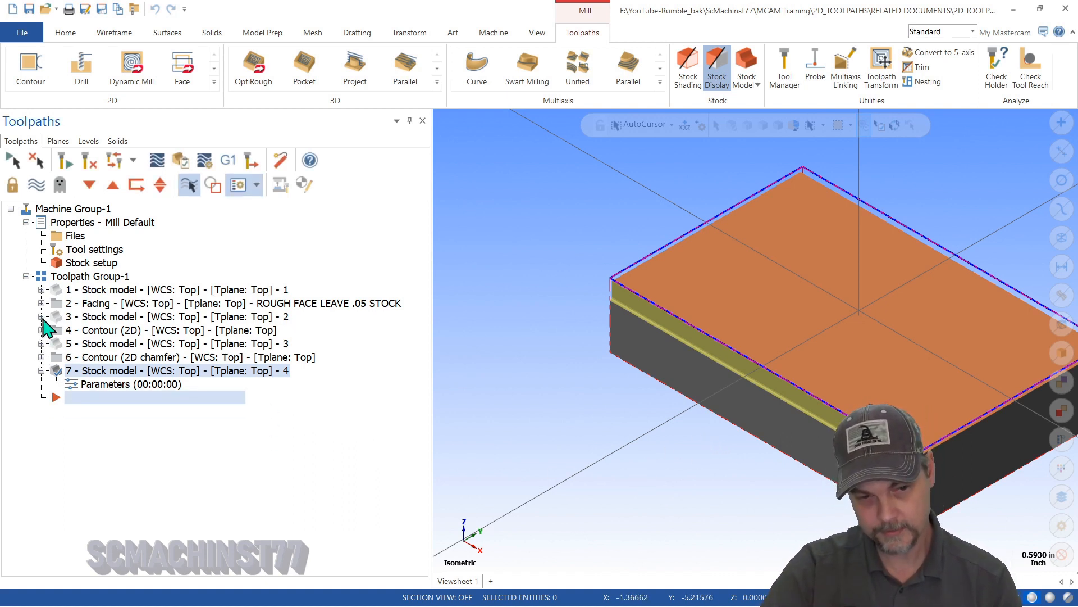
{"action": "scroll", "coordinate": [539, 374], "scroll_direction": "down", "scroll_amount": 3}
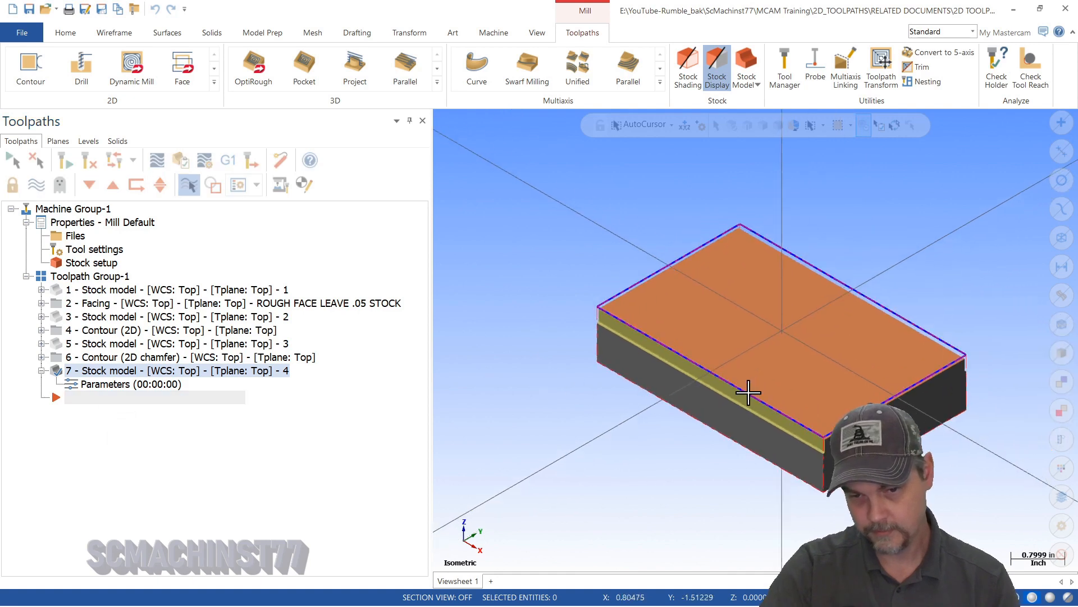
- Review the 2D chamfer operation's linking parameters and its chained edges
{"action": "scroll", "coordinate": [752, 390], "scroll_direction": "up", "scroll_amount": 3}
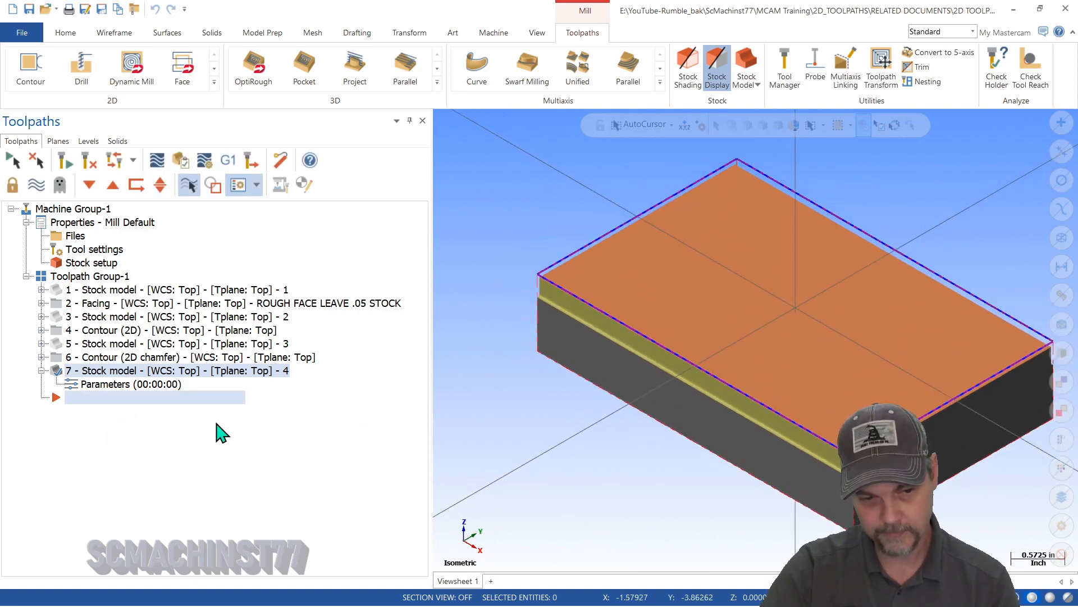
{"action": "left_click", "coordinate": [42, 357]}
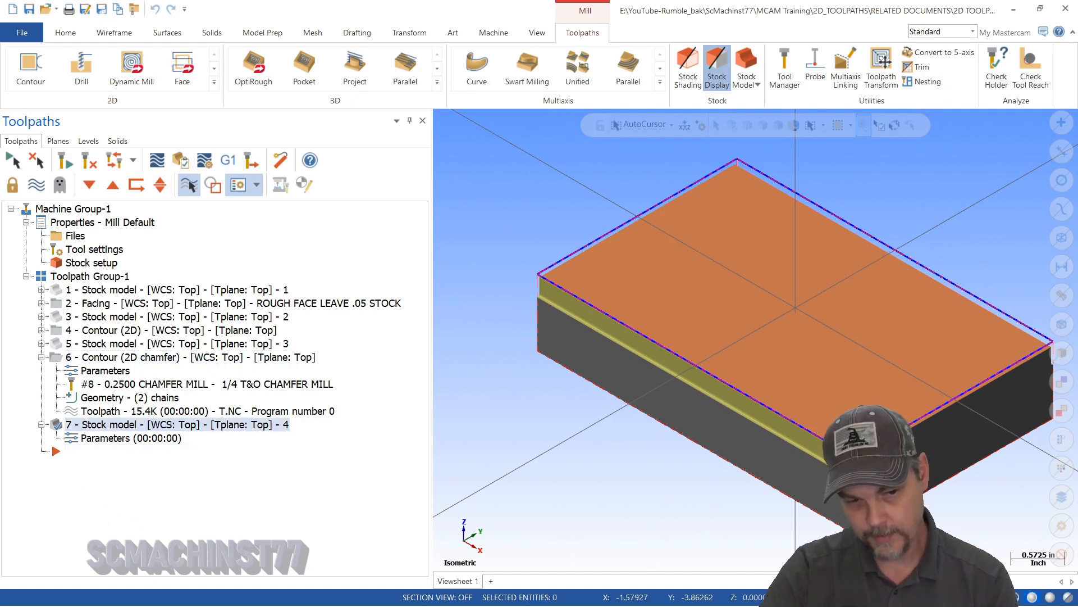
{"action": "left_click", "coordinate": [128, 368]}
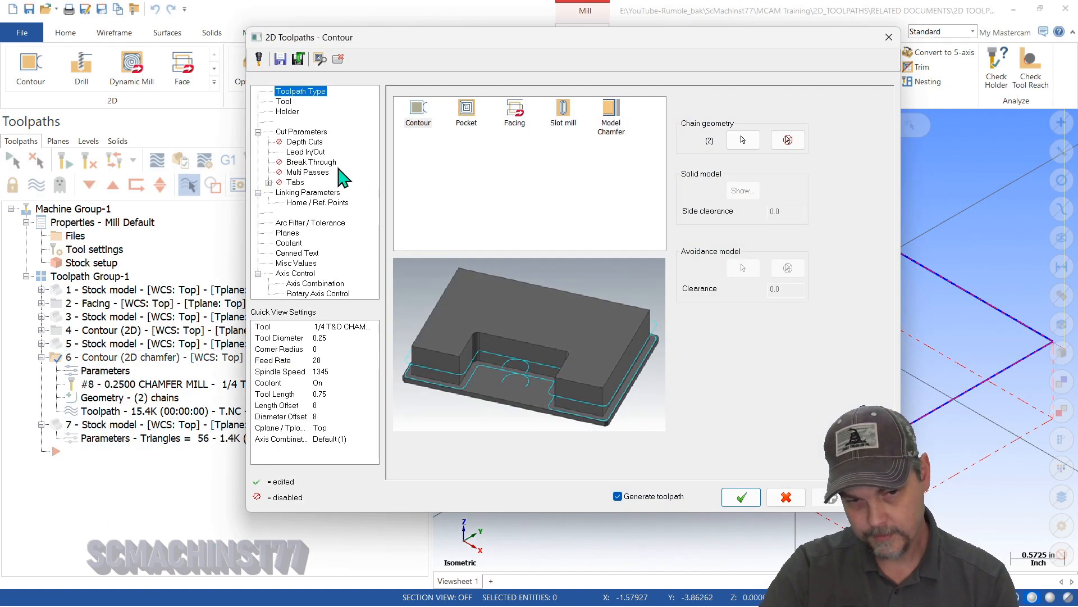
{"action": "left_click", "coordinate": [322, 192]}
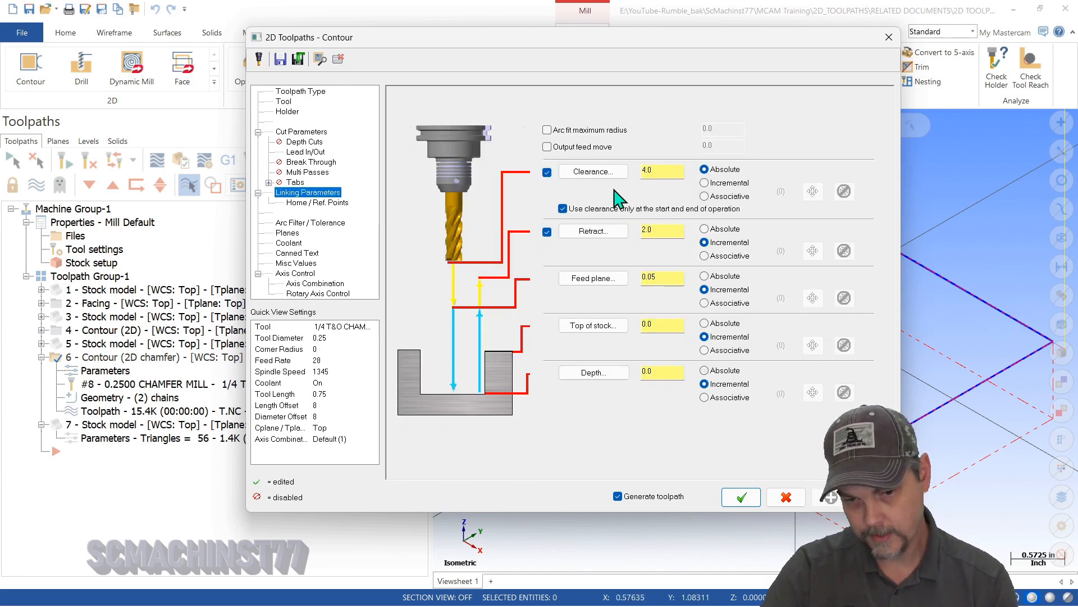
{"action": "left_click_drag", "start_coordinate": [598, 45], "coordinate": [323, 33]}
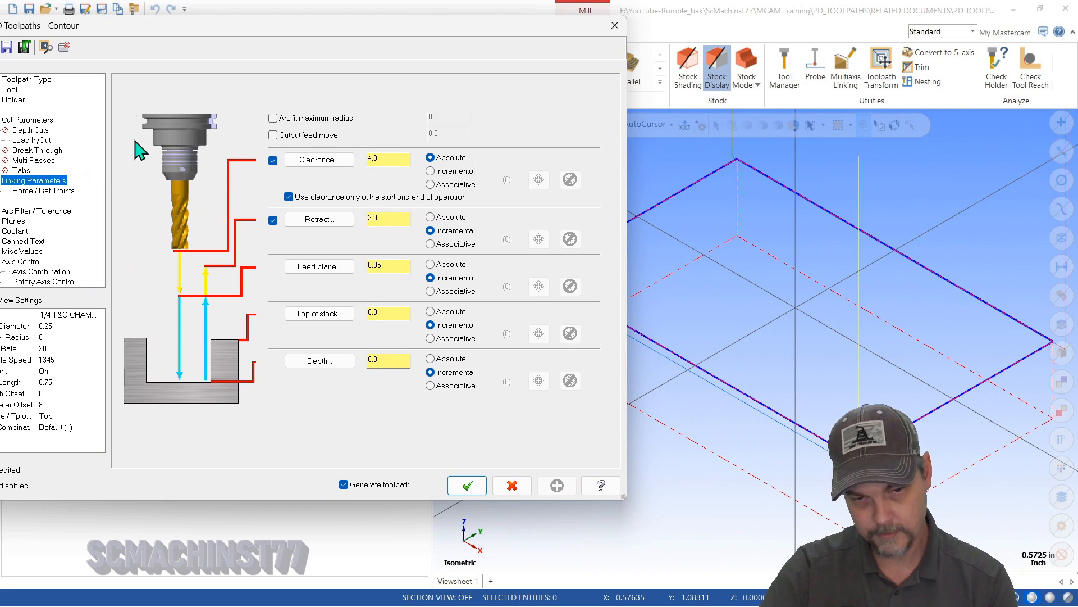
{"action": "left_click", "coordinate": [26, 79]}
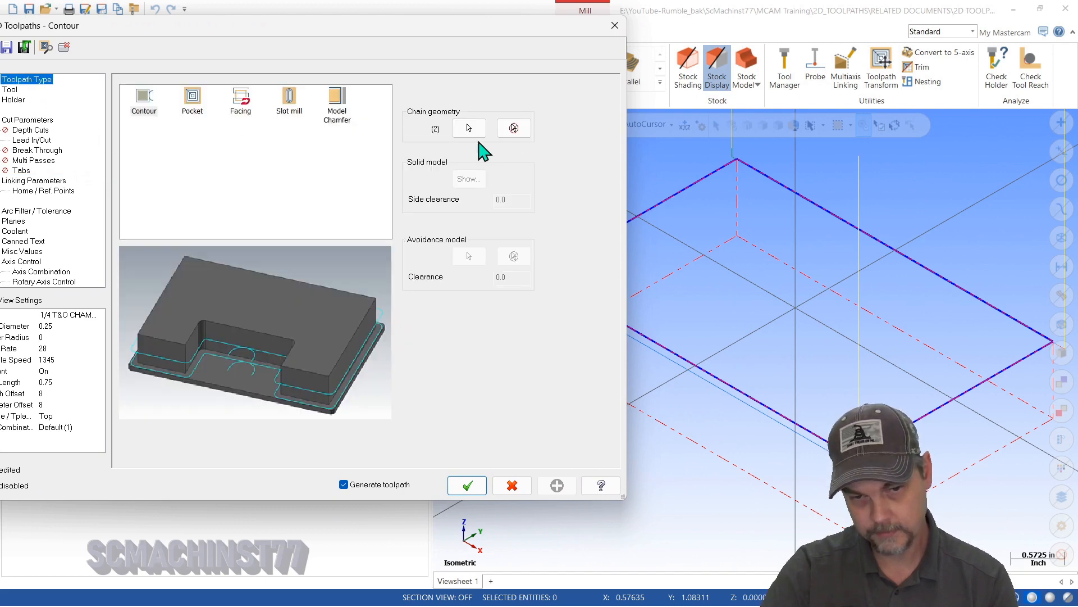
{"action": "left_click", "coordinate": [469, 126]}
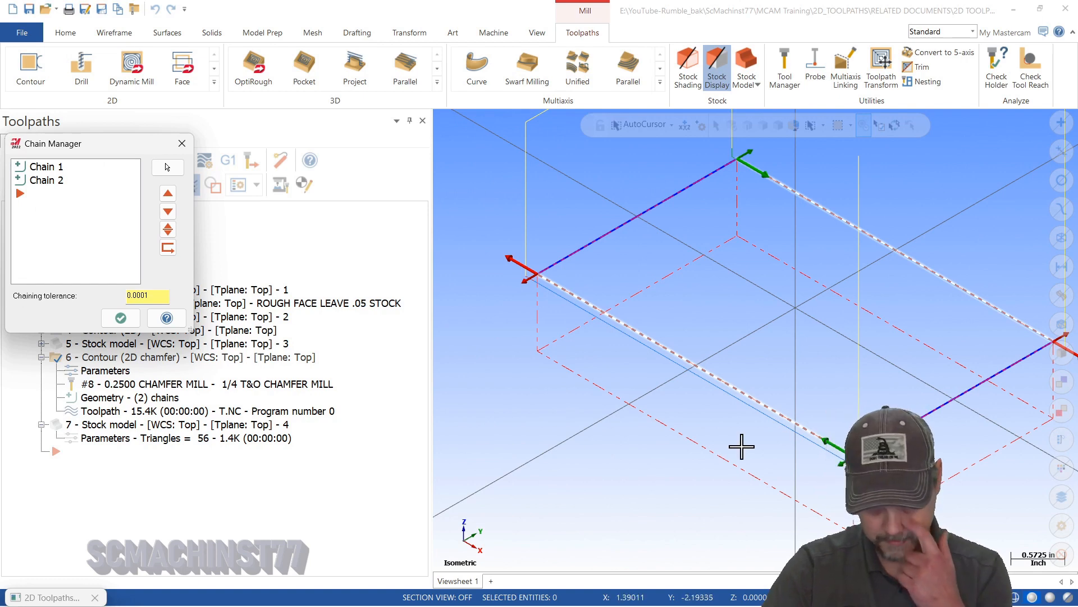
{"action": "left_click", "coordinate": [121, 318]}
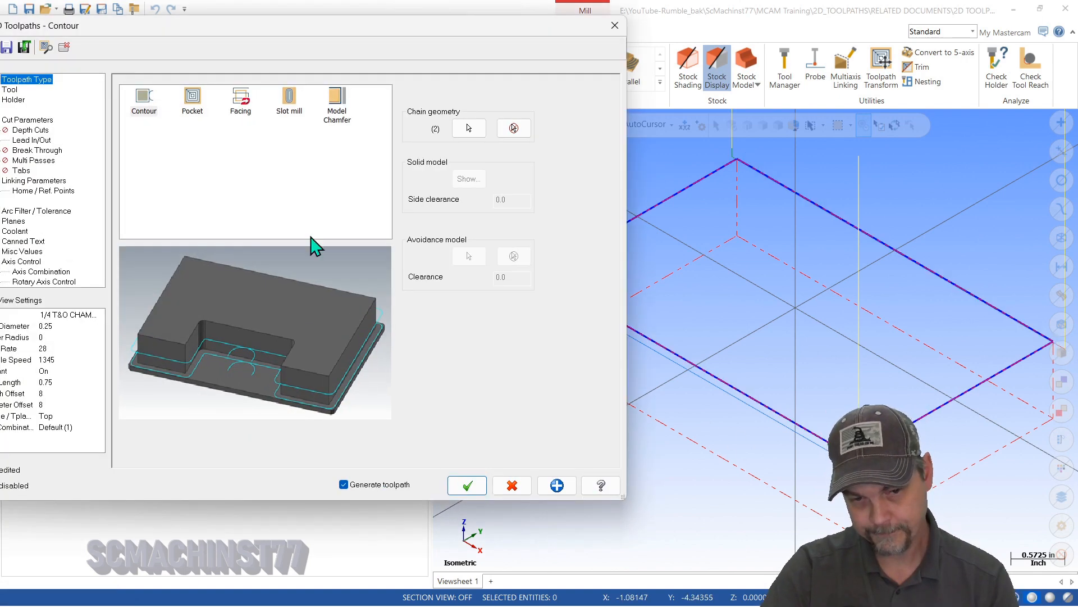
{"action": "left_click_drag", "start_coordinate": [145, 32], "coordinate": [310, 18]}
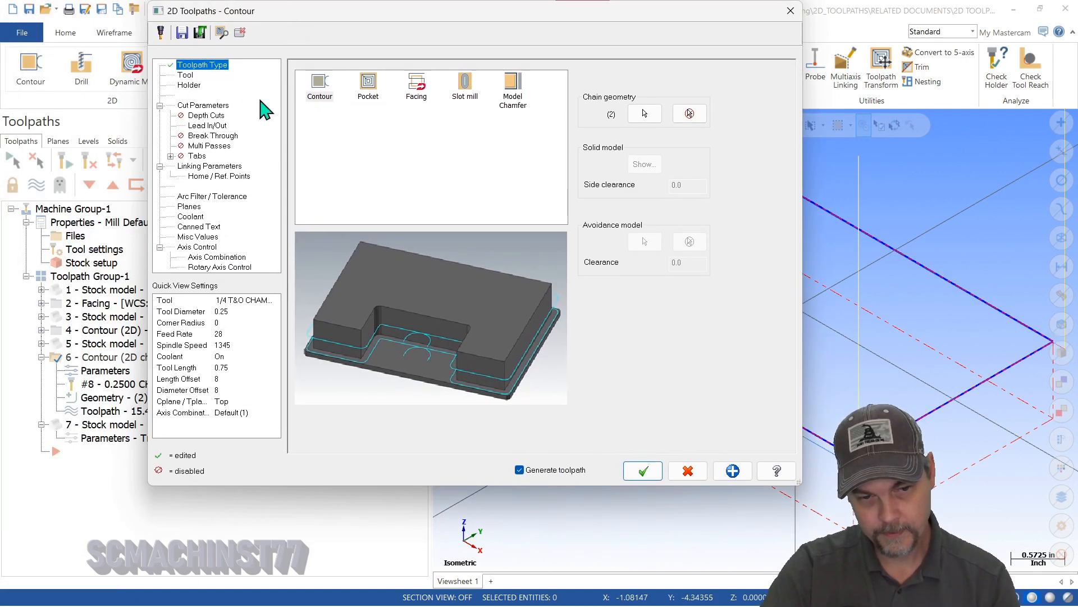
- Check the chamfer operation's cut parameters, close its settings and regenerate all dirty operations
{"action": "left_click", "coordinate": [203, 106]}
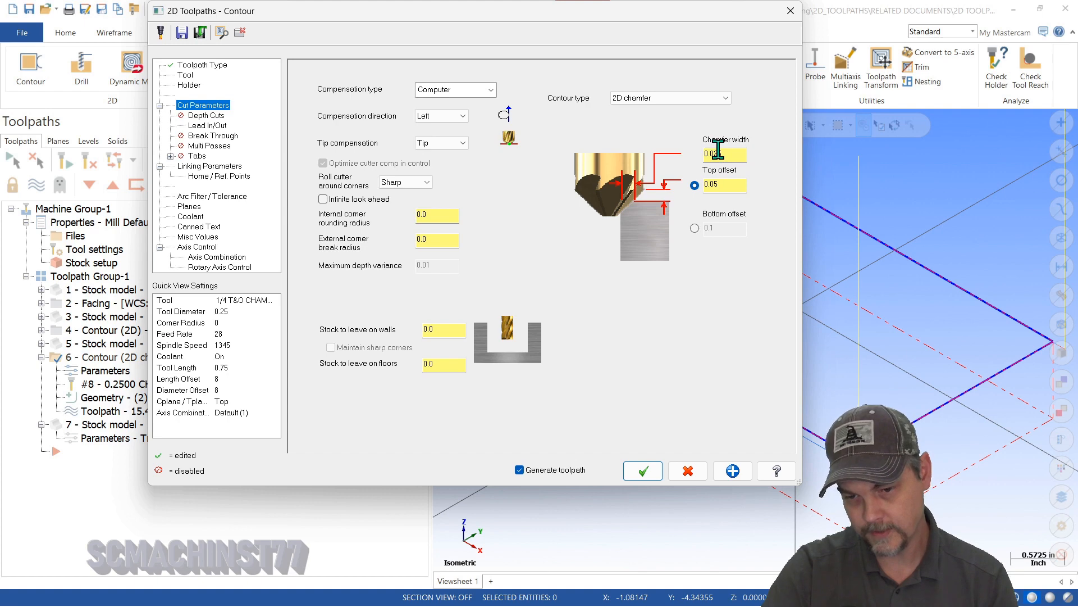
{"action": "left_click", "coordinate": [677, 470]}
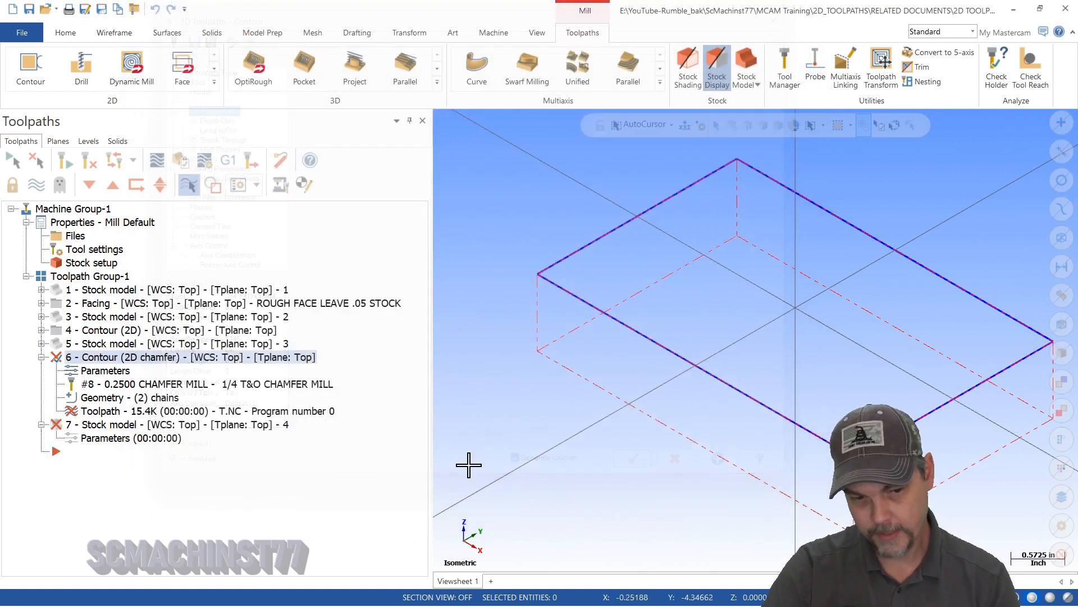
{"action": "left_click", "coordinate": [89, 161]}
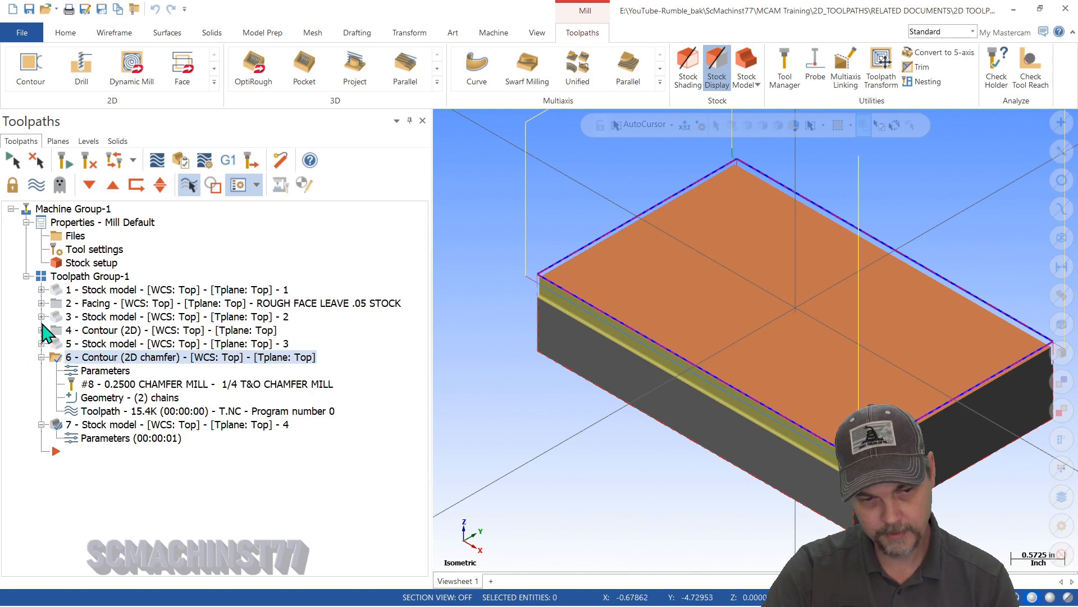
- Review the facing operation's tool, linking and cut parameters, including depth and floor stock, and leave without changes
{"action": "left_click", "coordinate": [41, 303]}
{"action": "left_click", "coordinate": [114, 316]}
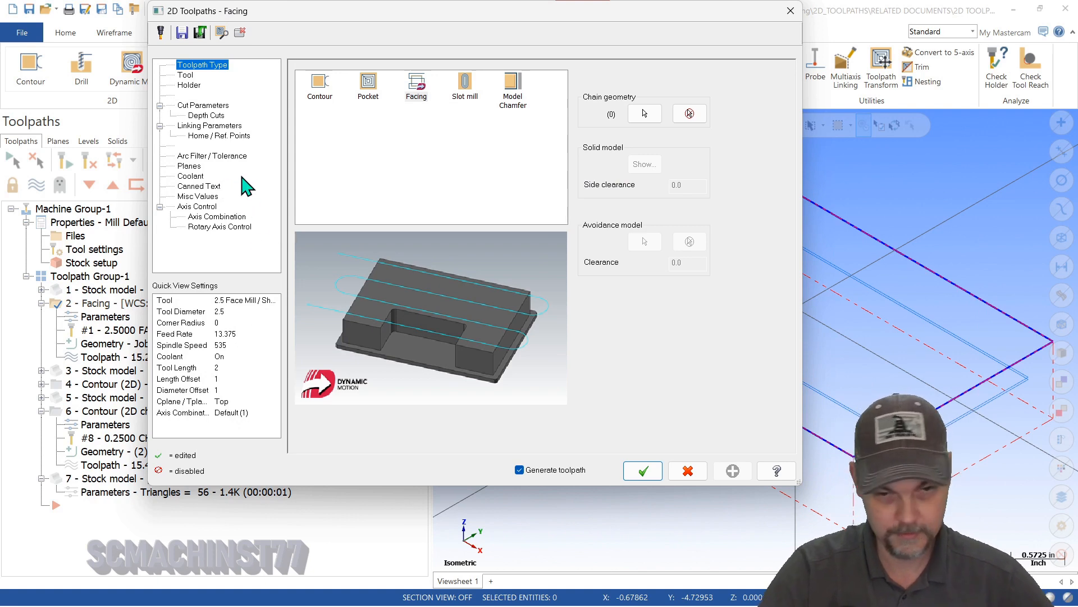
{"action": "left_click", "coordinate": [186, 76]}
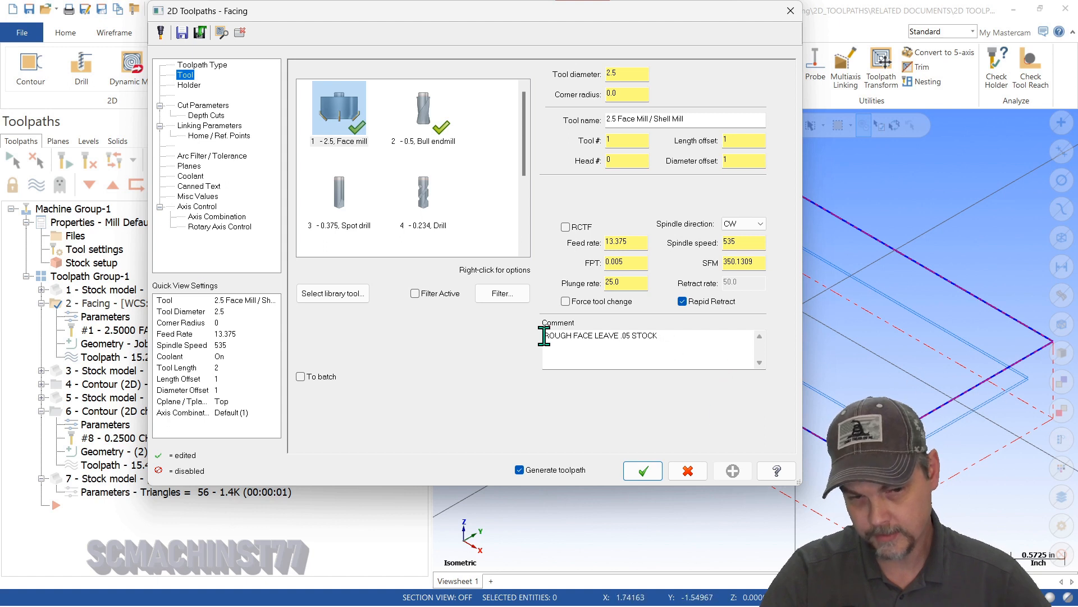
{"action": "left_click", "coordinate": [208, 127]}
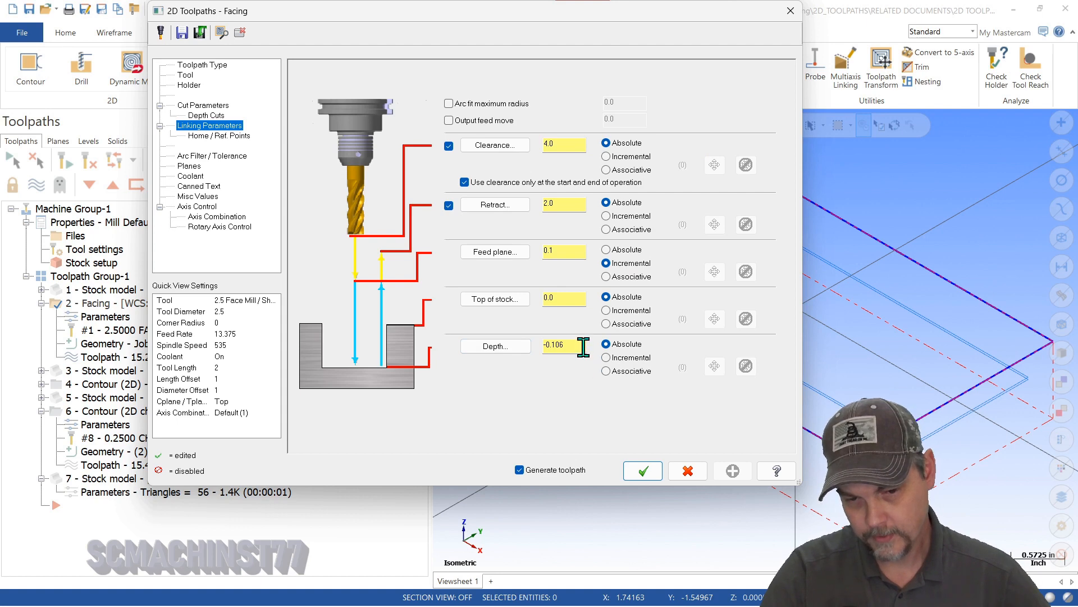
{"action": "left_click", "coordinate": [196, 107]}
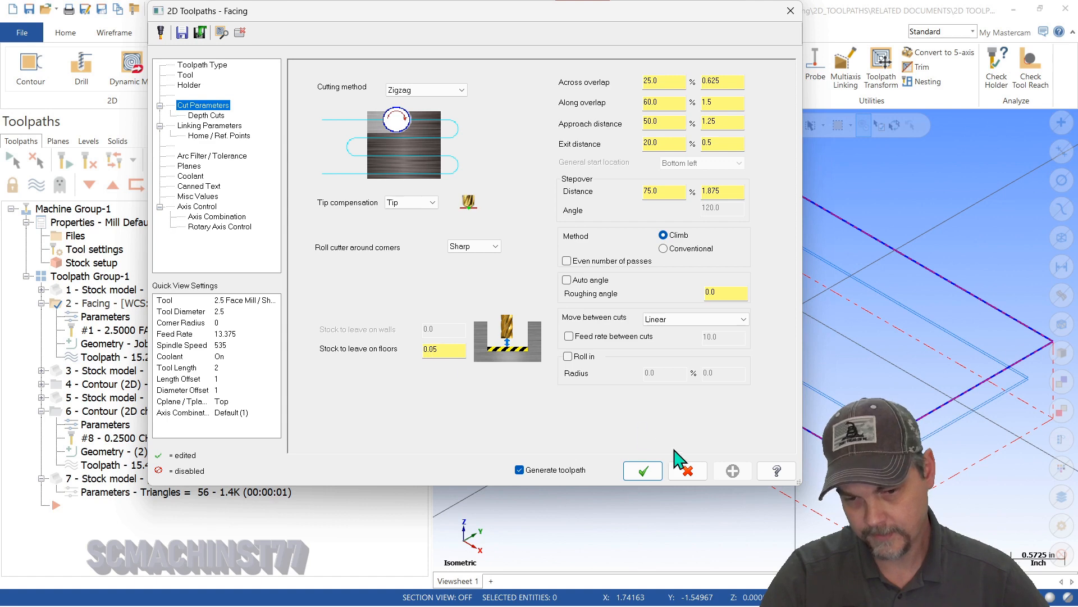
{"action": "left_click", "coordinate": [686, 471]}
{"action": "scroll", "coordinate": [640, 424], "scroll_direction": "down", "scroll_amount": 1}
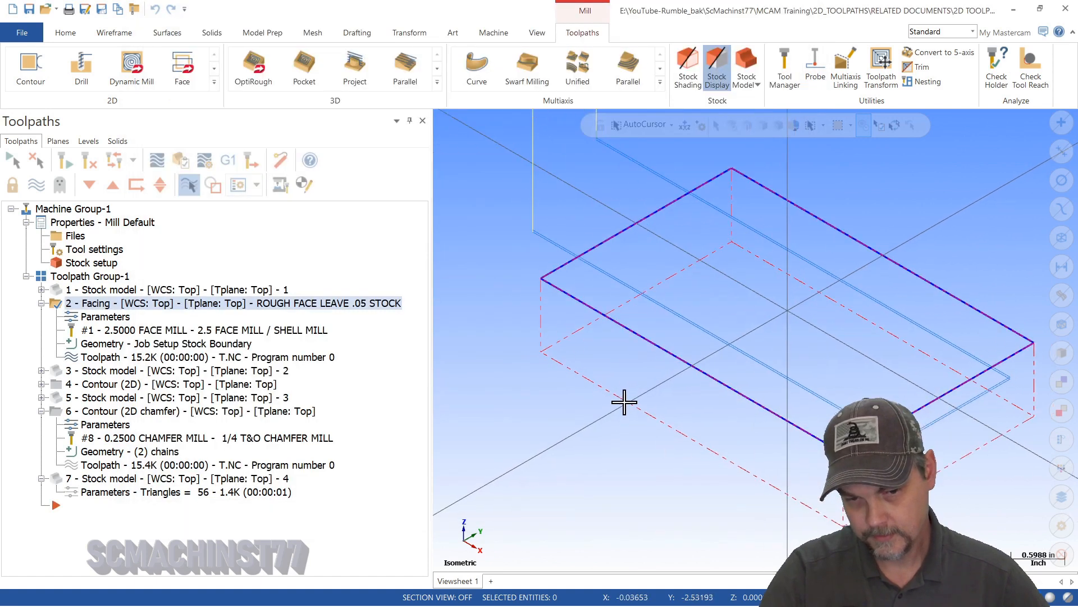
{"action": "scroll", "coordinate": [612, 404], "scroll_direction": "up", "scroll_amount": 1}
{"action": "scroll", "coordinate": [604, 407], "scroll_direction": "down", "scroll_amount": 1}
{"action": "scroll", "coordinate": [605, 407], "scroll_direction": "up", "scroll_amount": 1}
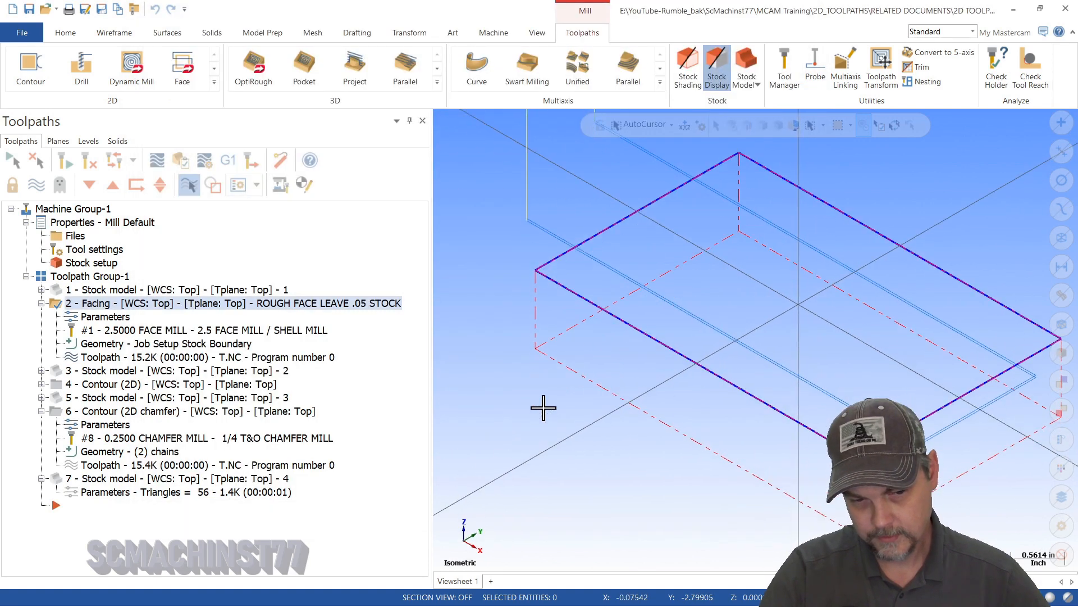
- Recheck the 2D chamfer operation's chamfer width, offset and linking depths without changing them
{"action": "left_click", "coordinate": [93, 412]}
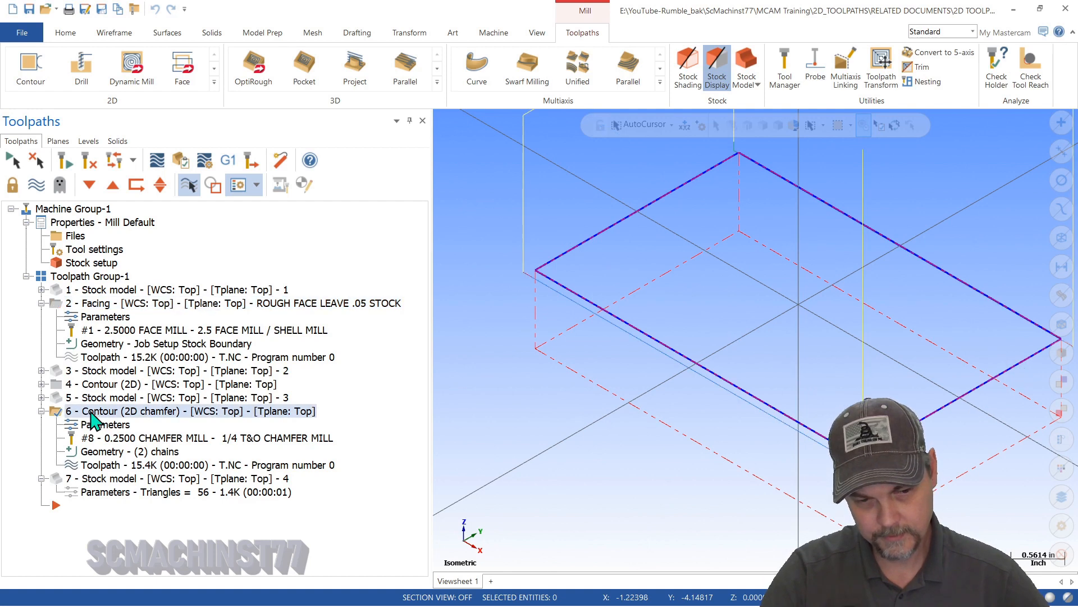
{"action": "left_click", "coordinate": [104, 425]}
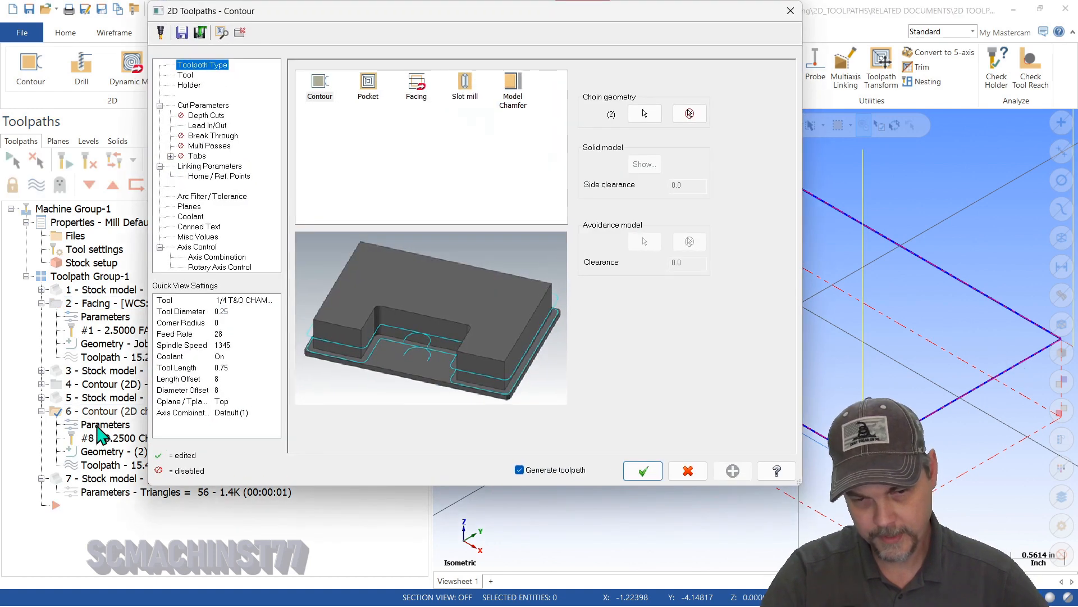
{"action": "left_click", "coordinate": [205, 106]}
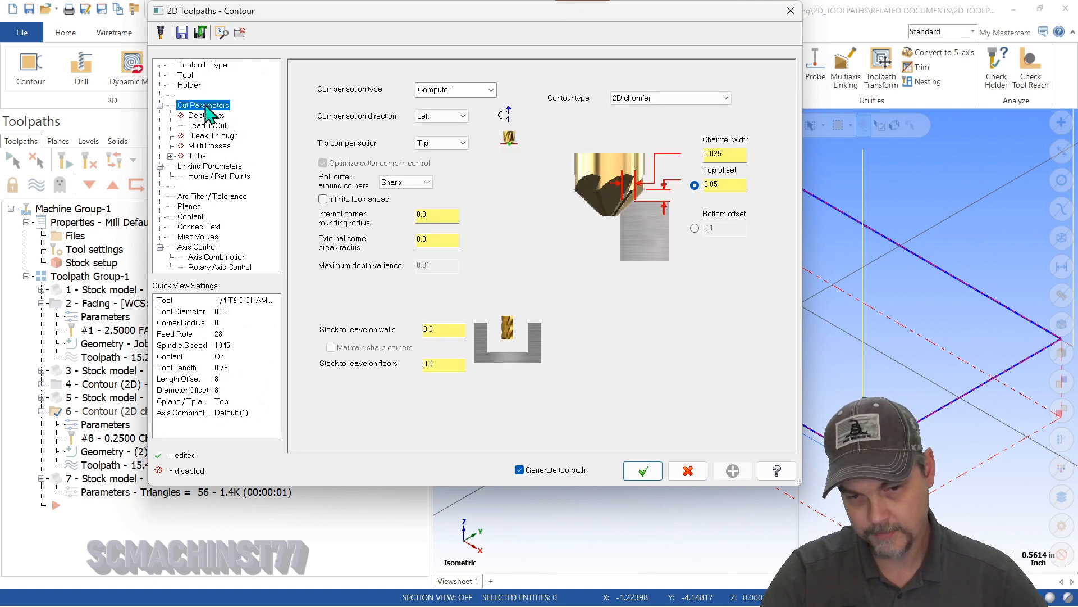
{"action": "left_click", "coordinate": [218, 167]}
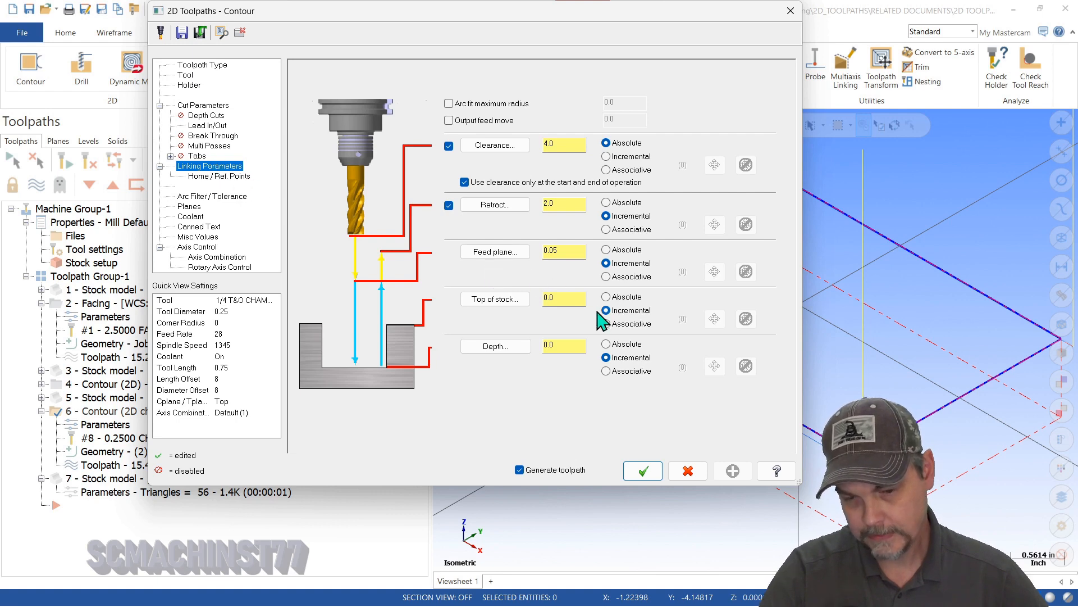
{"action": "left_click", "coordinate": [688, 470]}
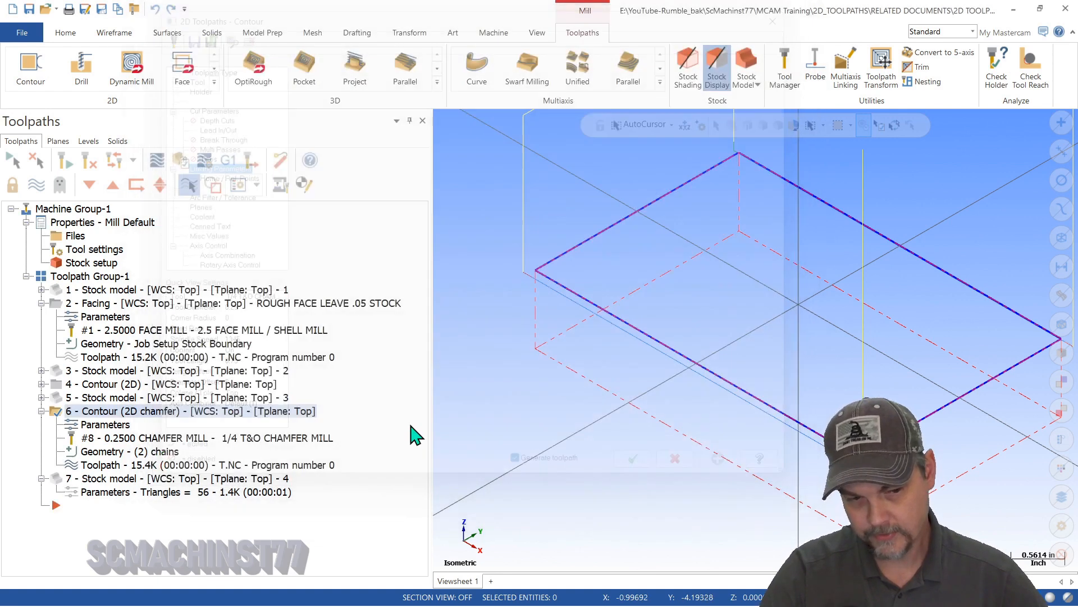
- Check the 2D contour operation's cut parameters for the stock left on walls and floors, without changing them
{"action": "left_click", "coordinate": [41, 383]}
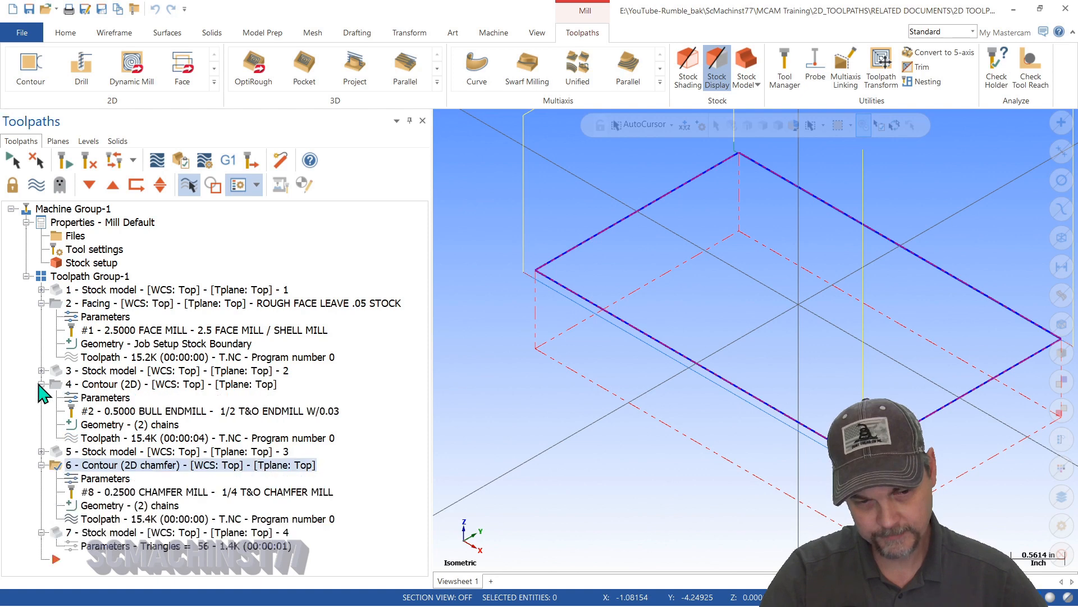
{"action": "left_click", "coordinate": [104, 399]}
{"action": "left_click", "coordinate": [211, 105]}
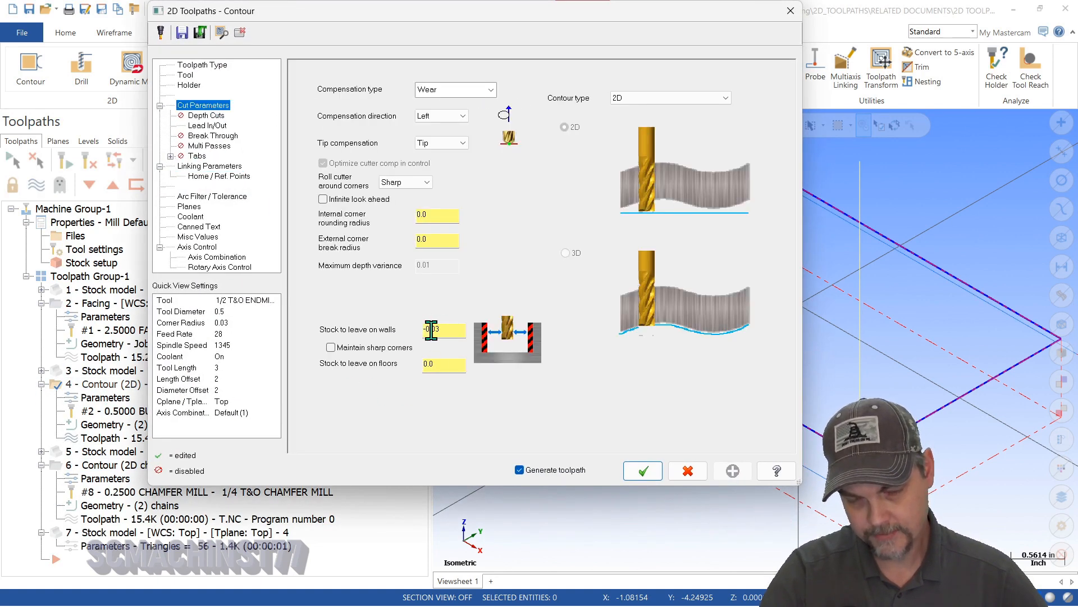
{"action": "left_click", "coordinate": [689, 470]}
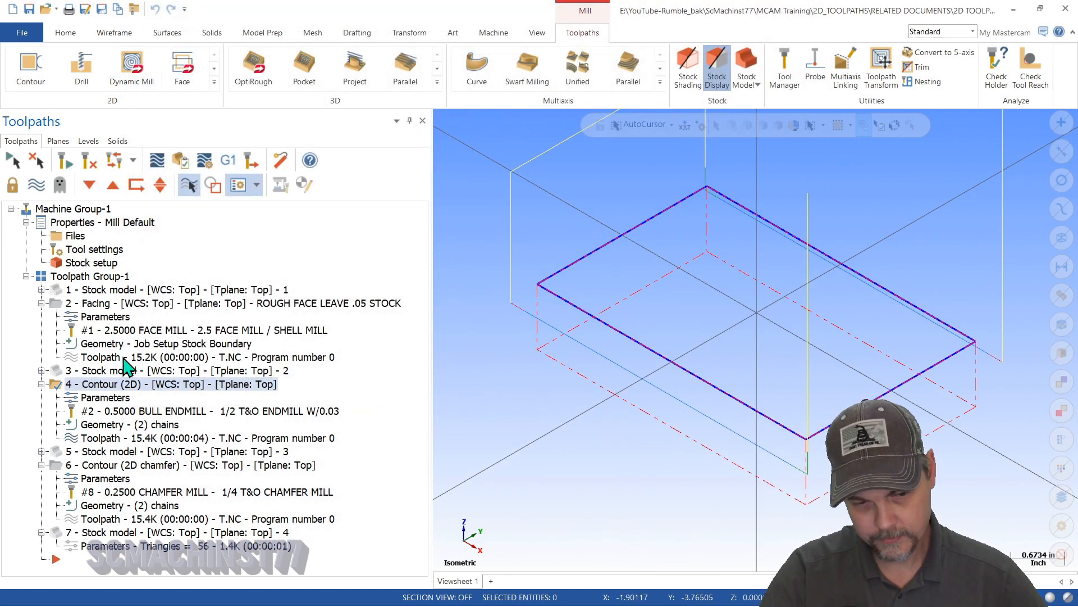
- Display stock model 4 and examine its top edges from the front and right for the chamfer, ending in the isometric view
{"action": "left_click", "coordinate": [120, 533]}
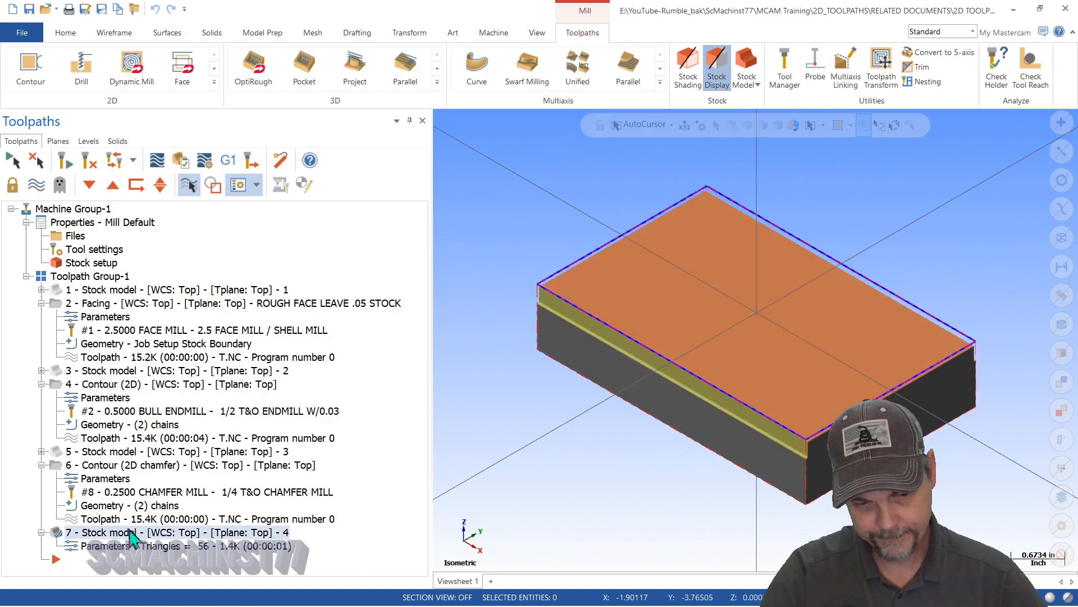
{"action": "scroll", "coordinate": [712, 435], "scroll_direction": "up", "scroll_amount": 3}
{"action": "middle_click_drag", "start_coordinate": [713, 436], "coordinate": [795, 381]}
{"action": "scroll", "coordinate": [948, 350], "scroll_direction": "up", "scroll_amount": 1}
{"action": "scroll", "coordinate": [947, 349], "scroll_direction": "up", "scroll_amount": 5}
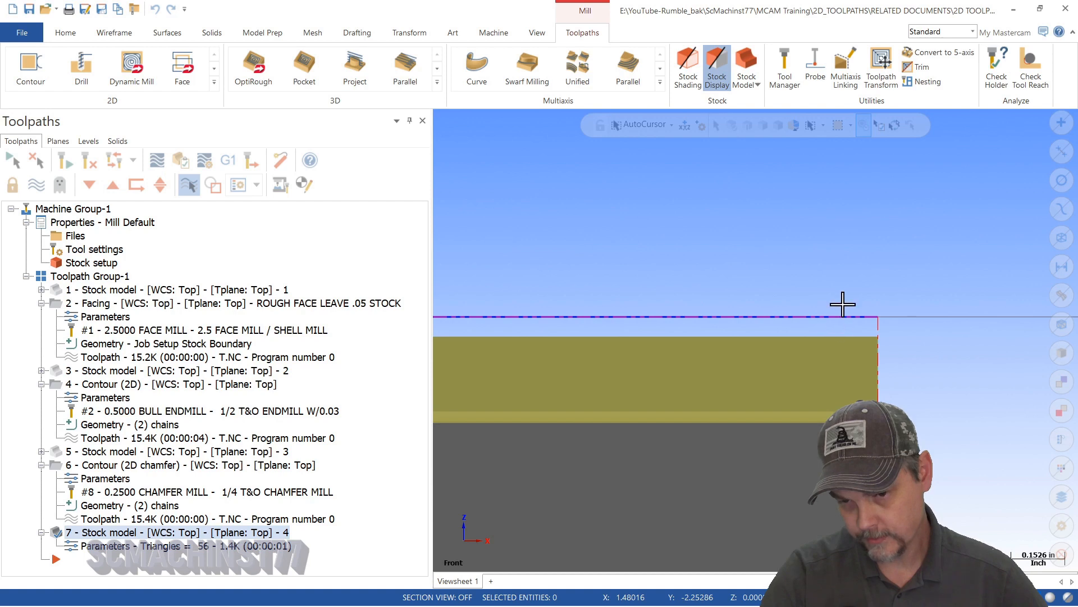
{"action": "middle_click_drag", "start_coordinate": [840, 304], "coordinate": [837, 313]}
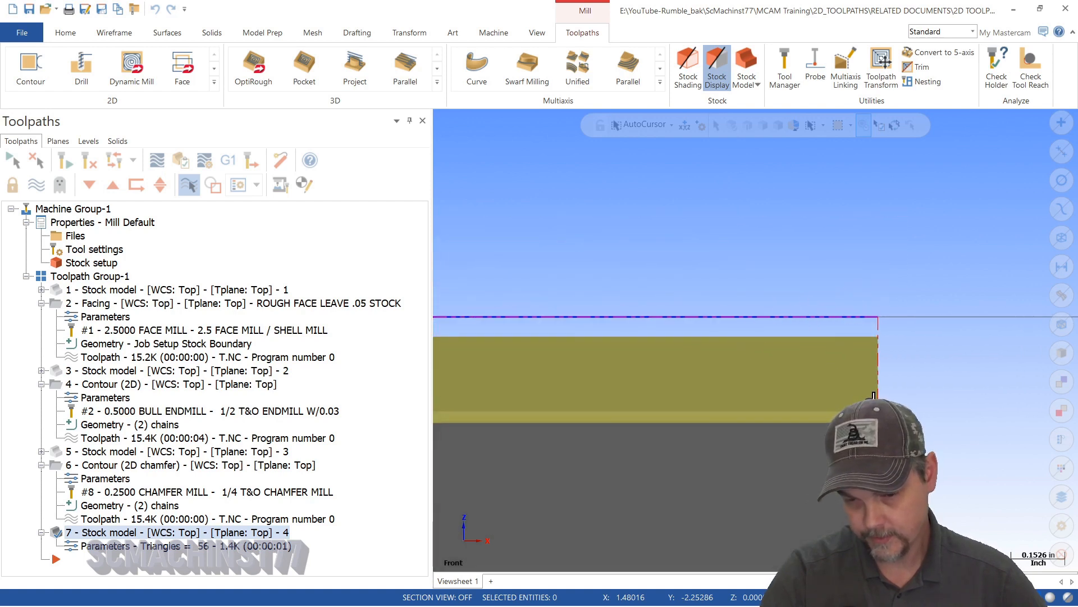
{"action": "middle_click_drag", "start_coordinate": [867, 393], "coordinate": [616, 394]}
{"action": "scroll", "coordinate": [568, 345], "scroll_direction": "up", "scroll_amount": 4}
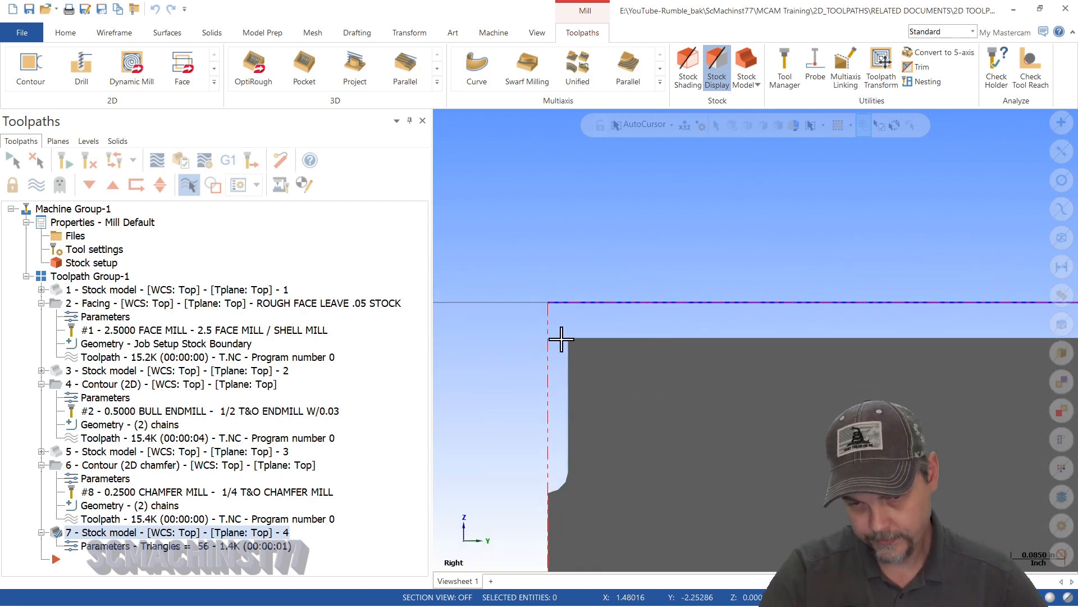
{"action": "scroll", "coordinate": [630, 328], "scroll_direction": "down", "scroll_amount": 3}
{"action": "right_click", "coordinate": [522, 260]}
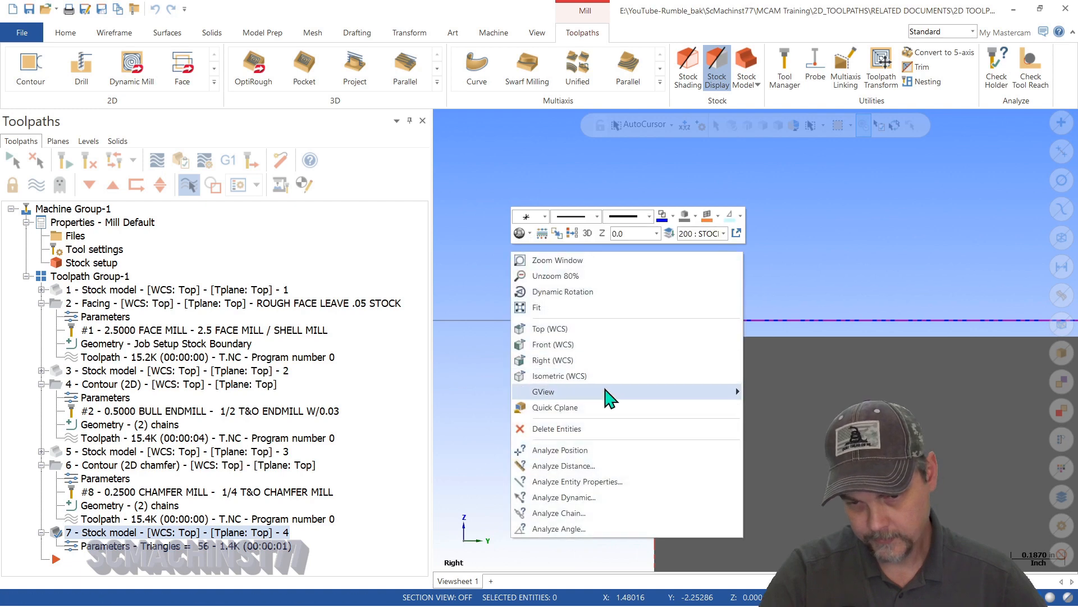
{"action": "left_click", "coordinate": [609, 380]}
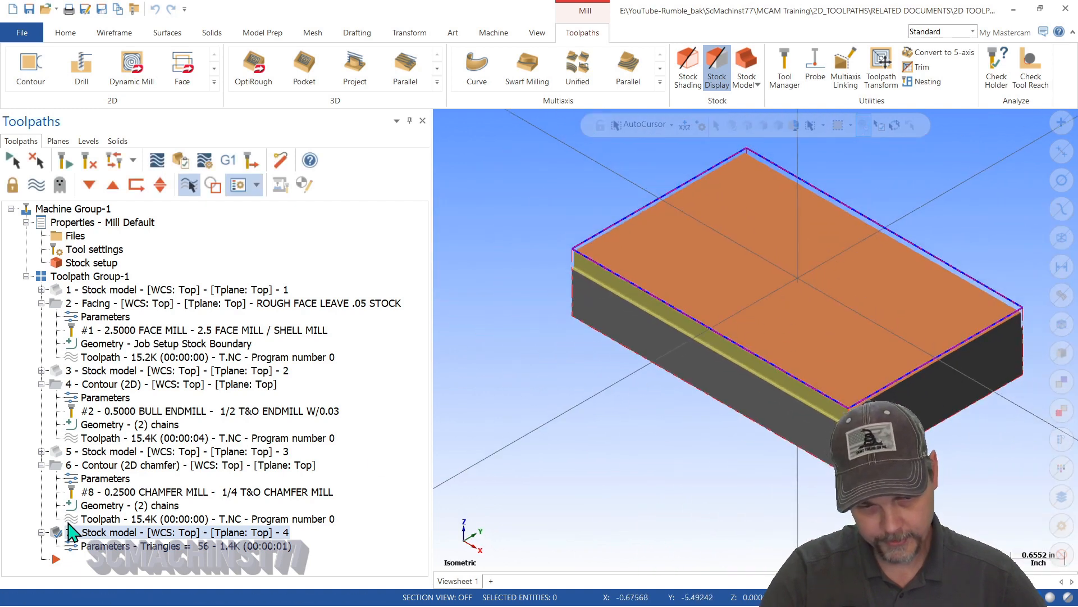
- Set the 2D chamfer operation's incremental depth to -.106 and accept the change
{"action": "left_click", "coordinate": [105, 479]}
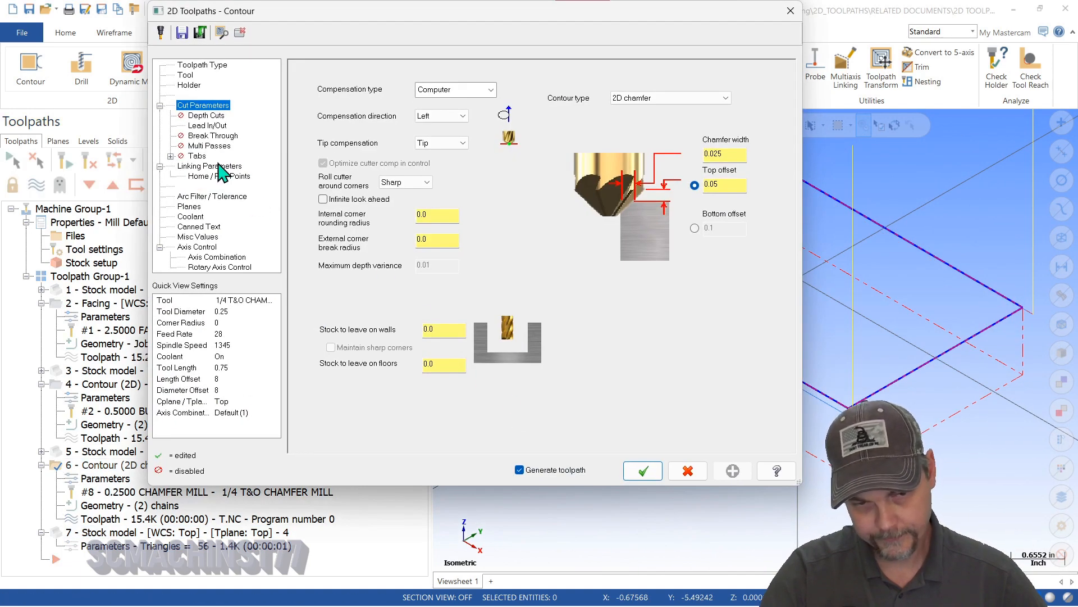
{"action": "left_click", "coordinate": [222, 166]}
{"action": "double_click", "coordinate": [566, 345]}
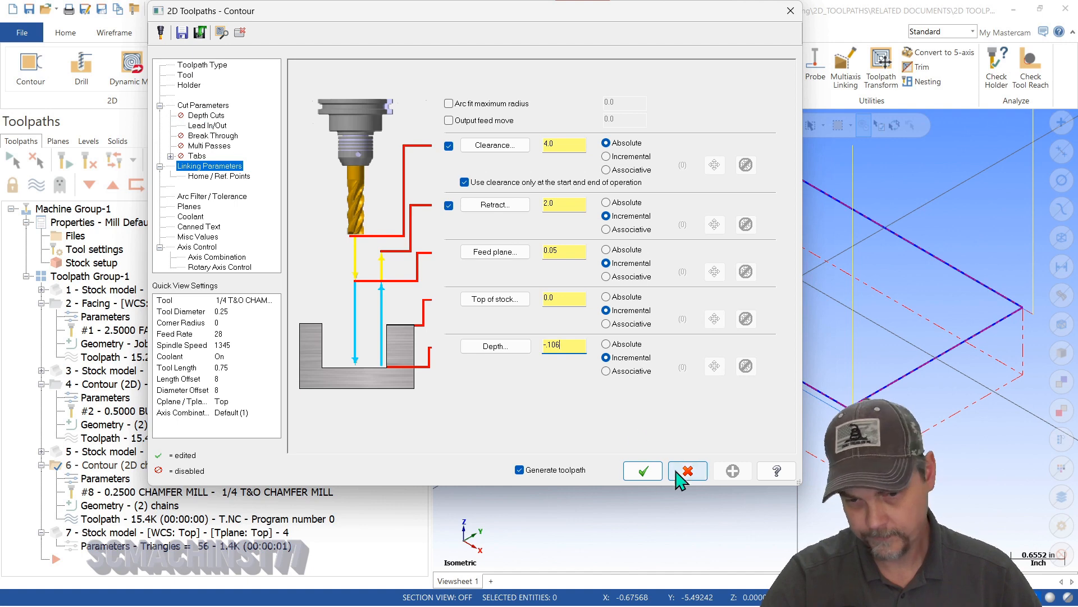
{"action": "left_click", "coordinate": [644, 472]}
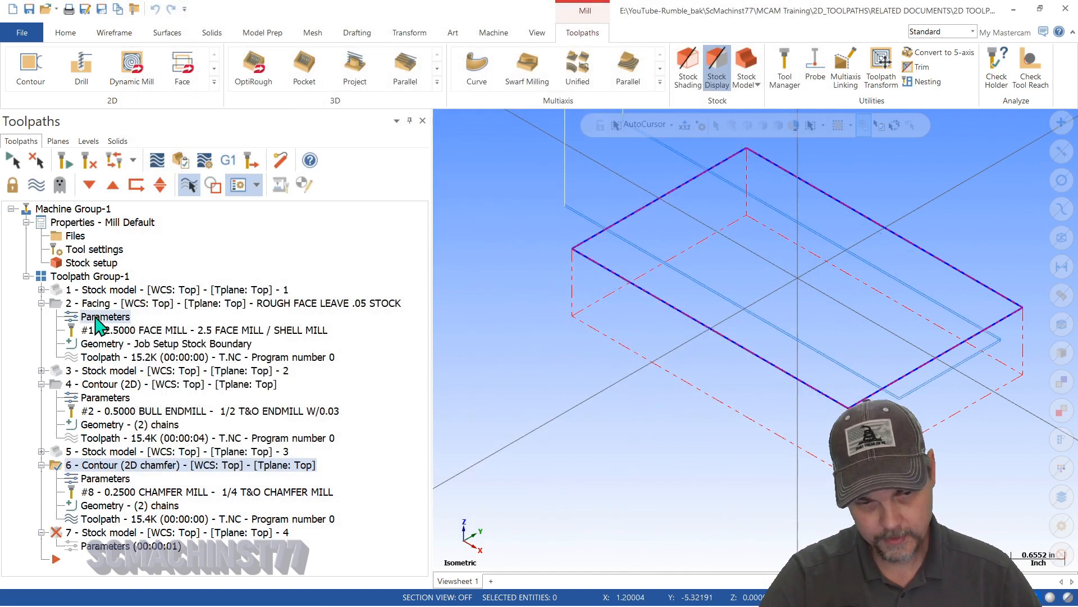
- Check the facing operation's linking depths and the stock left on floors in its cut parameters, without changing them
{"action": "left_click", "coordinate": [98, 320]}
{"action": "left_click", "coordinate": [226, 127]}
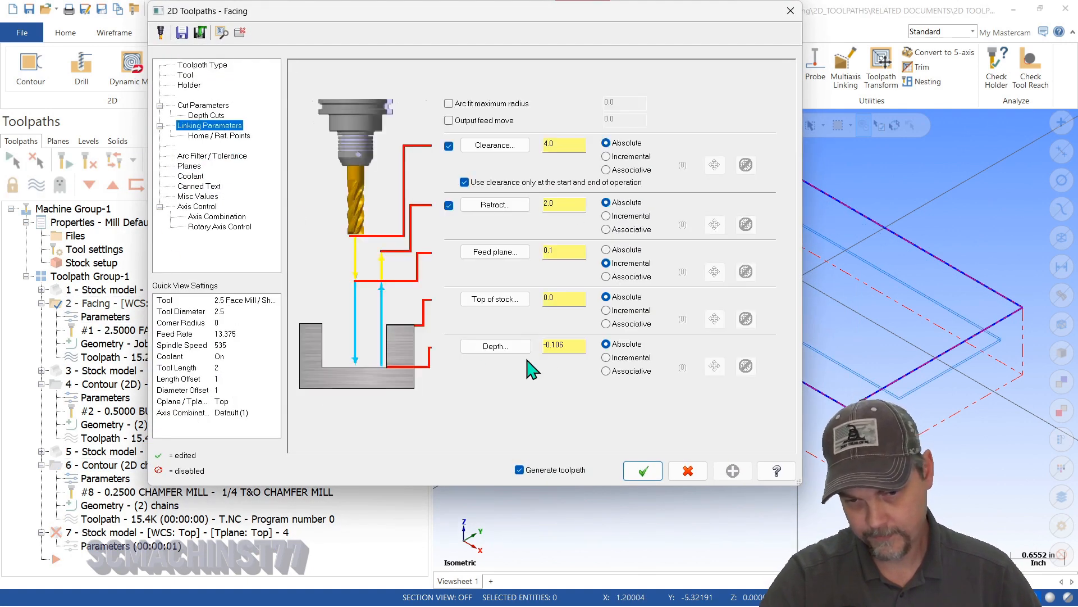
{"action": "left_click", "coordinate": [222, 107]}
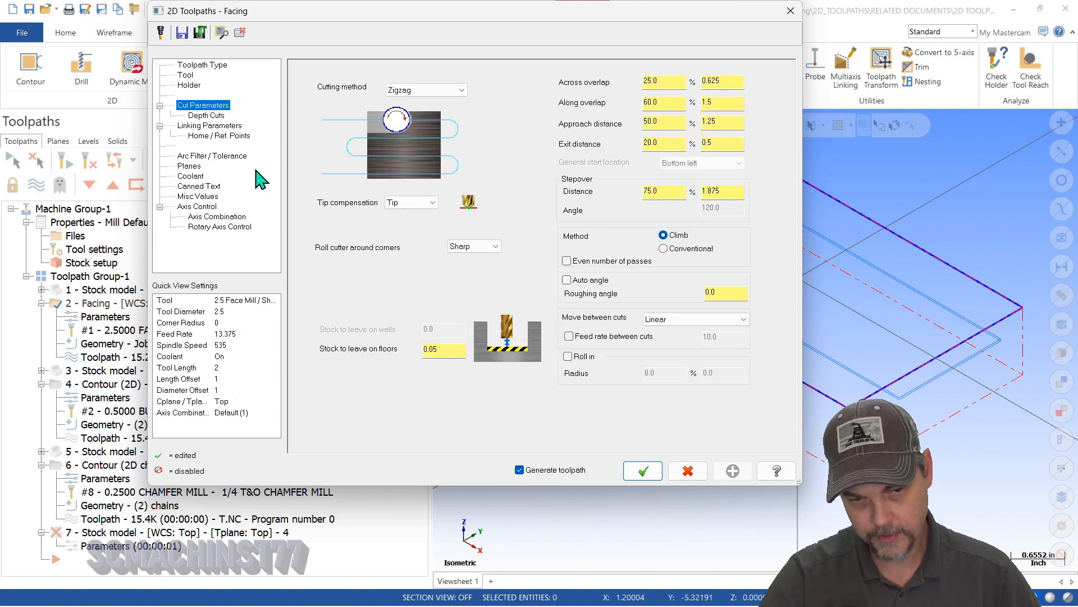
{"action": "left_click", "coordinate": [686, 472]}
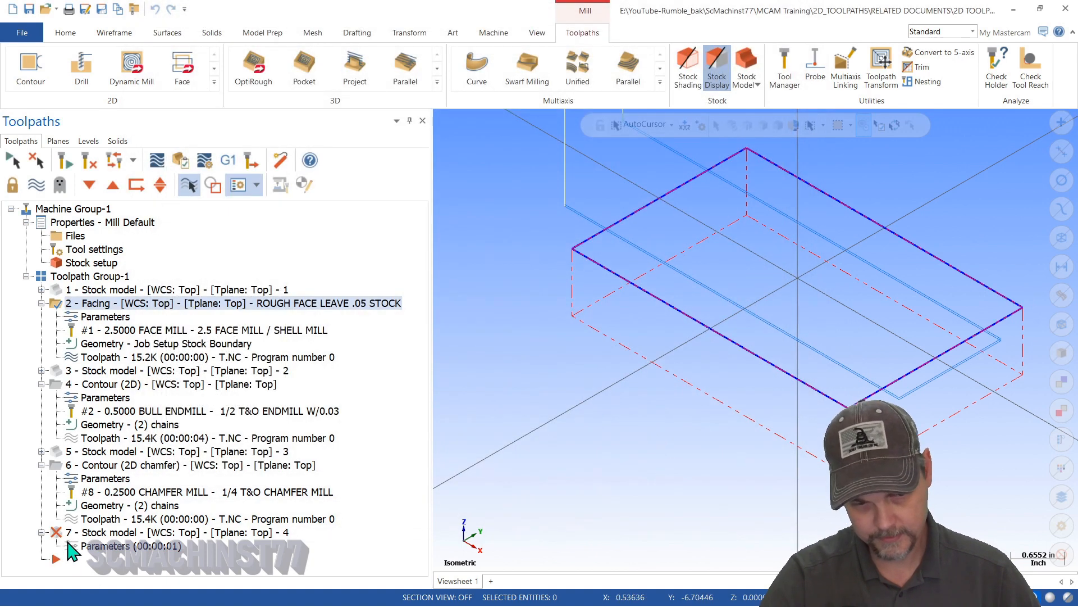
- Set the 2D chamfer operation's stock to leave on floors to 0.05 and accept the change
{"action": "left_click", "coordinate": [109, 478]}
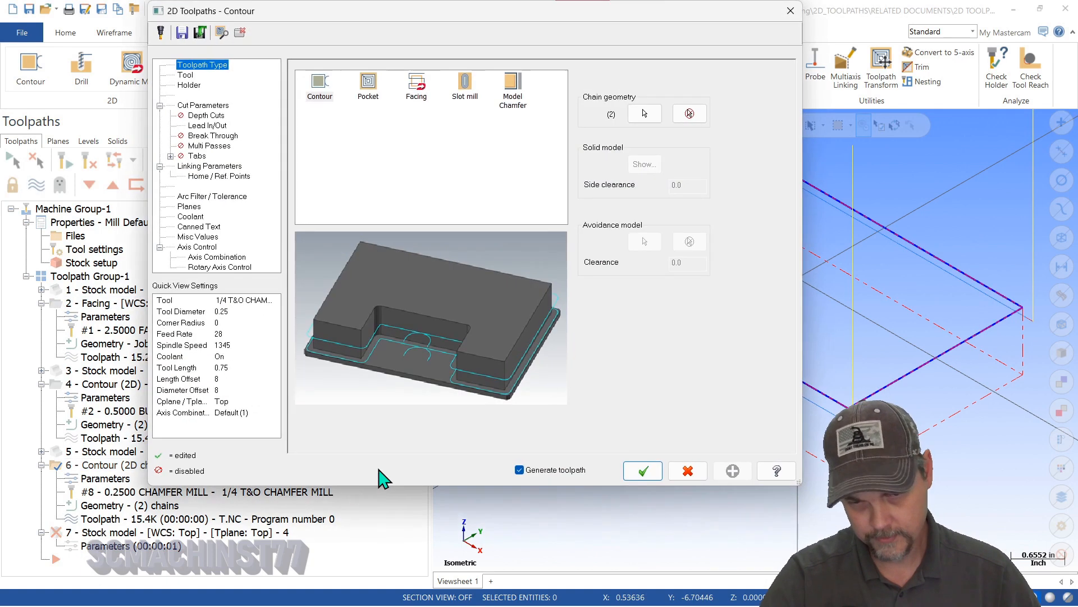
{"action": "left_click", "coordinate": [214, 167]}
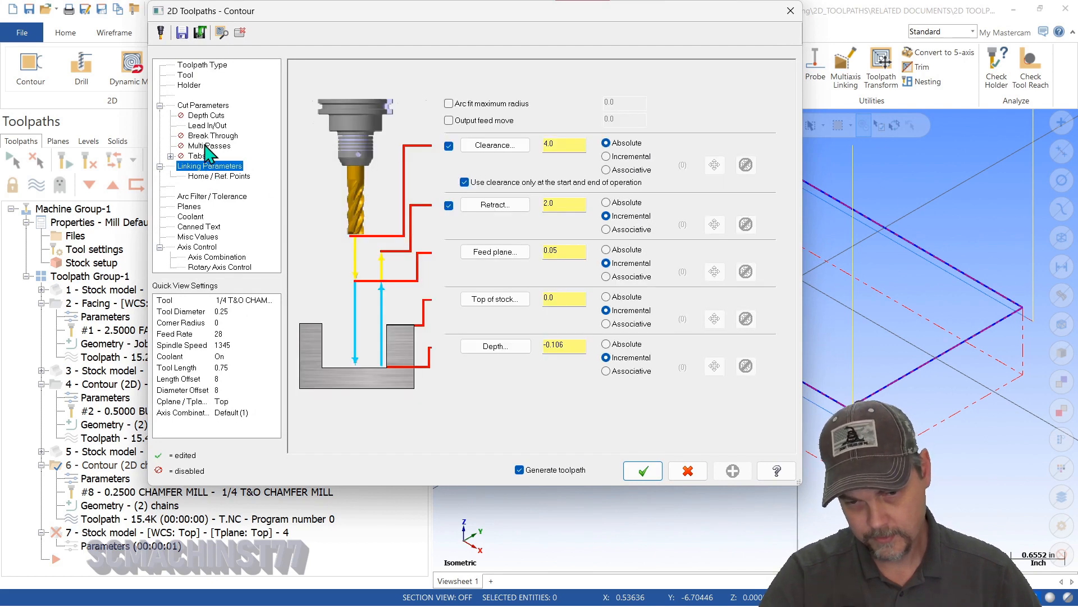
{"action": "left_click", "coordinate": [205, 106]}
{"action": "double_click", "coordinate": [455, 329]}
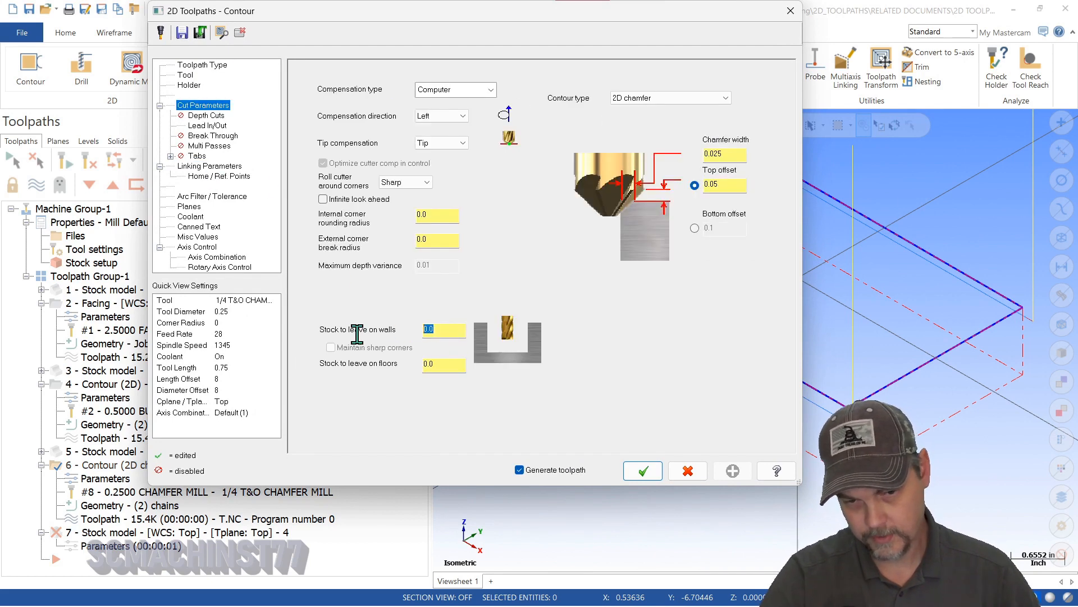
{"action": "double_click", "coordinate": [432, 363]}
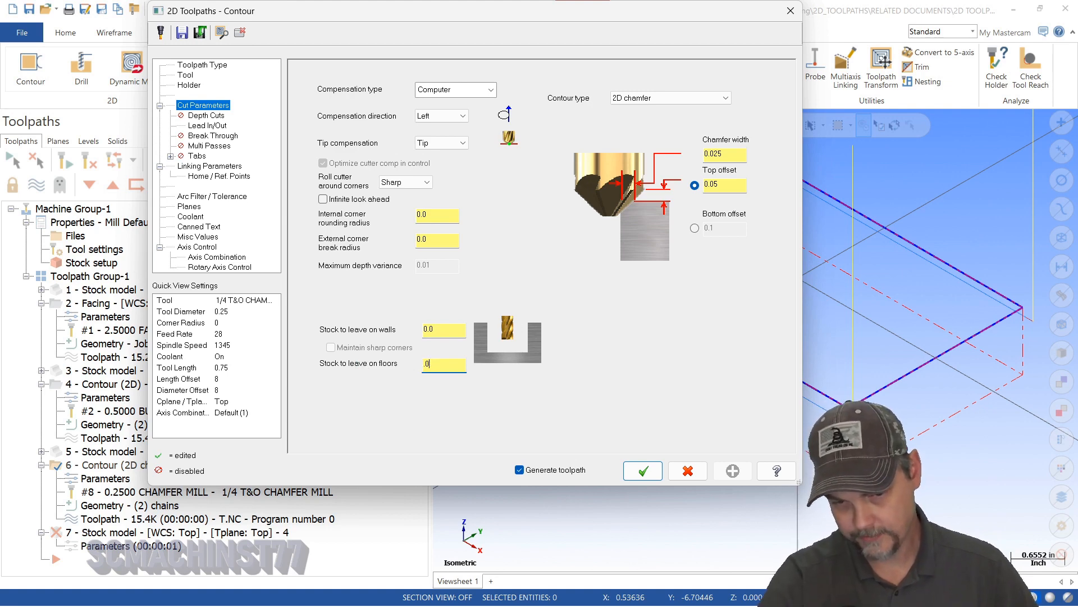
{"action": "left_click", "coordinate": [643, 470]}
- Check the 2D contour operation's wall stock and set the 2D chamfer operation's stock to leave on walls to -.03 to match
{"action": "left_click", "coordinate": [105, 399]}
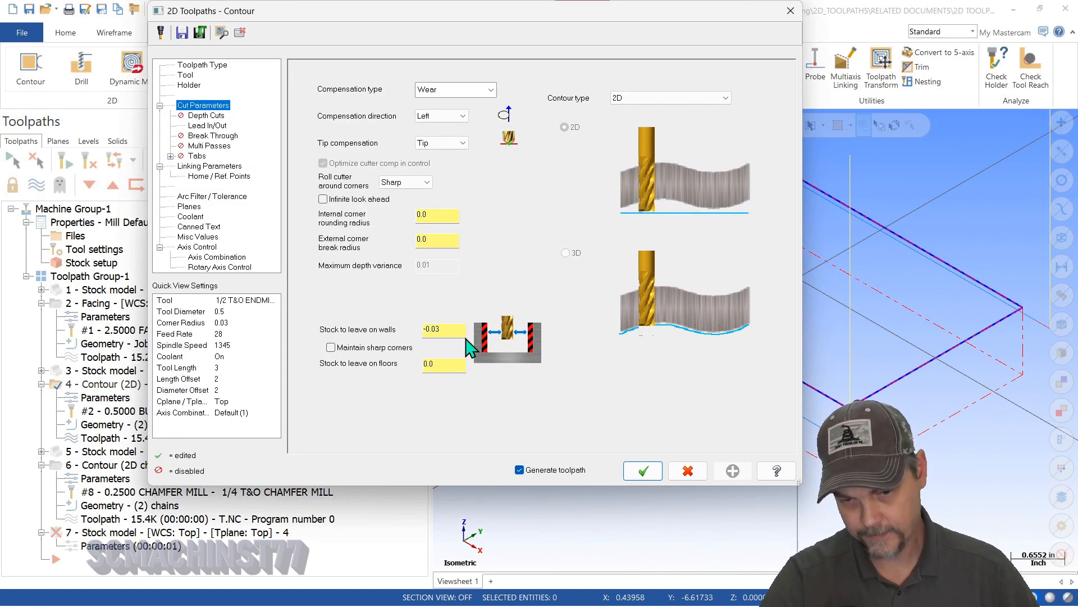
{"action": "left_click", "coordinate": [695, 473]}
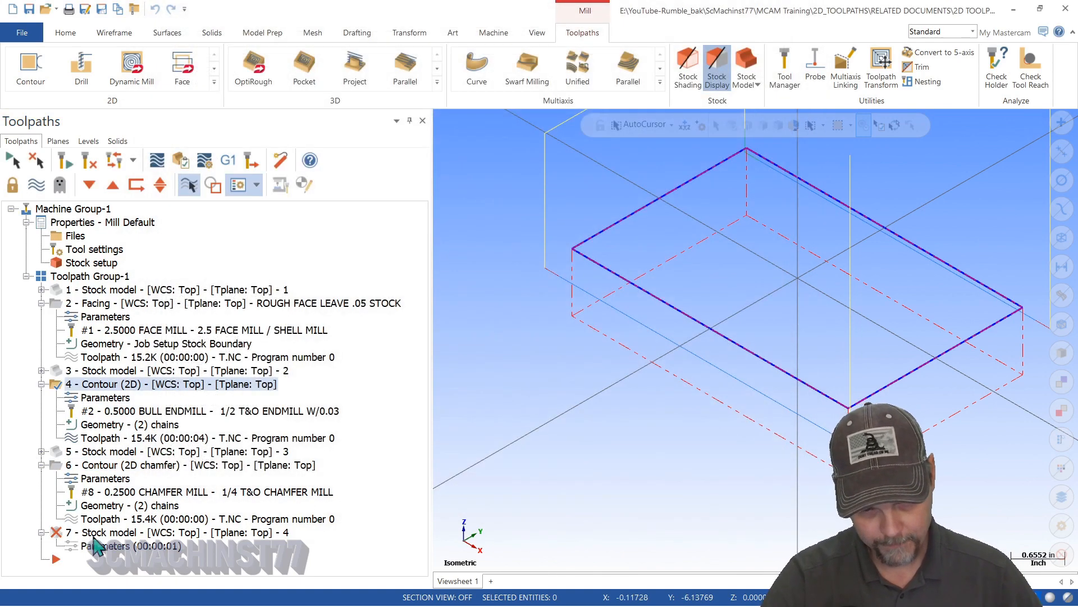
{"action": "left_click", "coordinate": [105, 478]}
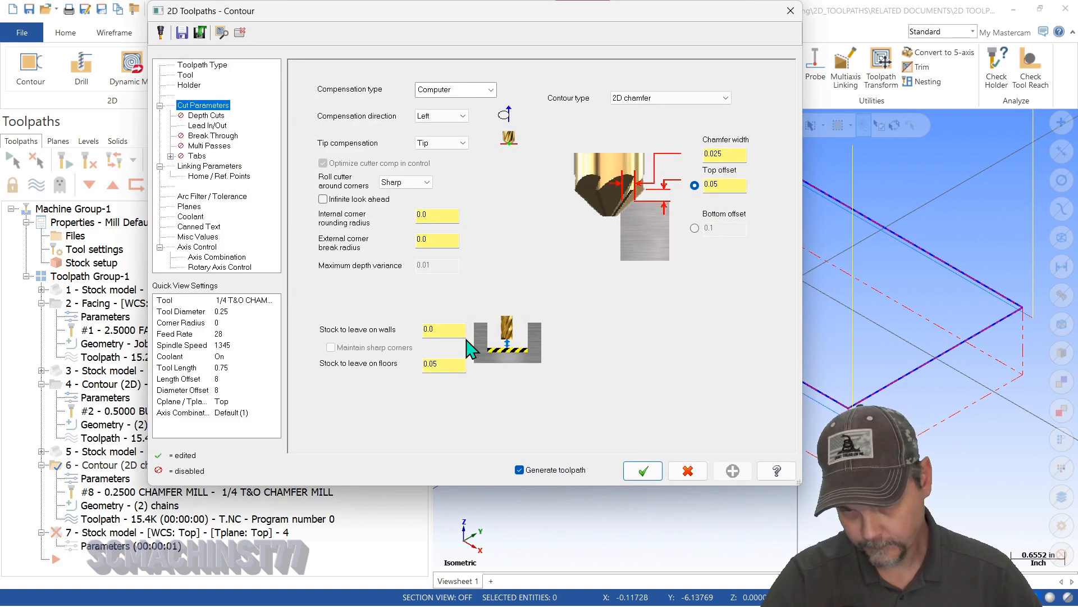
{"action": "double_click", "coordinate": [443, 329]}
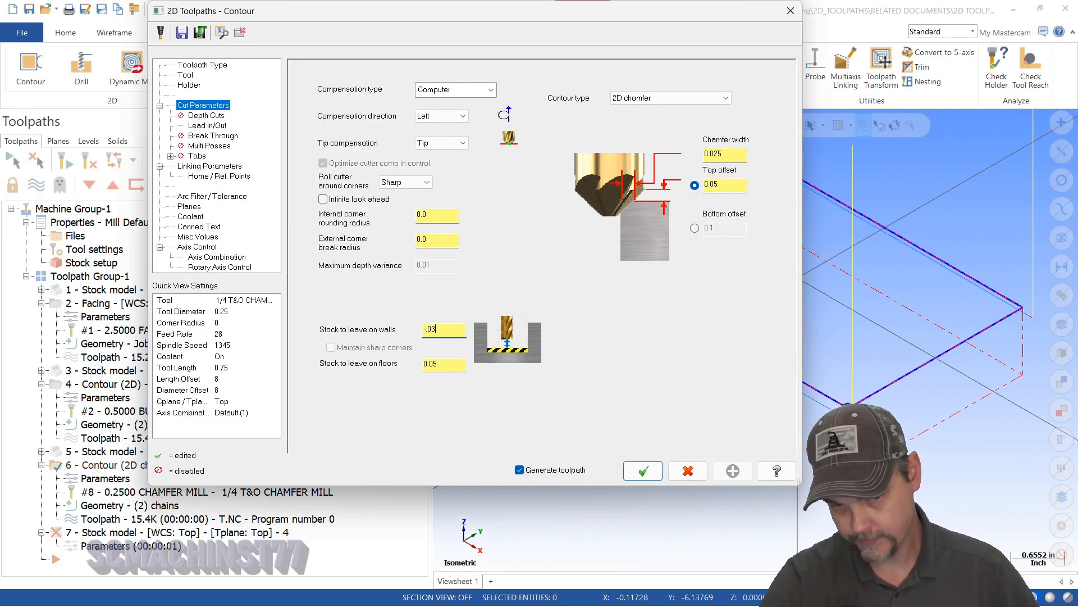
{"action": "key", "text": "Return"}
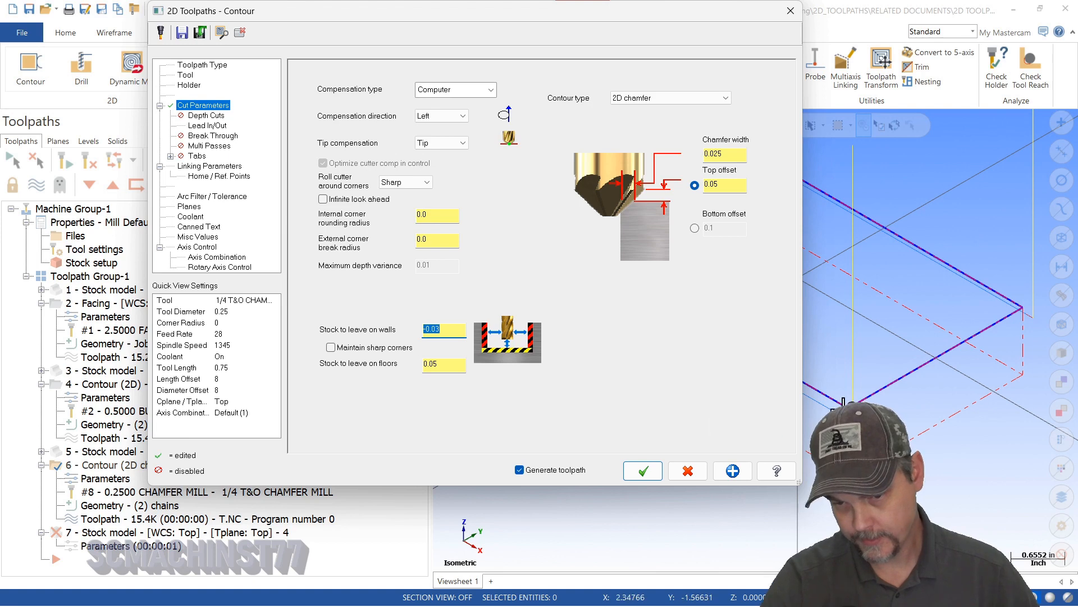
{"action": "scroll", "coordinate": [893, 366], "scroll_direction": "down", "scroll_amount": 3}
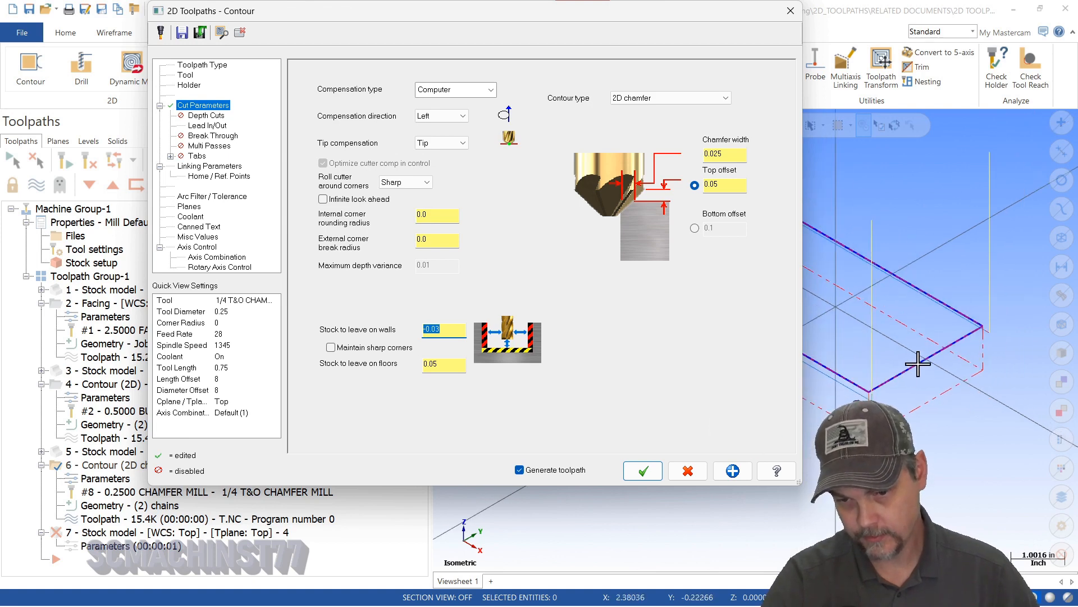
{"action": "left_click", "coordinate": [643, 471]}
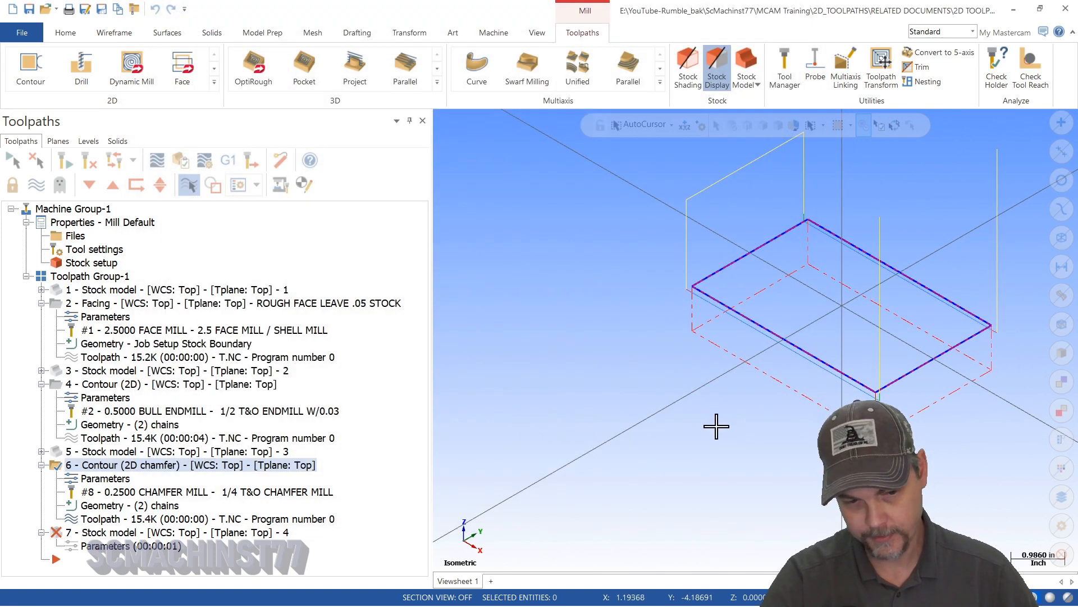
- Regenerate stock model 4 and examine the chamfer on its top edge up close, ending in the right view
{"action": "left_click", "coordinate": [115, 533]}
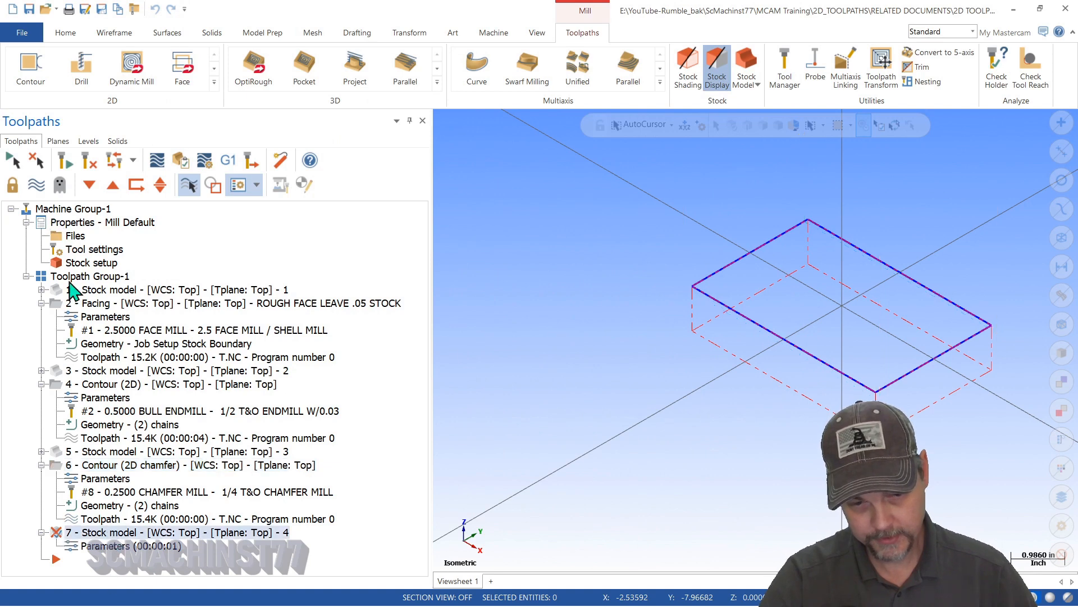
{"action": "left_click", "coordinate": [89, 161]}
{"action": "scroll", "coordinate": [760, 361], "scroll_direction": "up", "scroll_amount": 5}
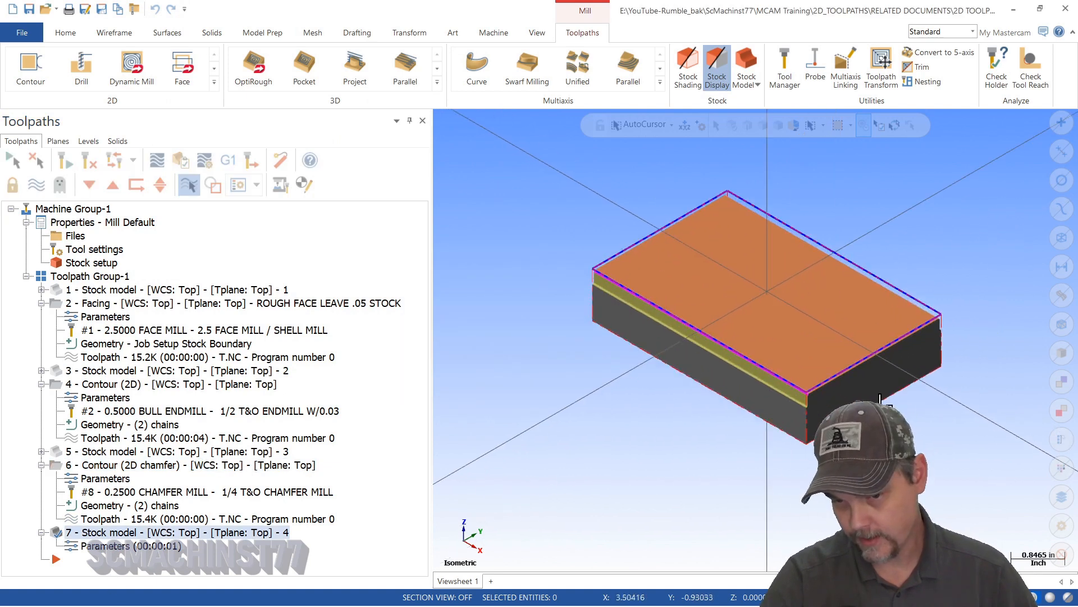
{"action": "scroll", "coordinate": [765, 425], "scroll_direction": "up", "scroll_amount": 4}
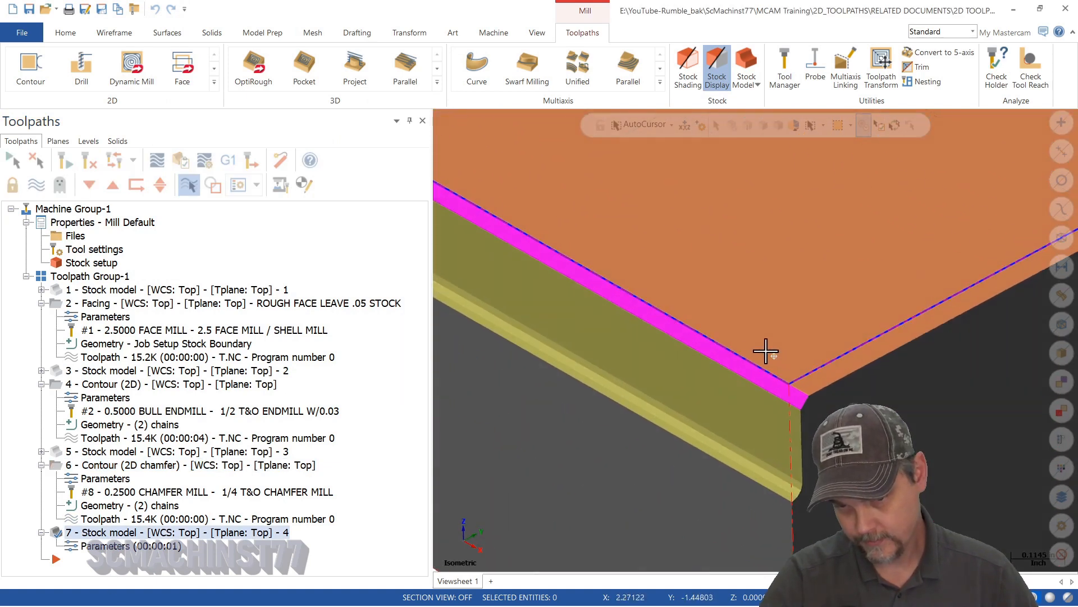
{"action": "middle_click_drag", "start_coordinate": [765, 354], "coordinate": [693, 320]}
{"action": "key", "text": "alt+3"}
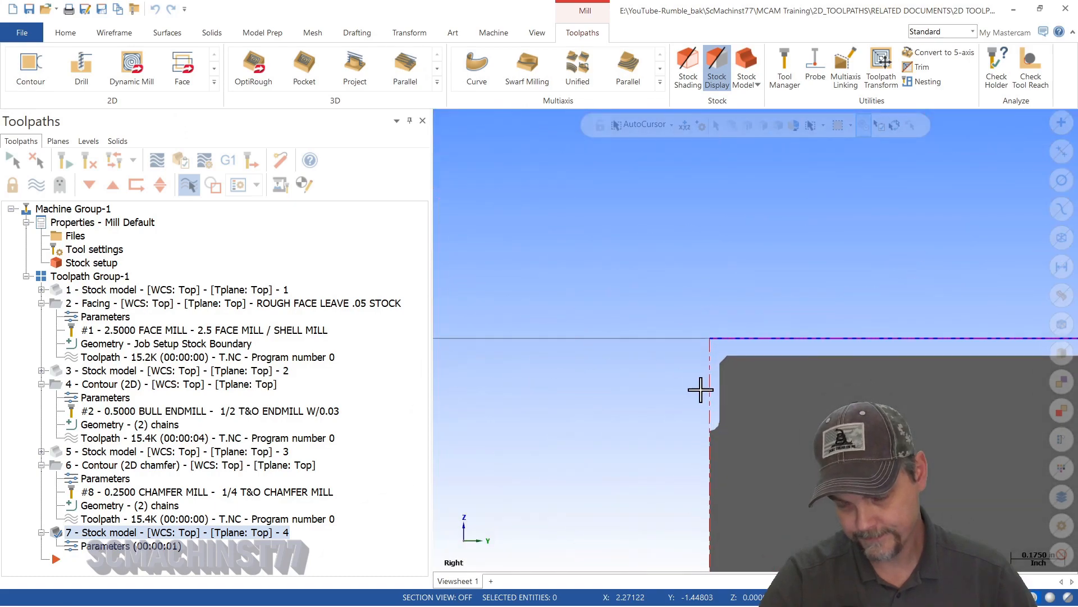